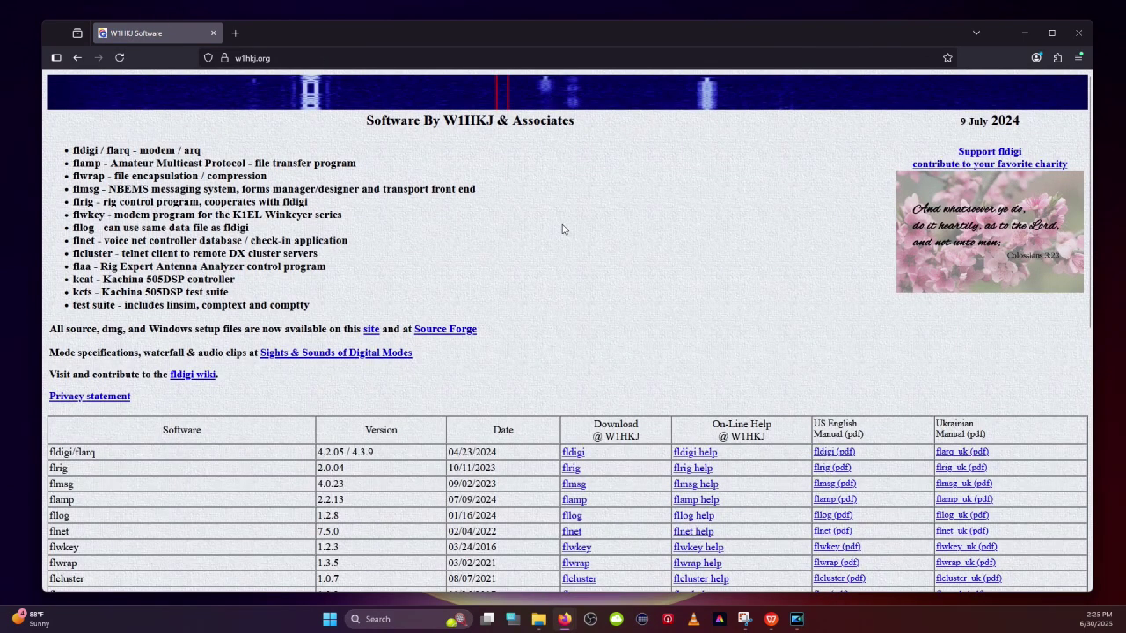
Download the Windows installer fldigi-4.2.07_setup.exe from the fldigi file listing on w1hkj.org
scroll(550, 300, down, 5)
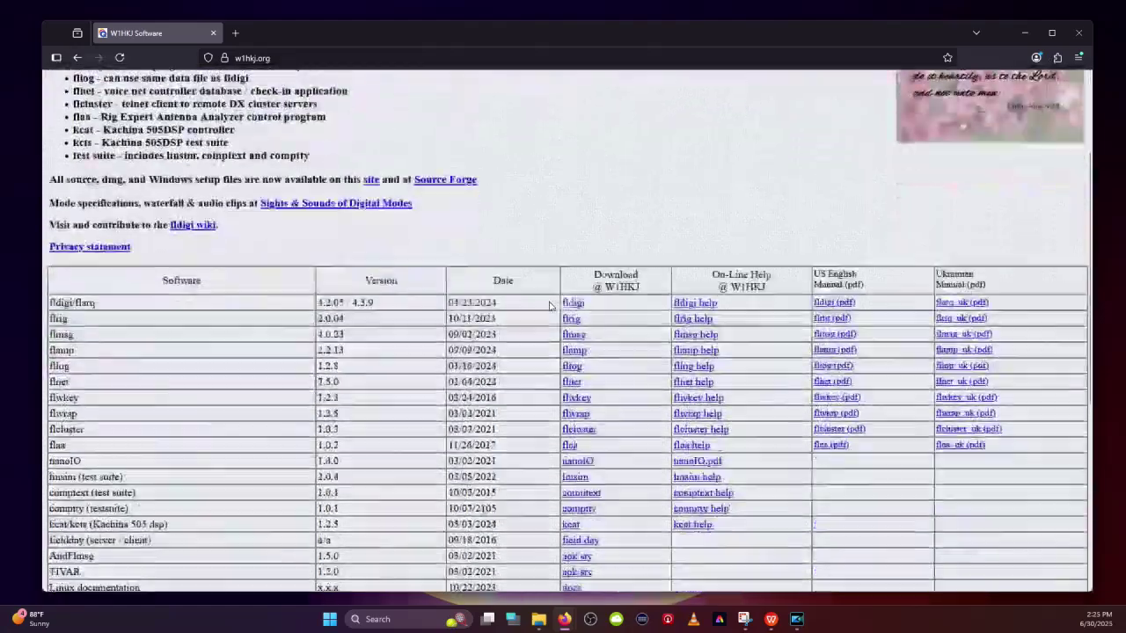
scroll(549, 303, up, 4)
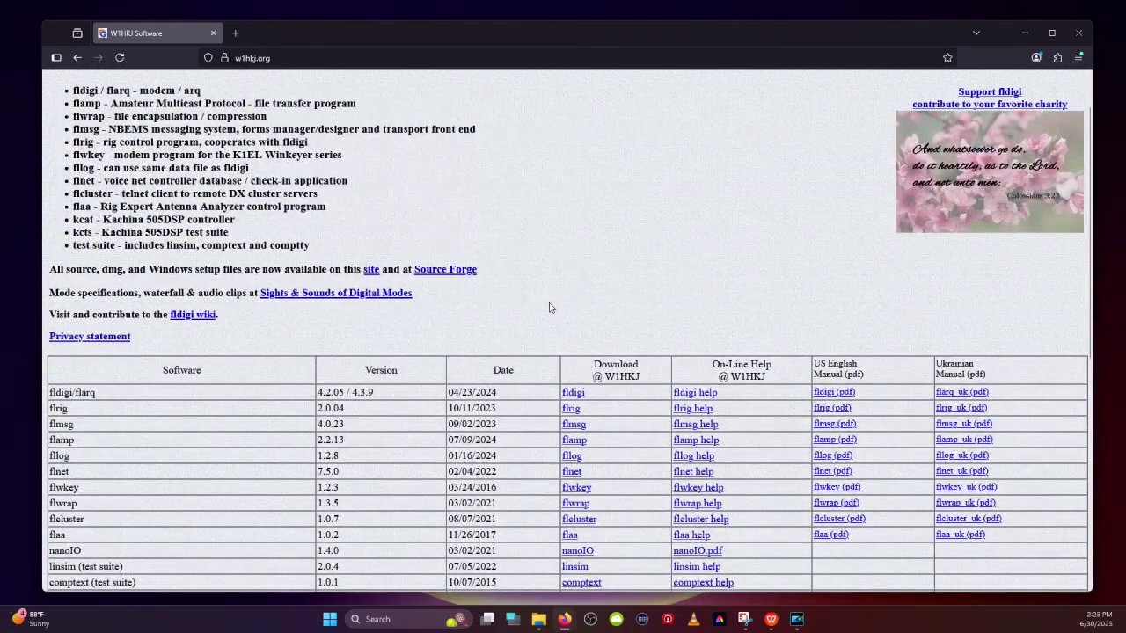
click(577, 396)
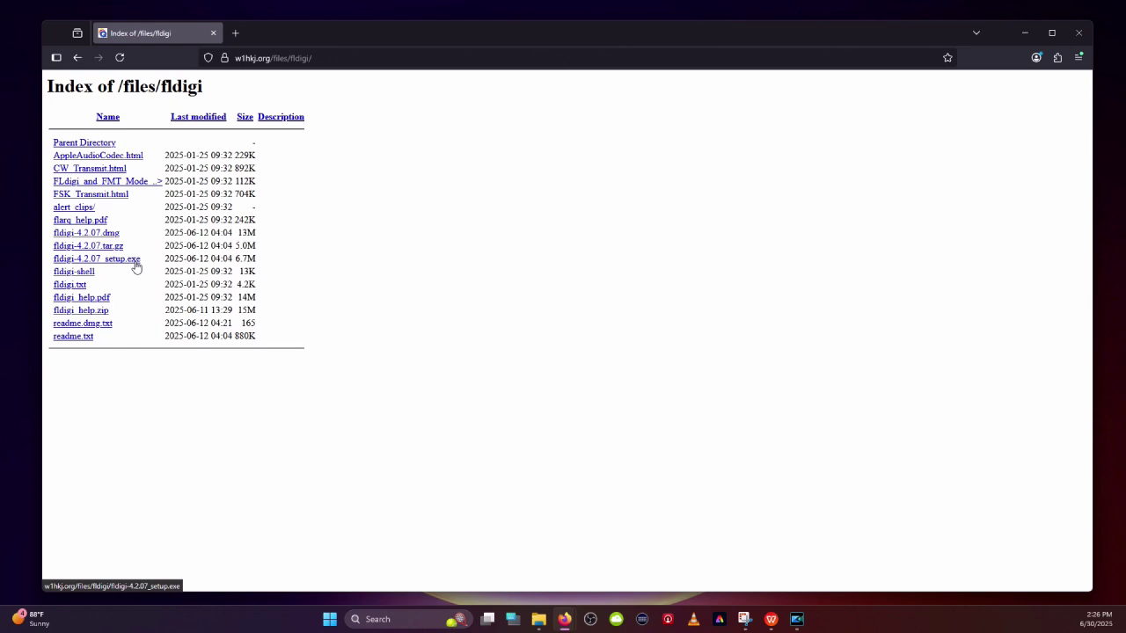
click(114, 265)
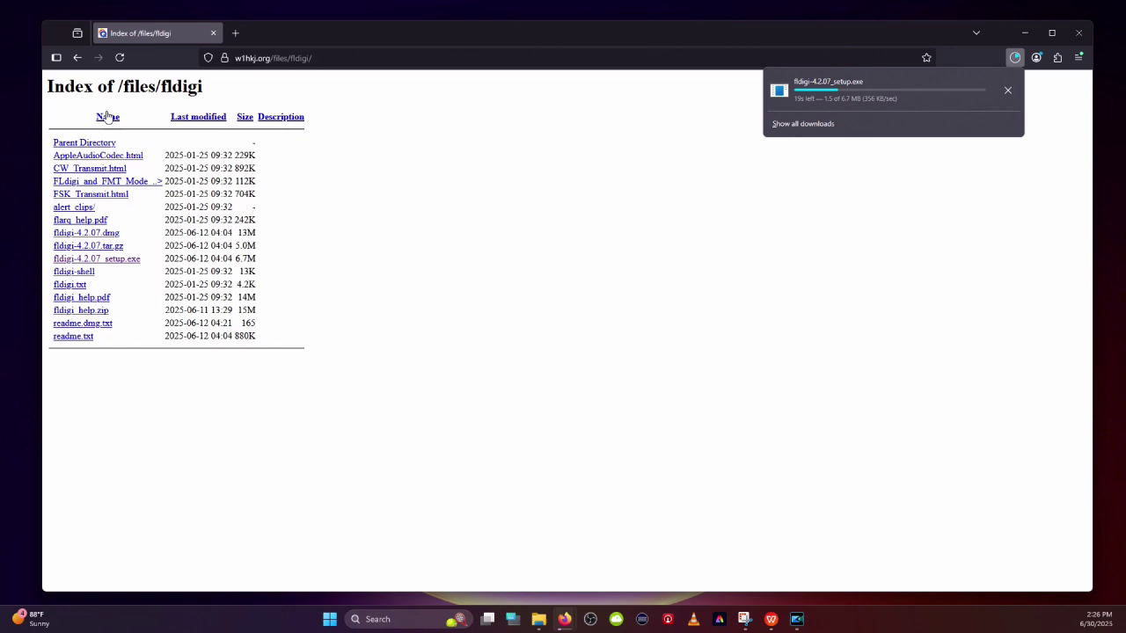
Open the US English fldigi manual and save it as the PDF fldigi_help in the FLDIGI Docs folder
click(77, 57)
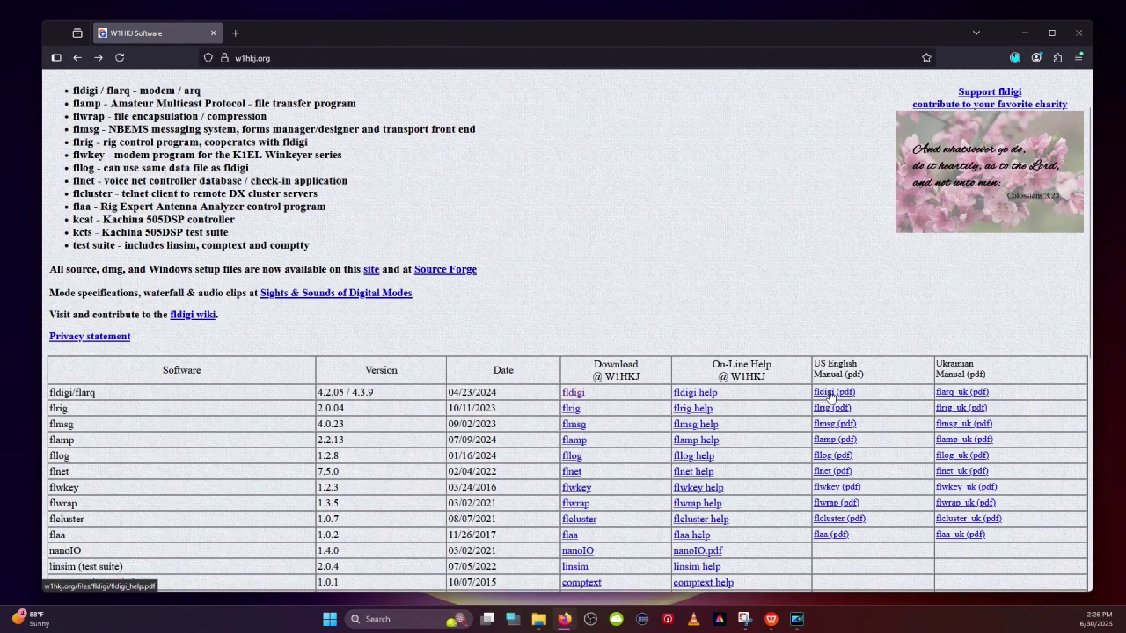
click(832, 394)
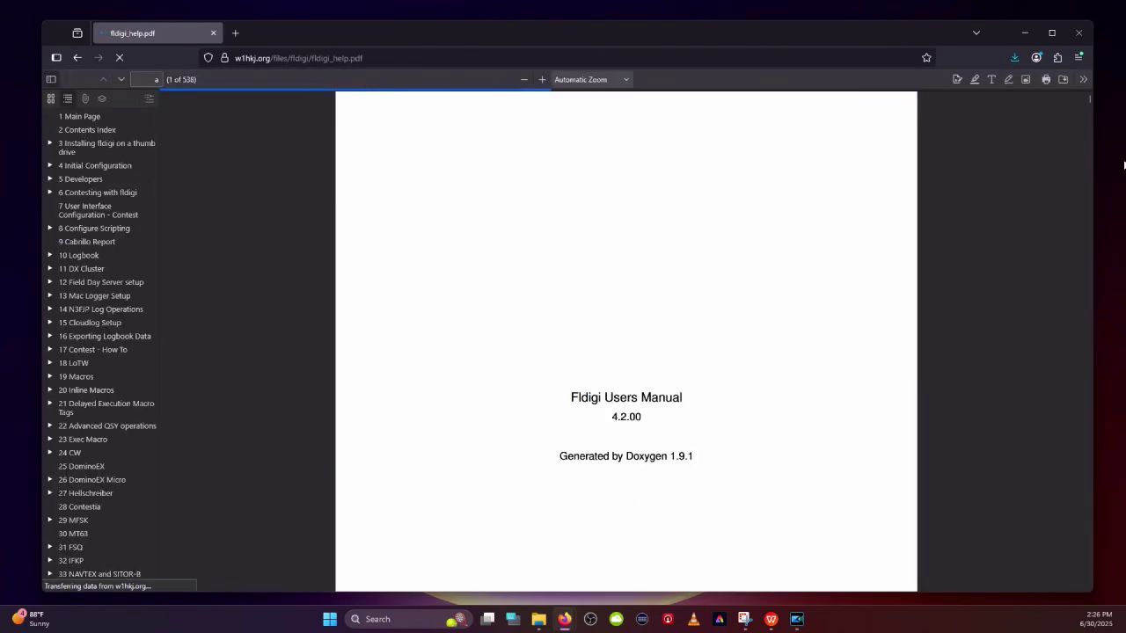
click(1063, 79)
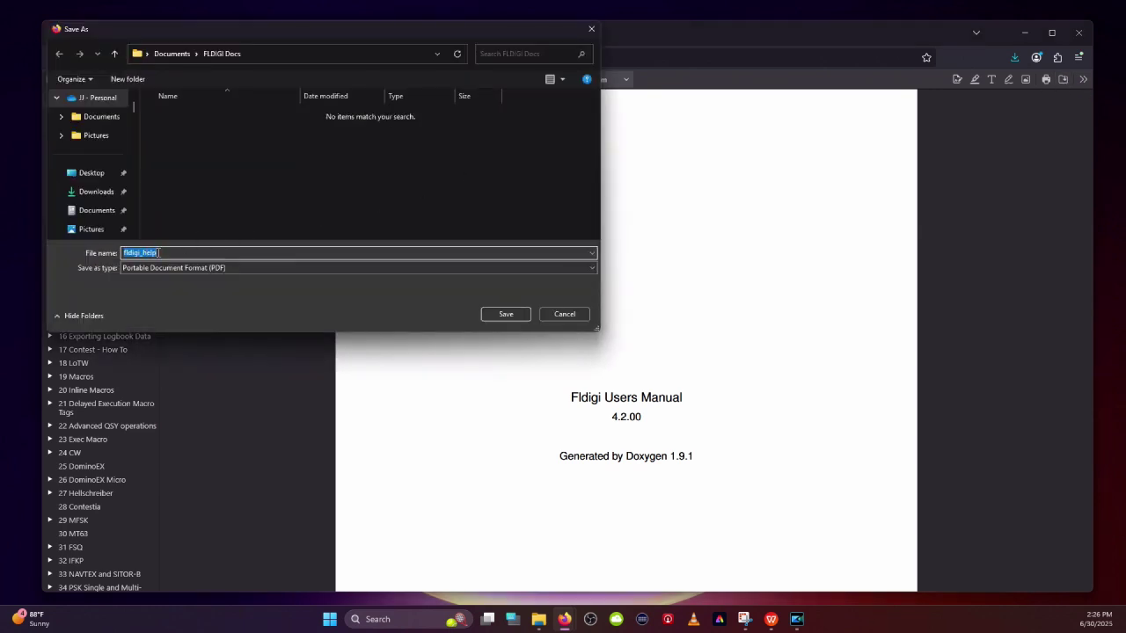
right_click(214, 128)
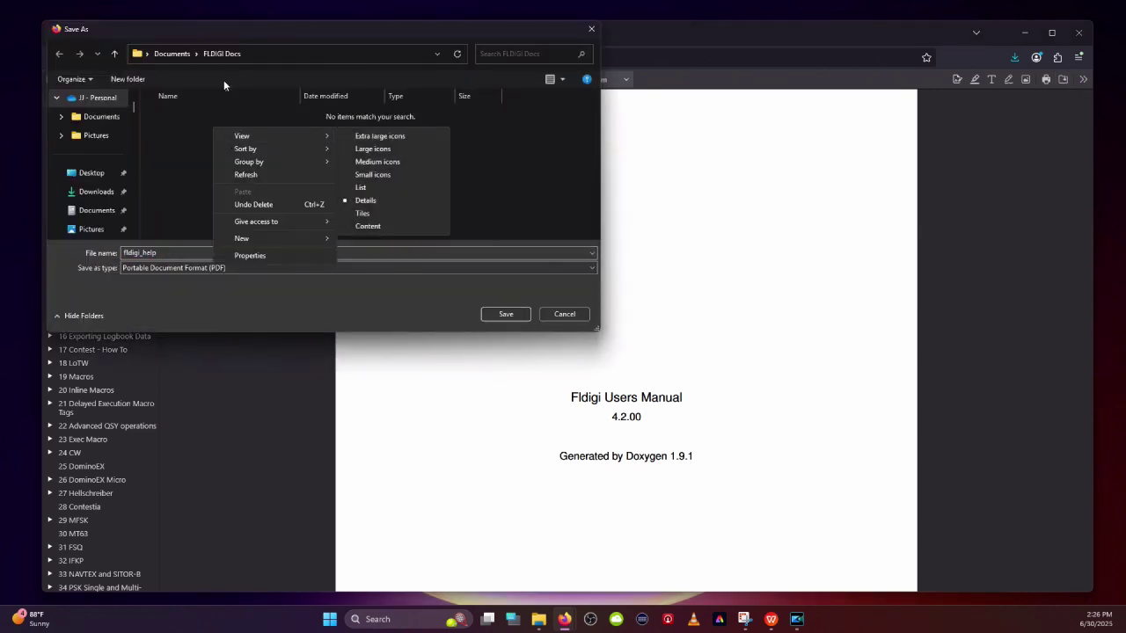
click(165, 255)
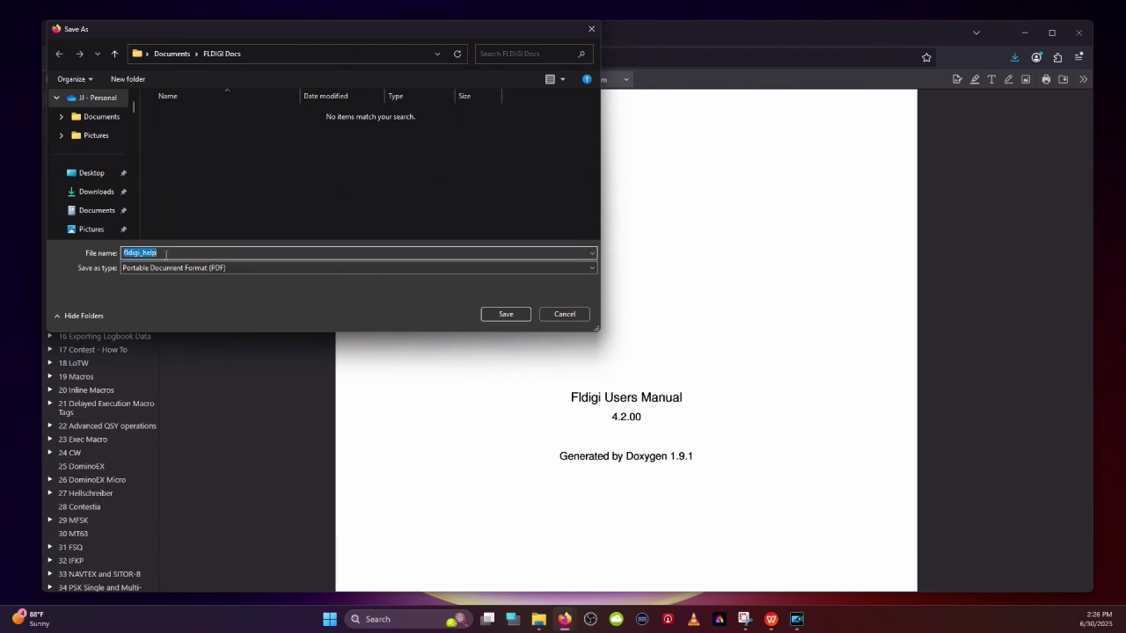
click(505, 314)
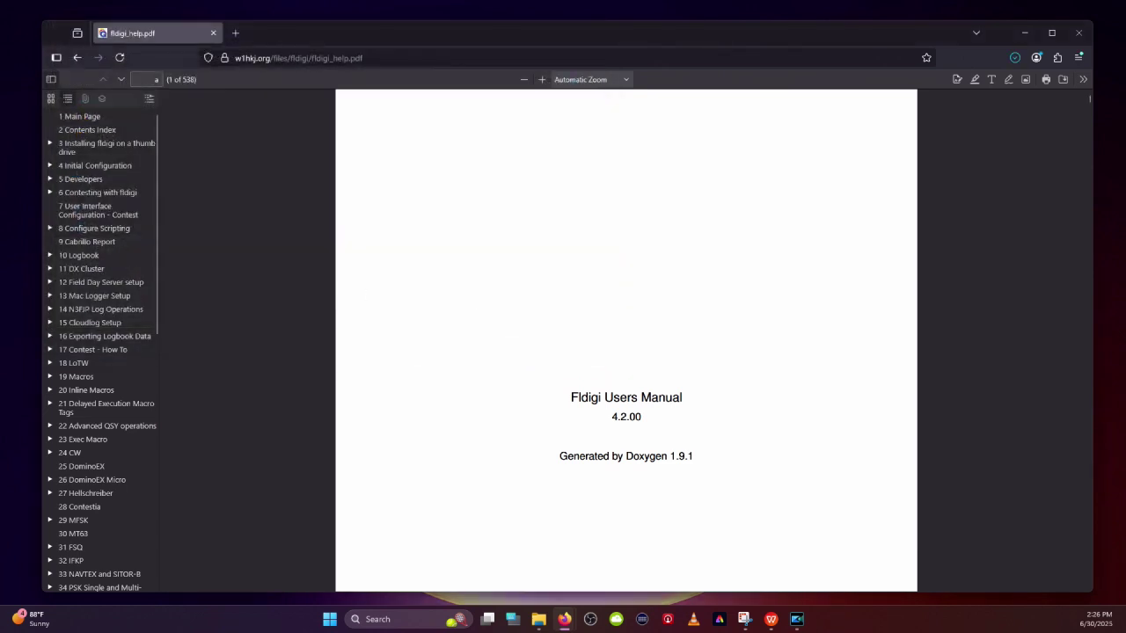
Return to the software list and download the Windows installer flmsg-4.0.24_setup.exe from the flmsg files
click(77, 57)
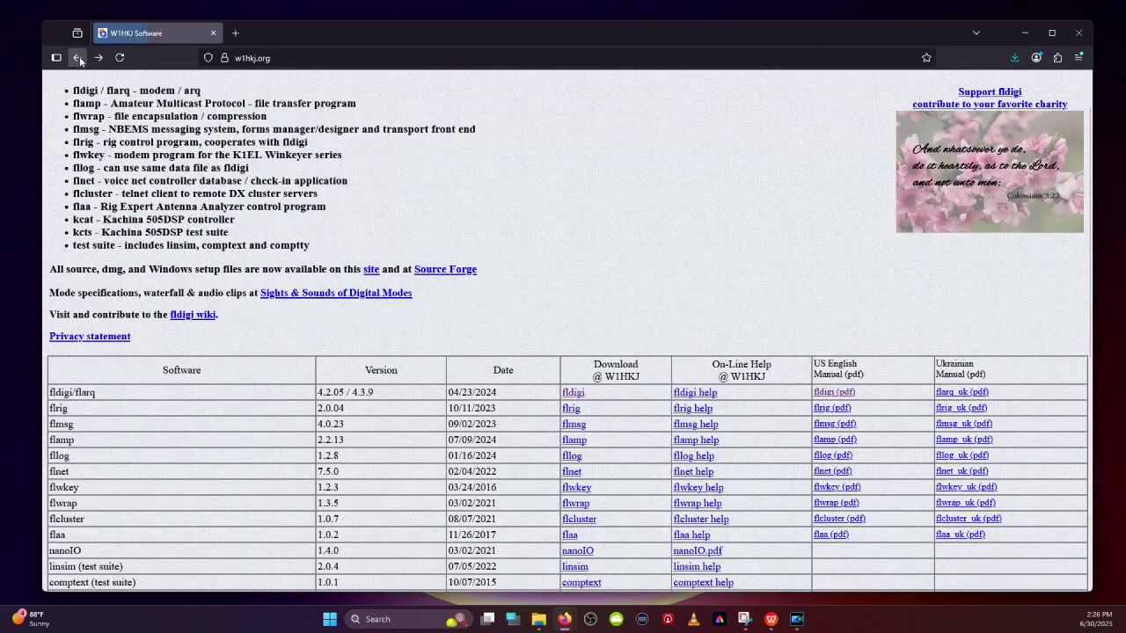
click(574, 425)
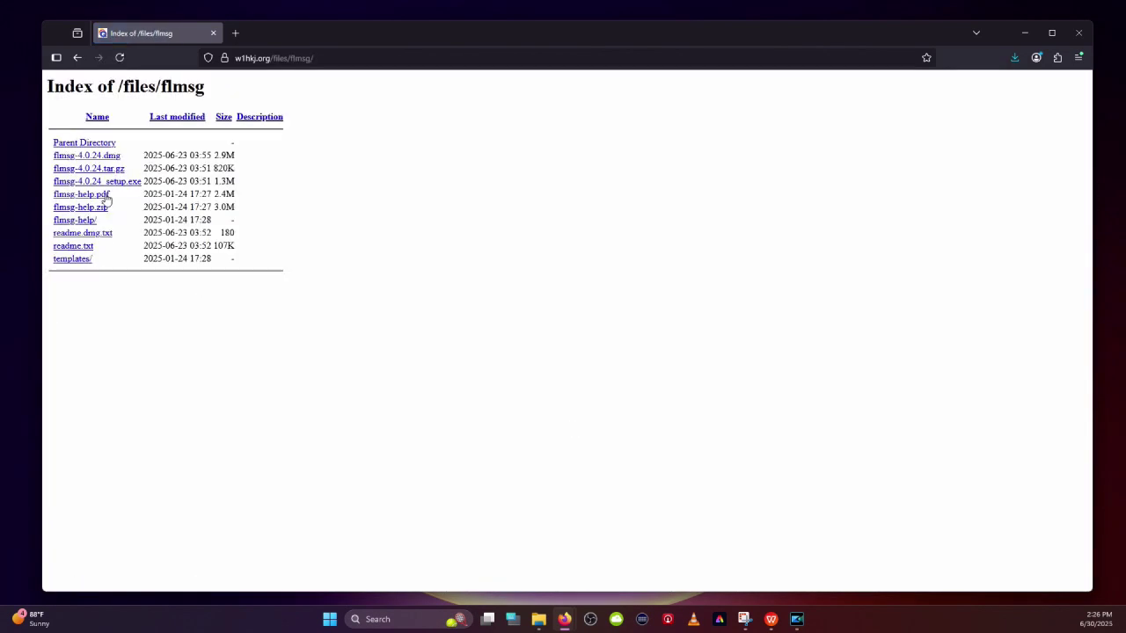
click(127, 184)
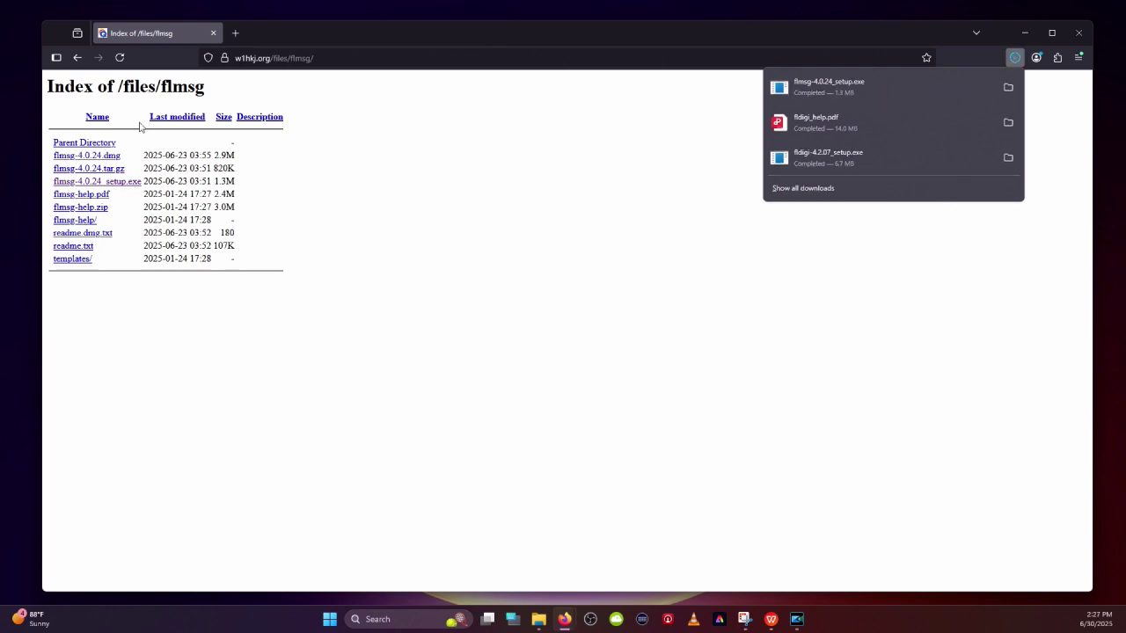
Open the US English flmsg manual and save it as the PDF flmsg-help in the FLDIGI Docs folder
click(77, 57)
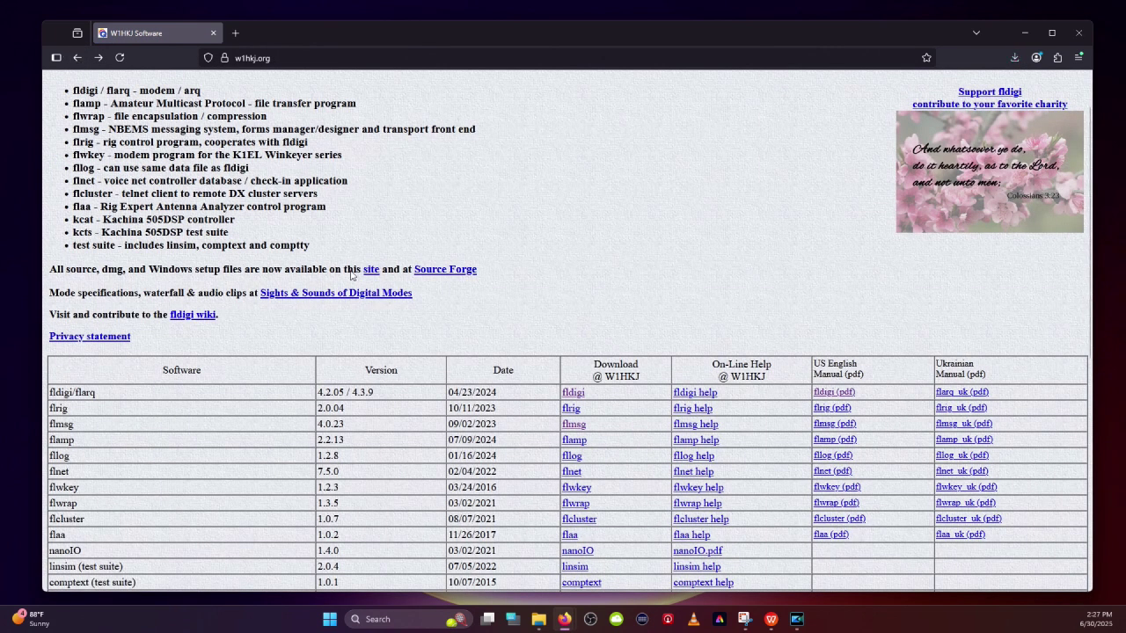
click(825, 426)
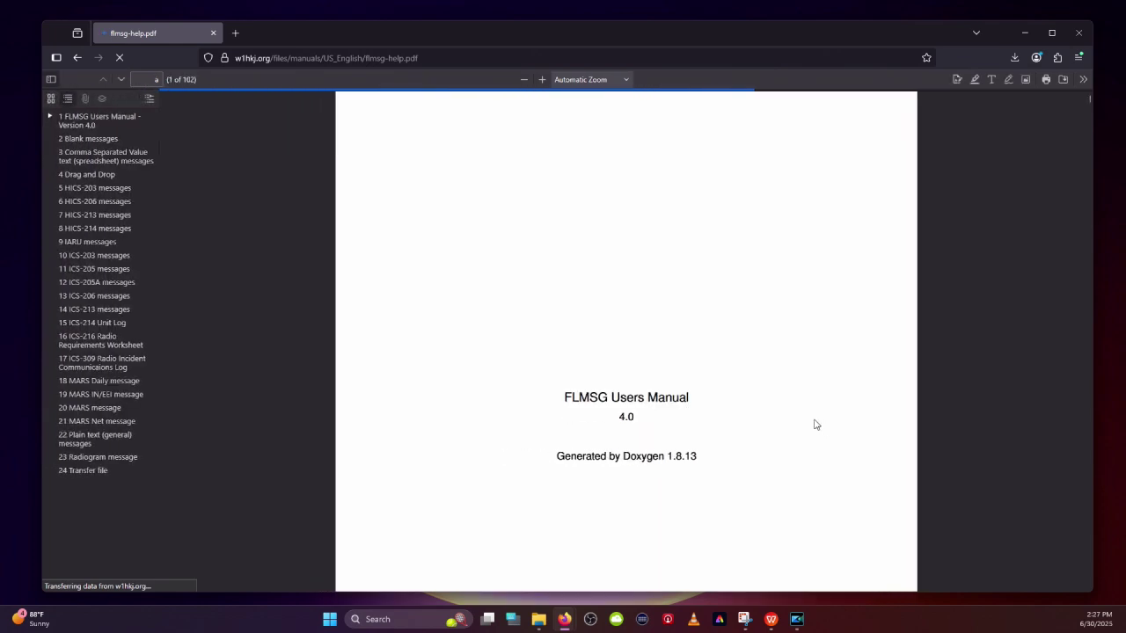
click(1064, 79)
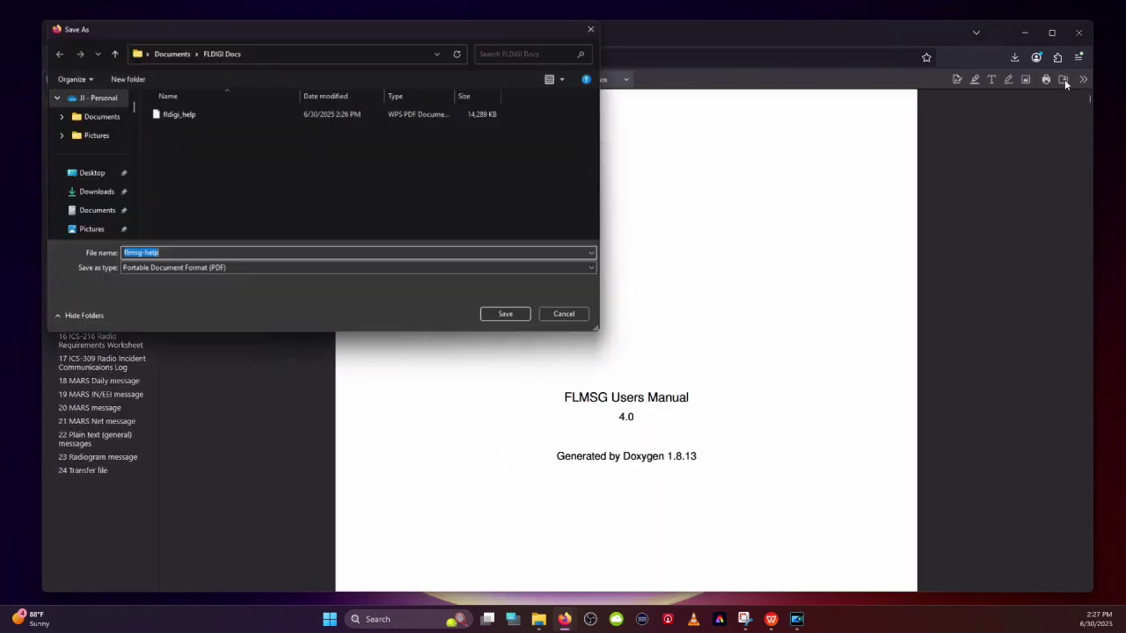
click(515, 319)
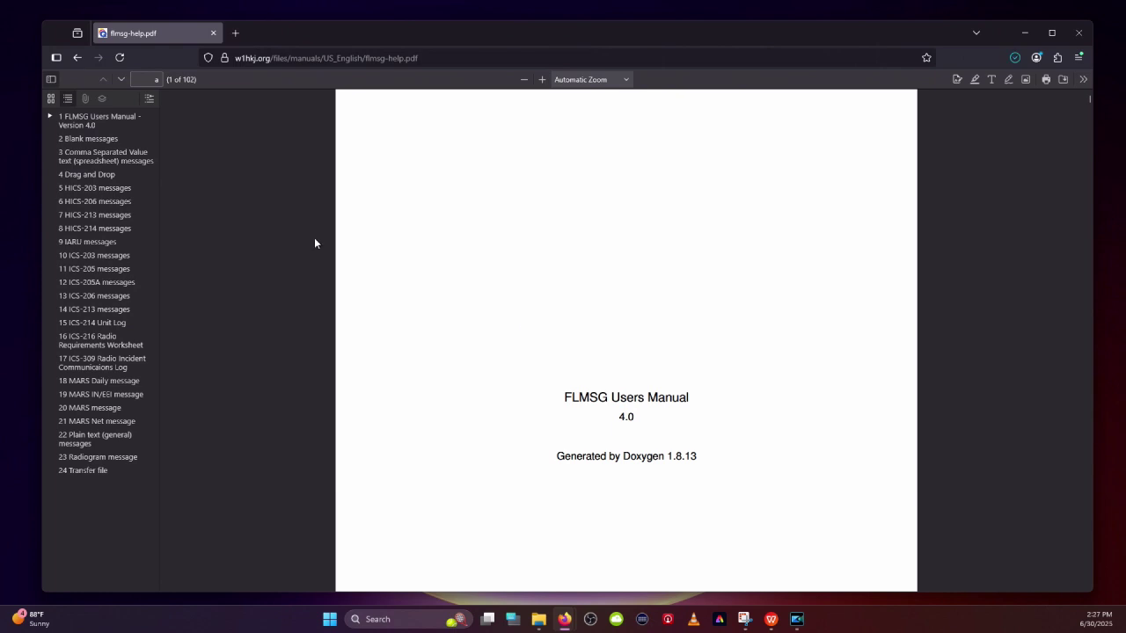
Return to the software list and download the Windows installer flamp-2.2.14_setup.exe from the flamp files
click(77, 58)
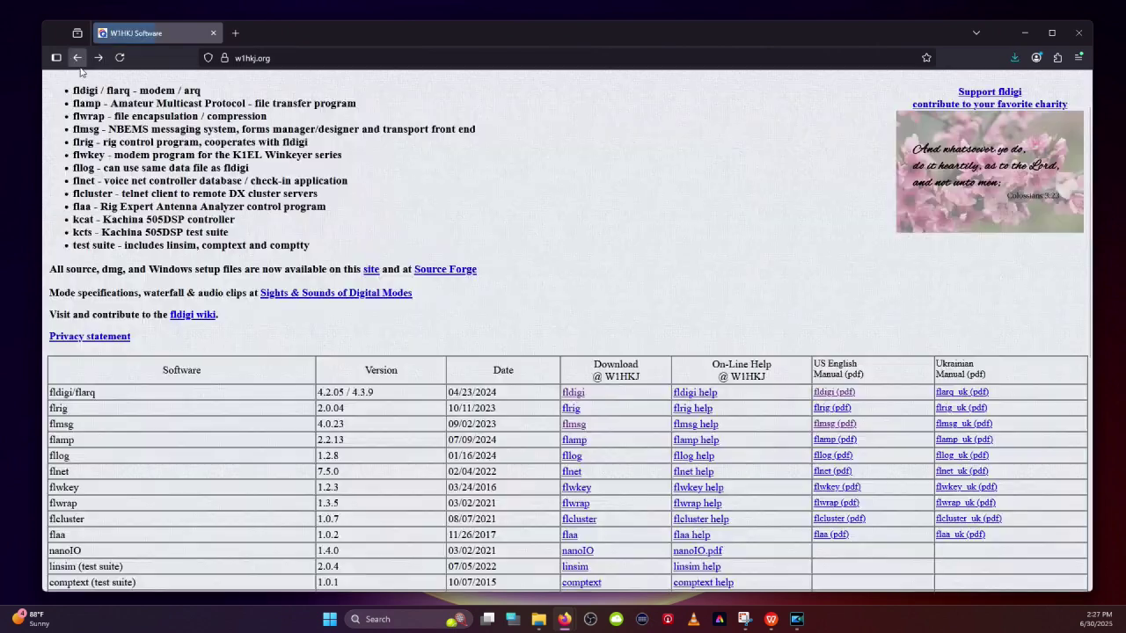
click(576, 440)
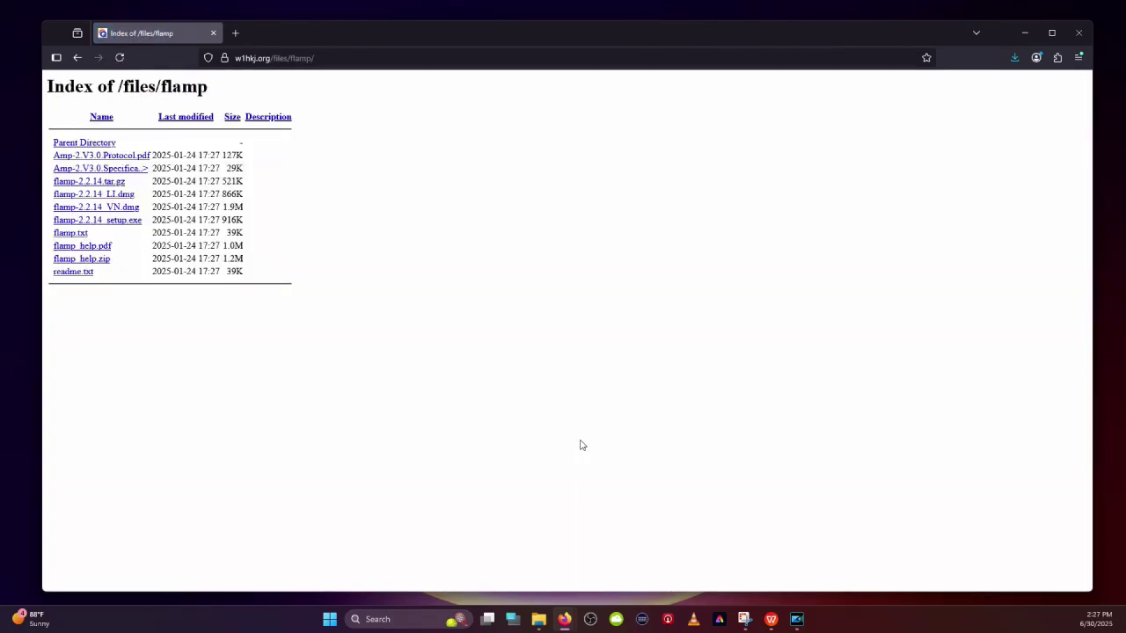
click(120, 222)
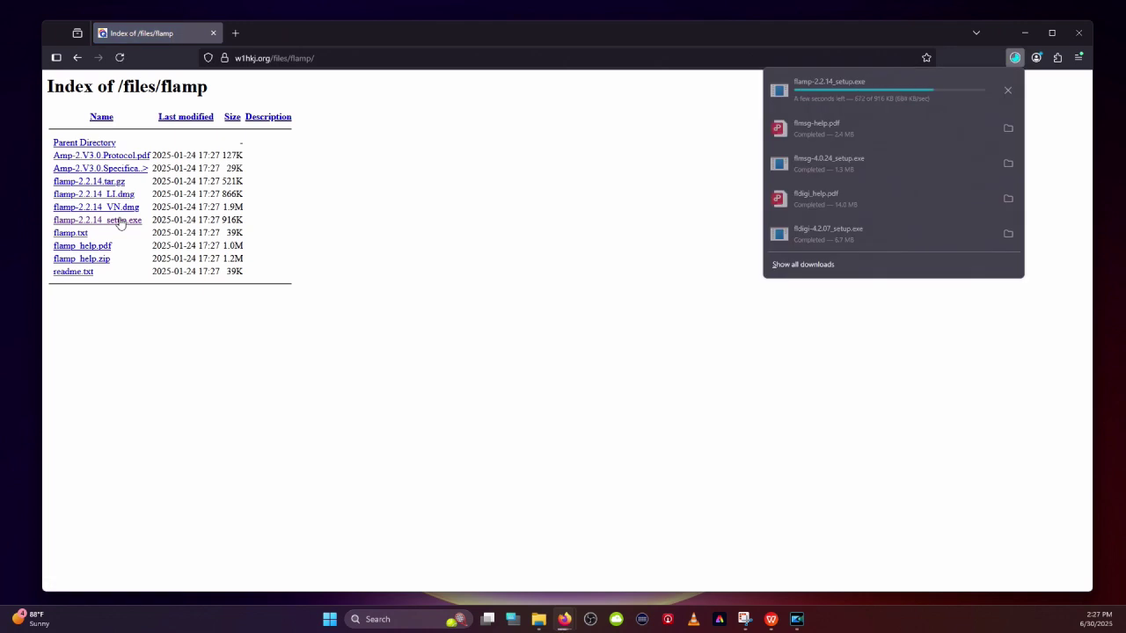
Open the US English flamp manual and save it as the PDF FLAmp_2.2_Users_Manual in the FLDIGI Docs folder
click(77, 58)
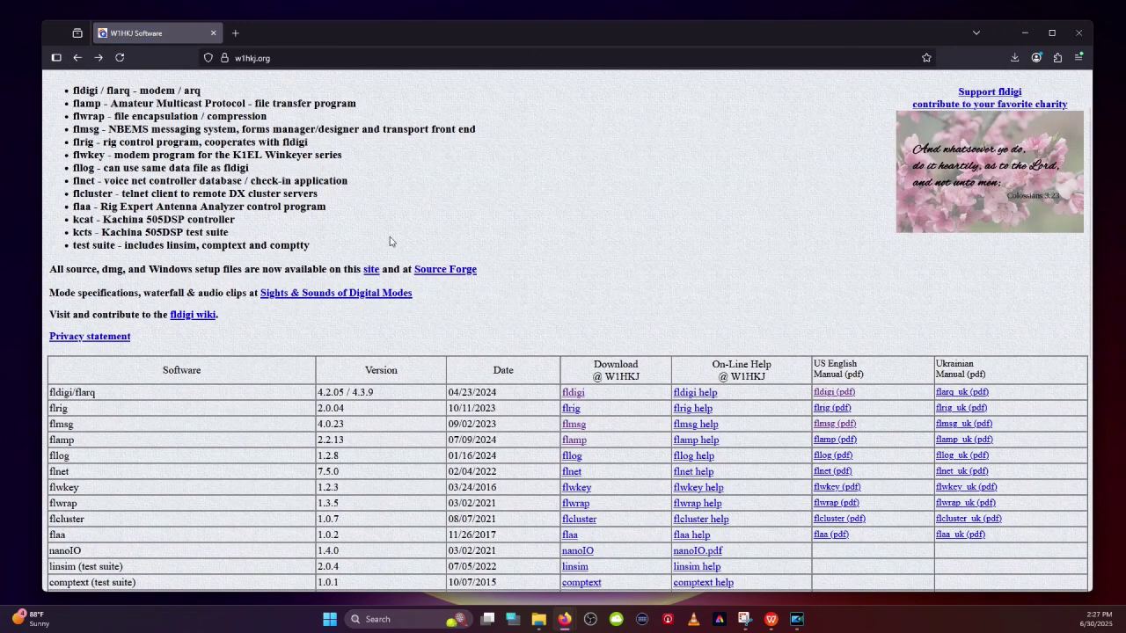
click(831, 440)
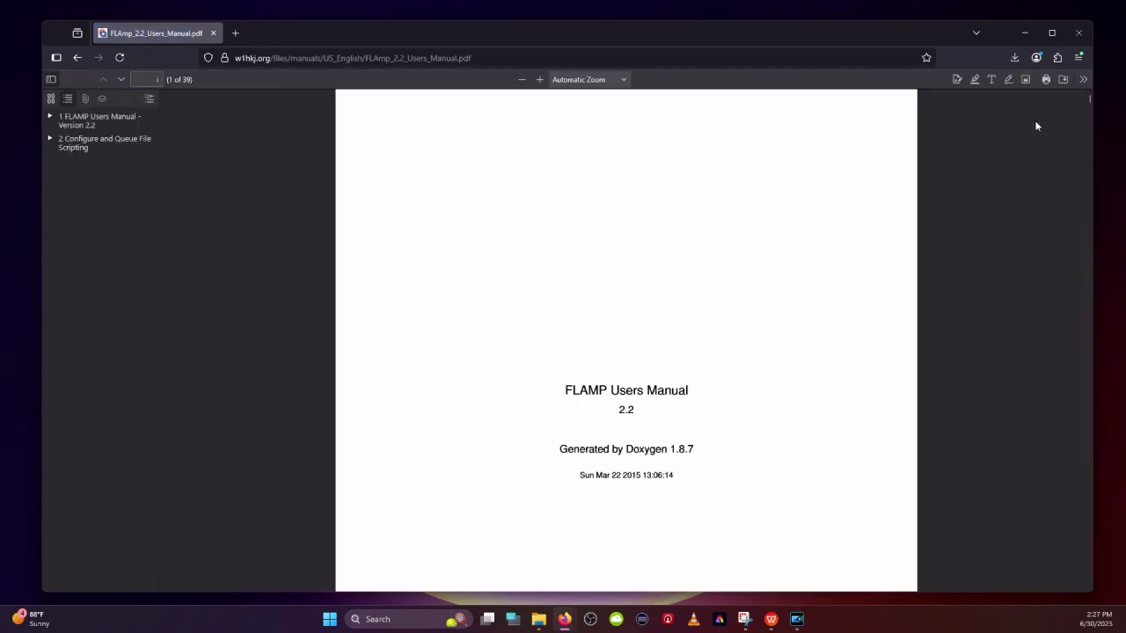
click(1065, 79)
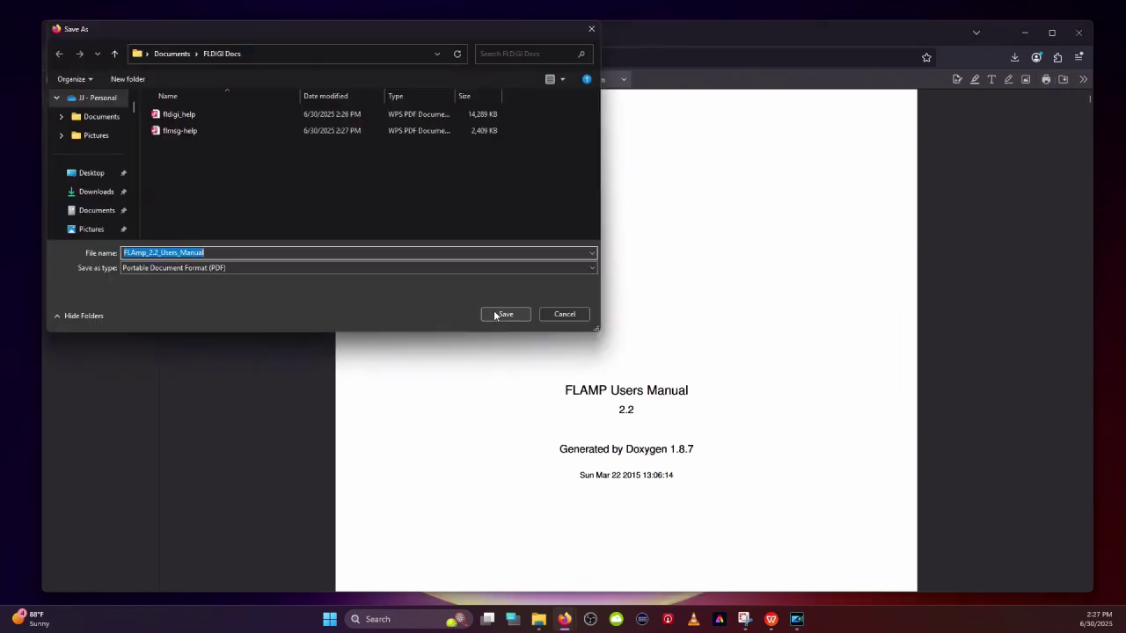
click(496, 315)
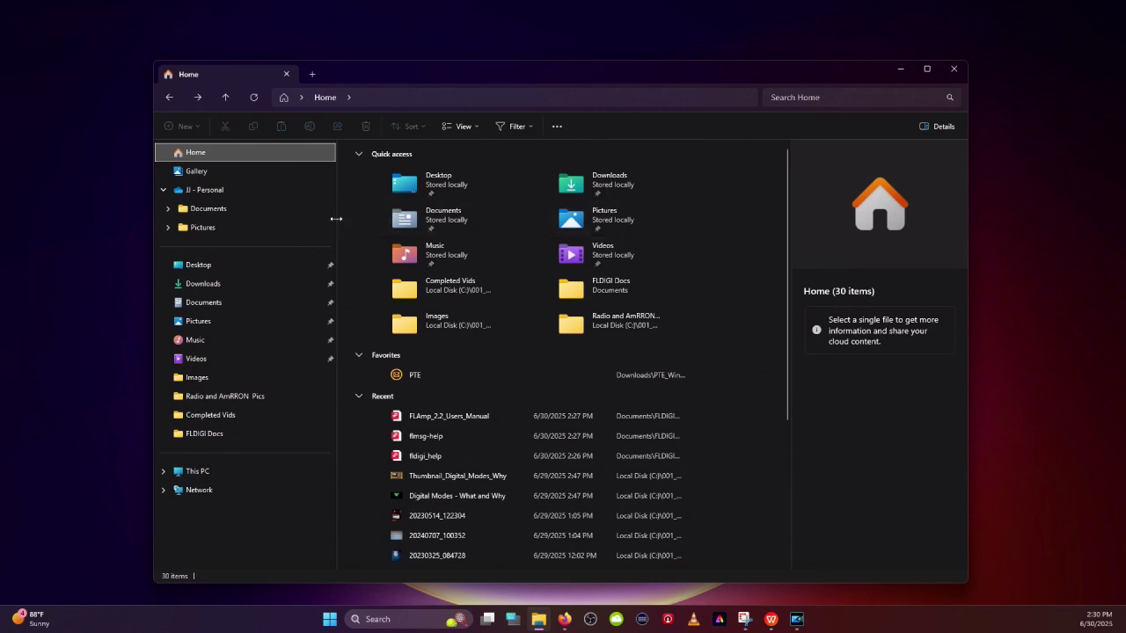
Run fldigi-4.2.07_setup from the Downloads folder in File Explorer, allowing it to run anyway past Windows SmartScreen
click(214, 284)
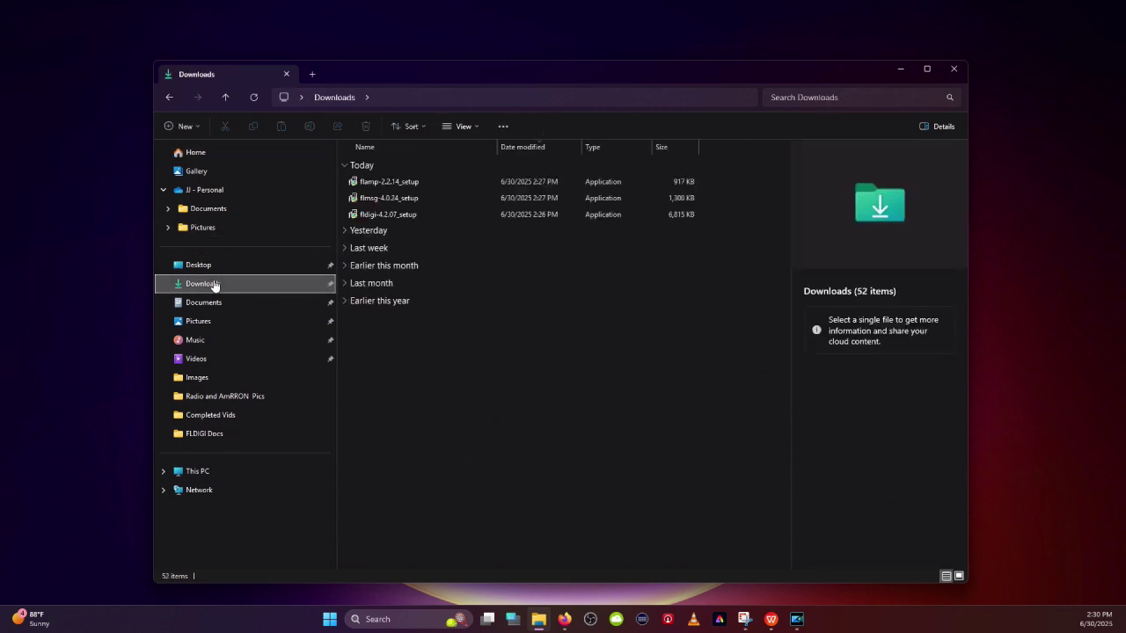
click(401, 217)
double_click(401, 217)
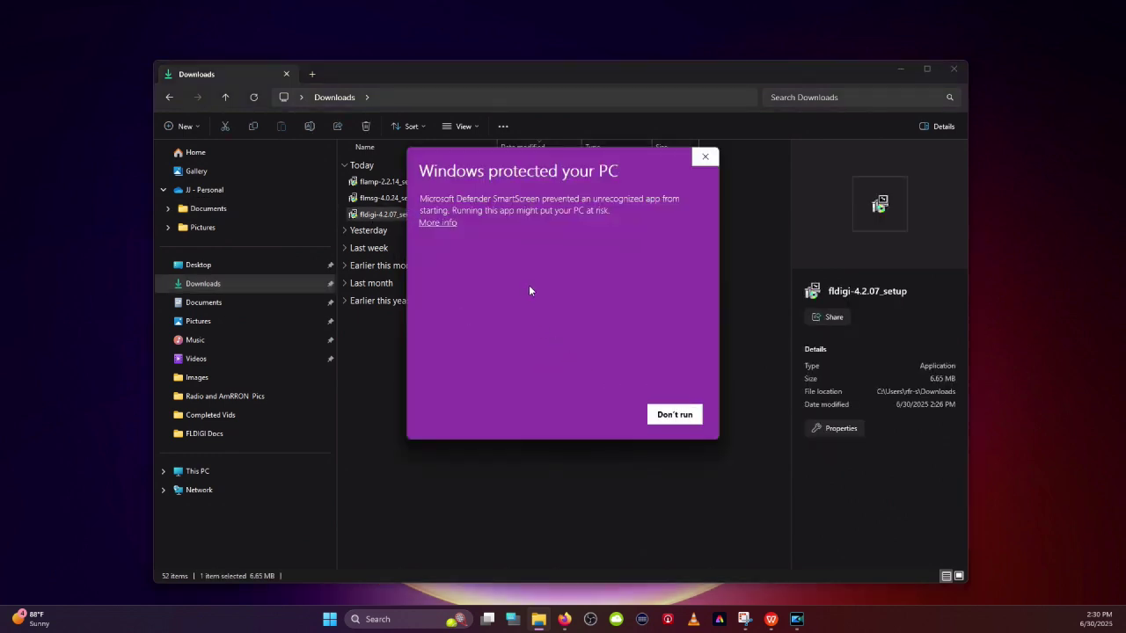
click(440, 226)
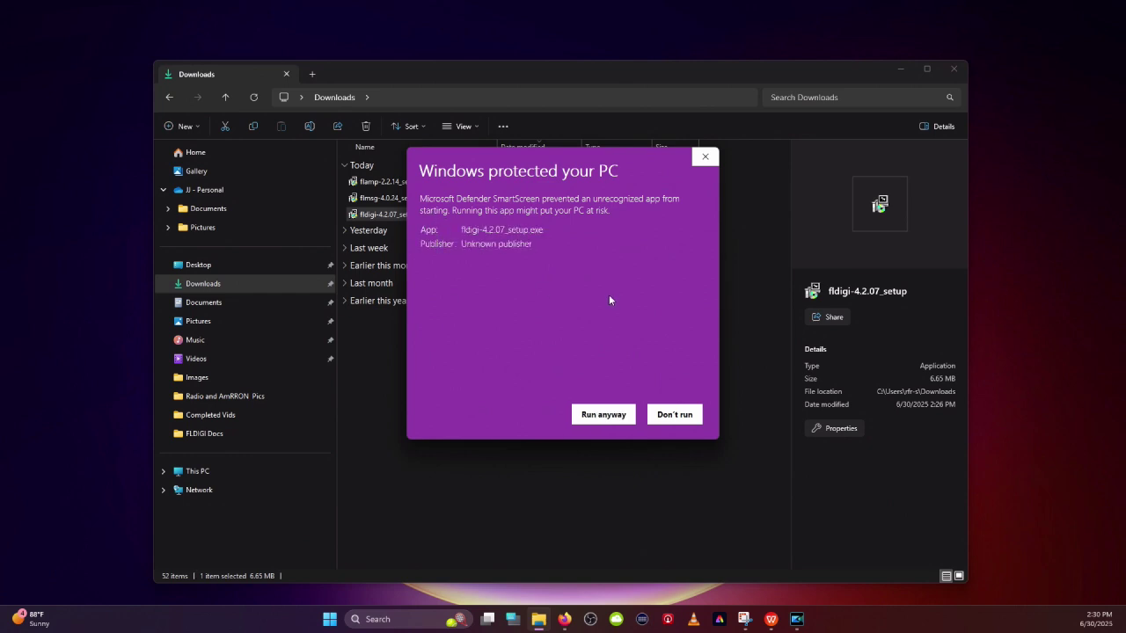
click(601, 411)
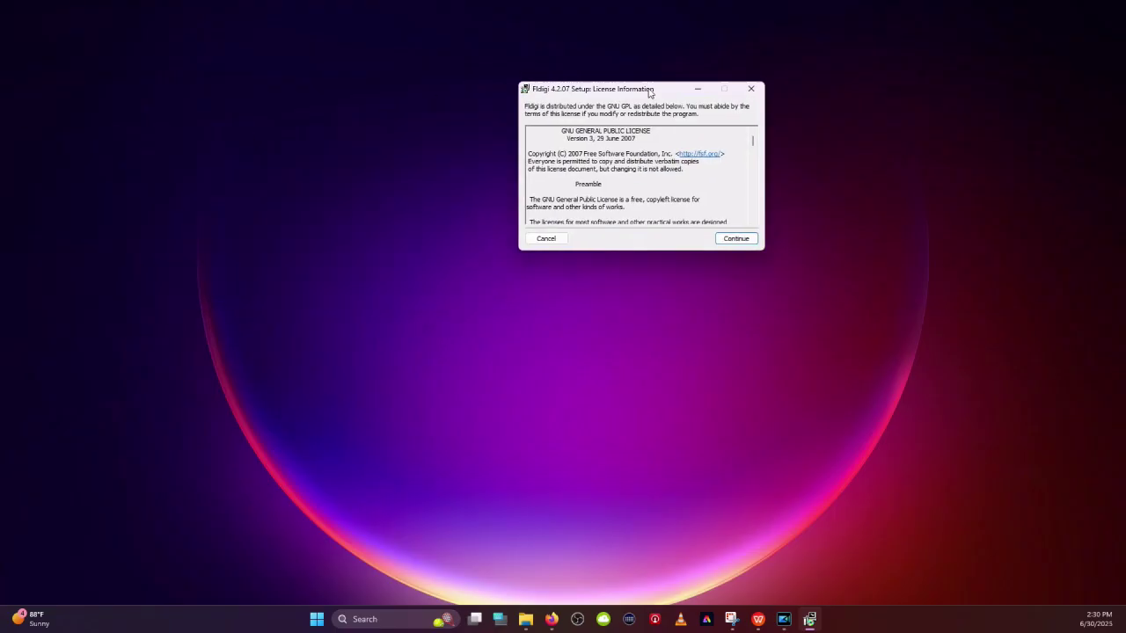
Accept the license, install Fldigi with the default components in C:\Program Files\Fldigi-4.2.07, and close the installer
drag(649, 93, 672, 101)
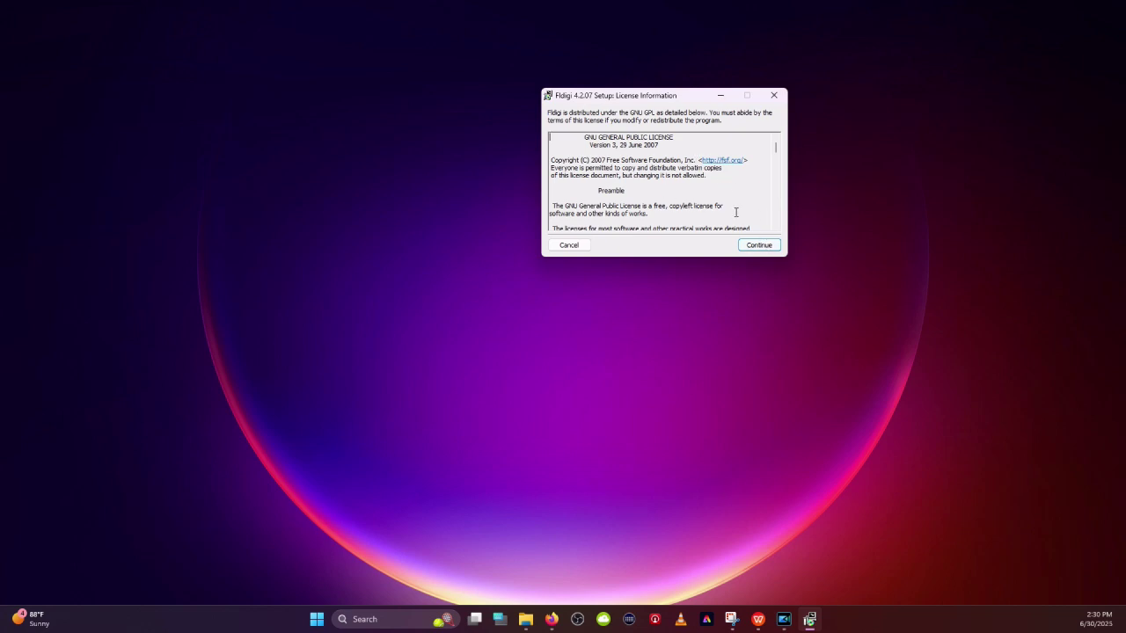
click(758, 245)
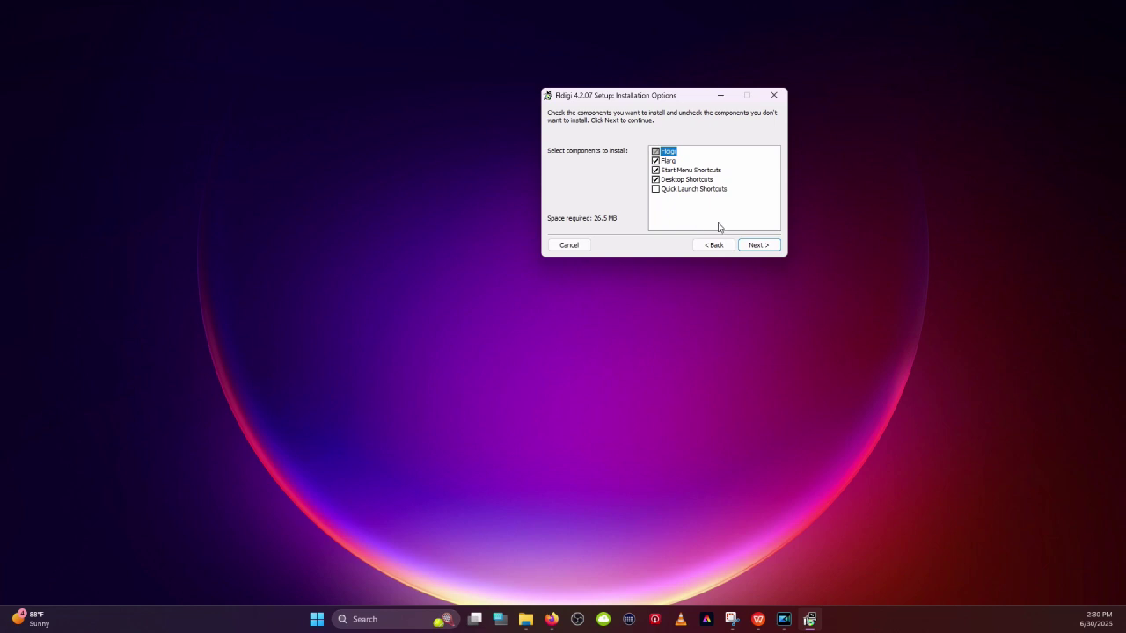
click(759, 246)
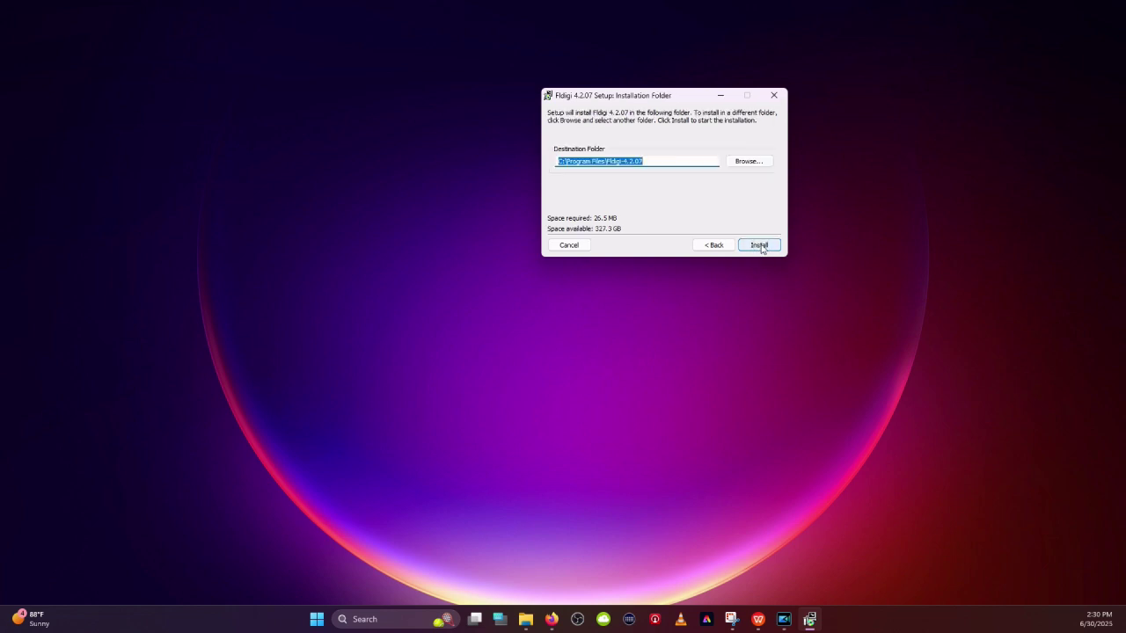
click(757, 246)
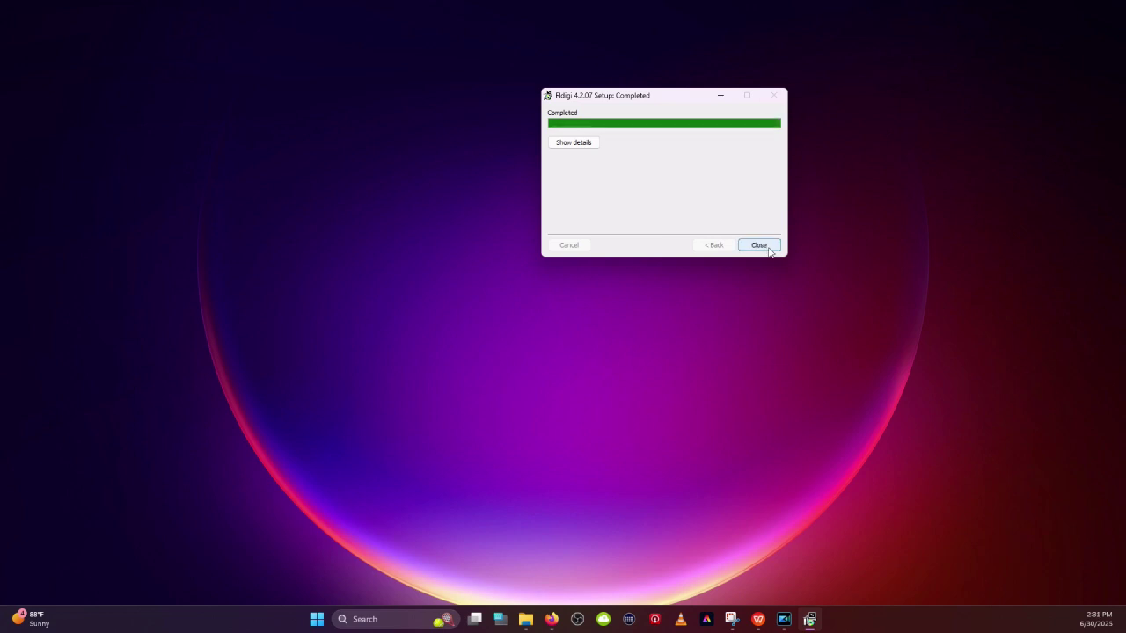
click(769, 251)
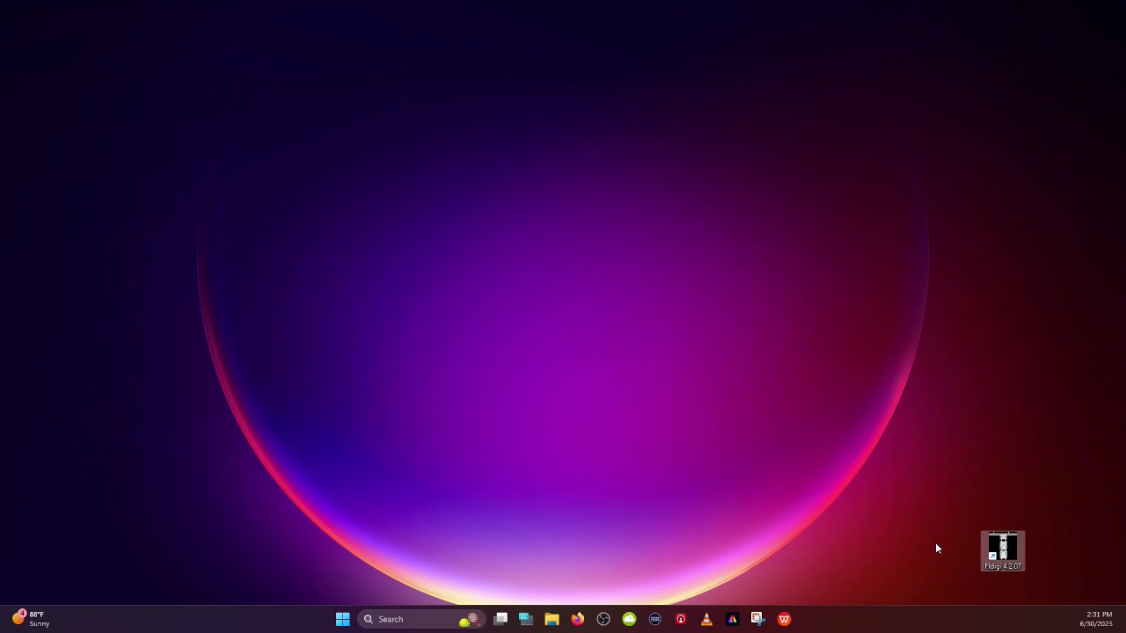
Launch Fldigi 4.2.07 from the desktop and open its configuration dialog
double_click(1003, 549)
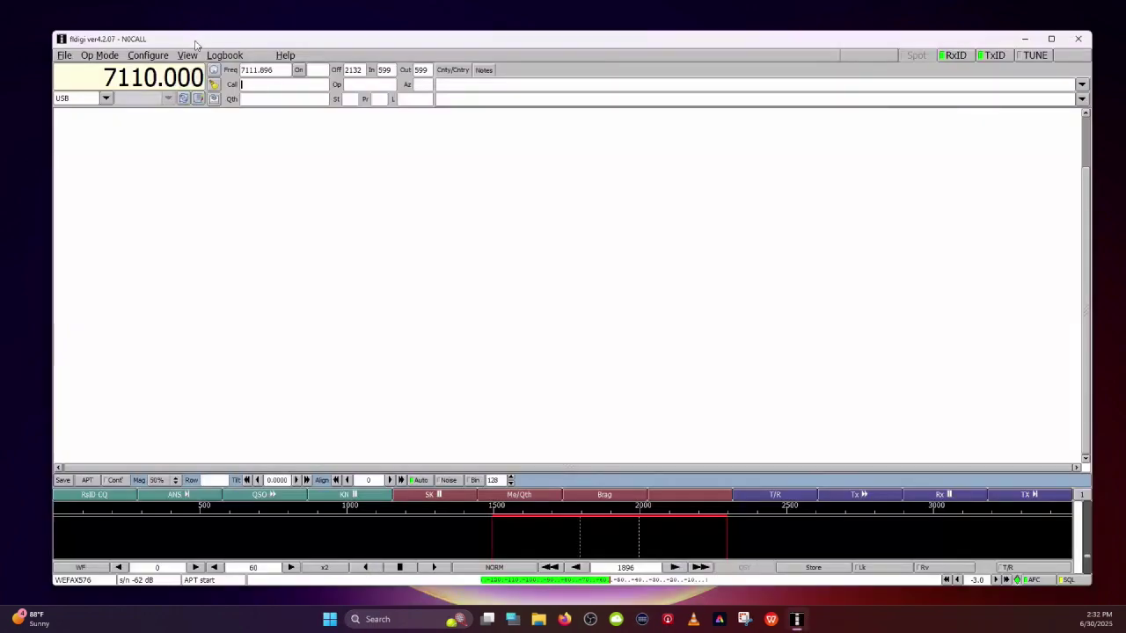
click(147, 55)
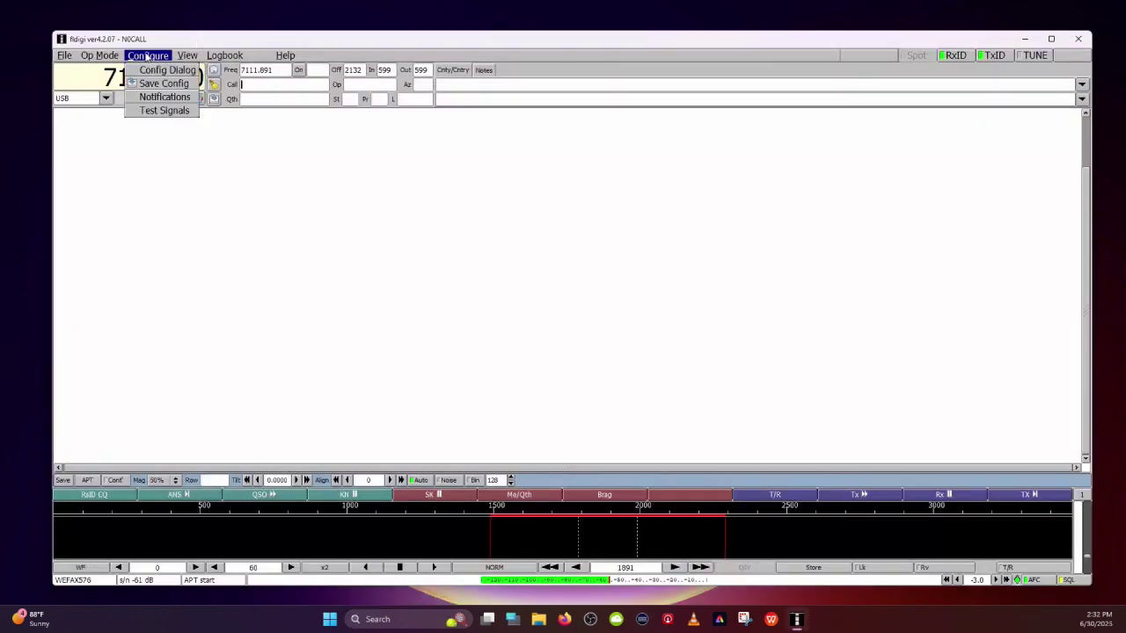
click(161, 70)
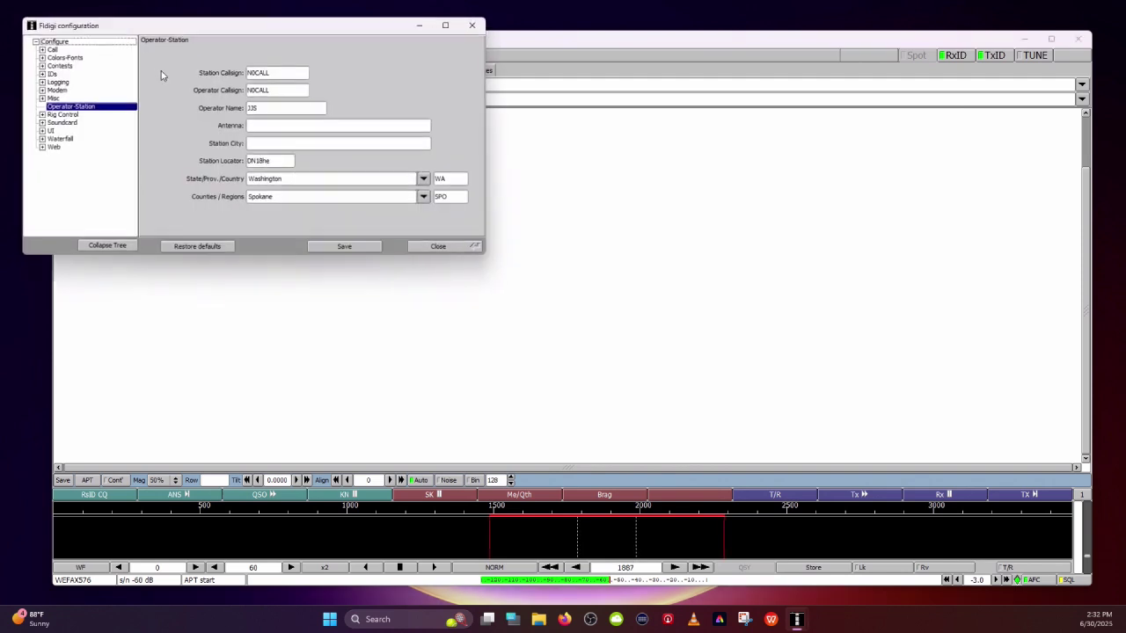
Set both the station callsign and operator callsign to W1XYZ and save the operator-station settings
click(275, 73)
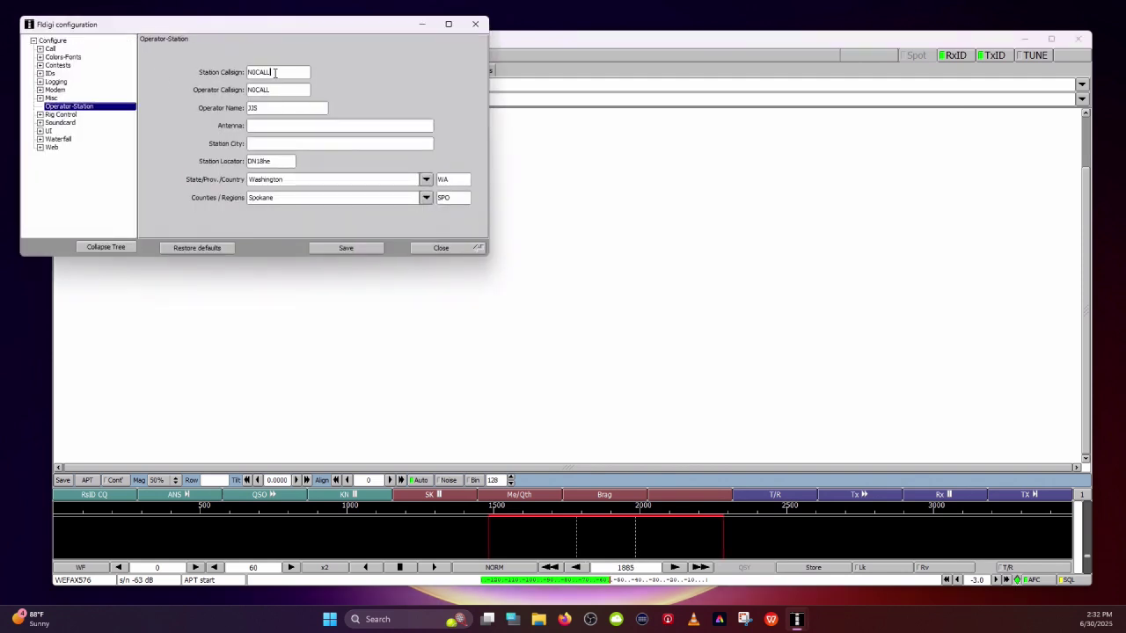
double_click(276, 73)
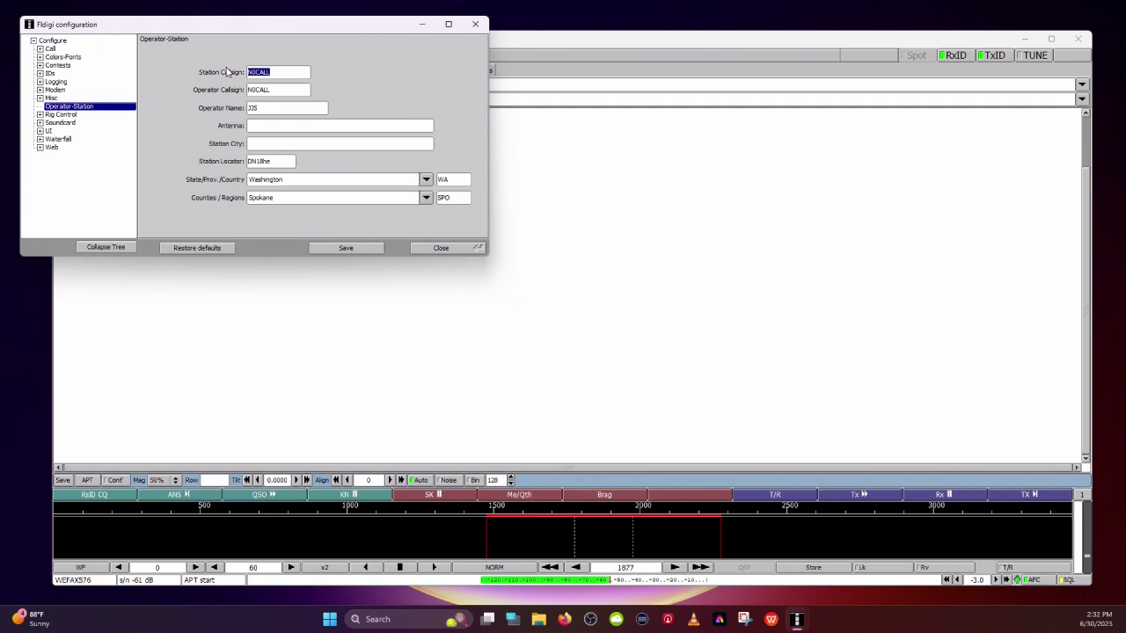
text(W1XYZ)
key(Tab)
text(W)
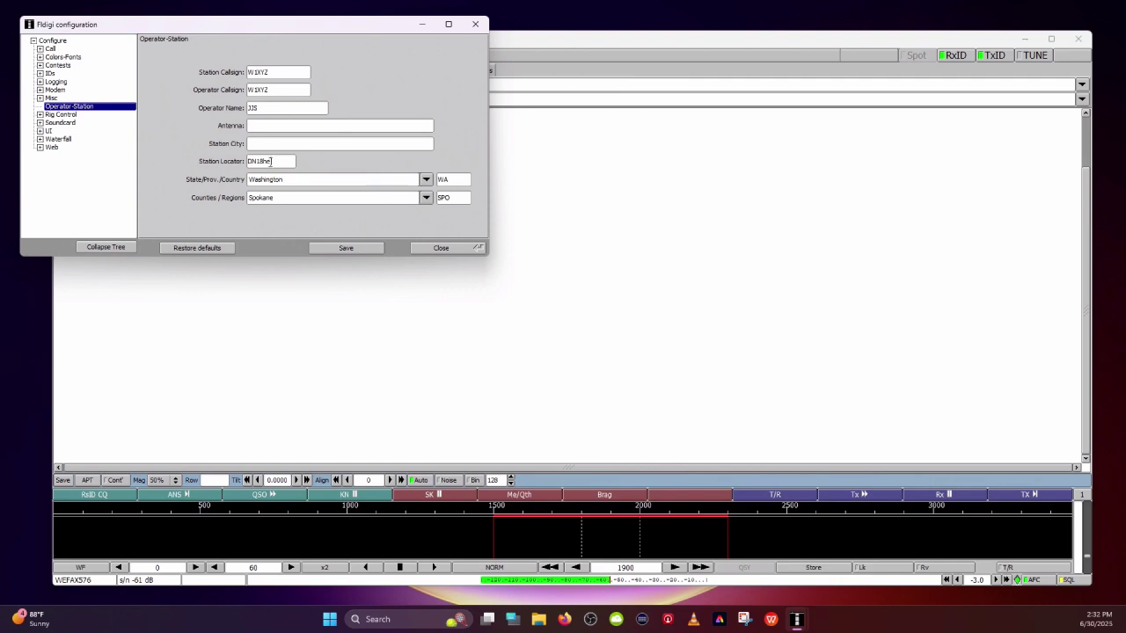
drag(273, 162, 223, 165)
click(346, 248)
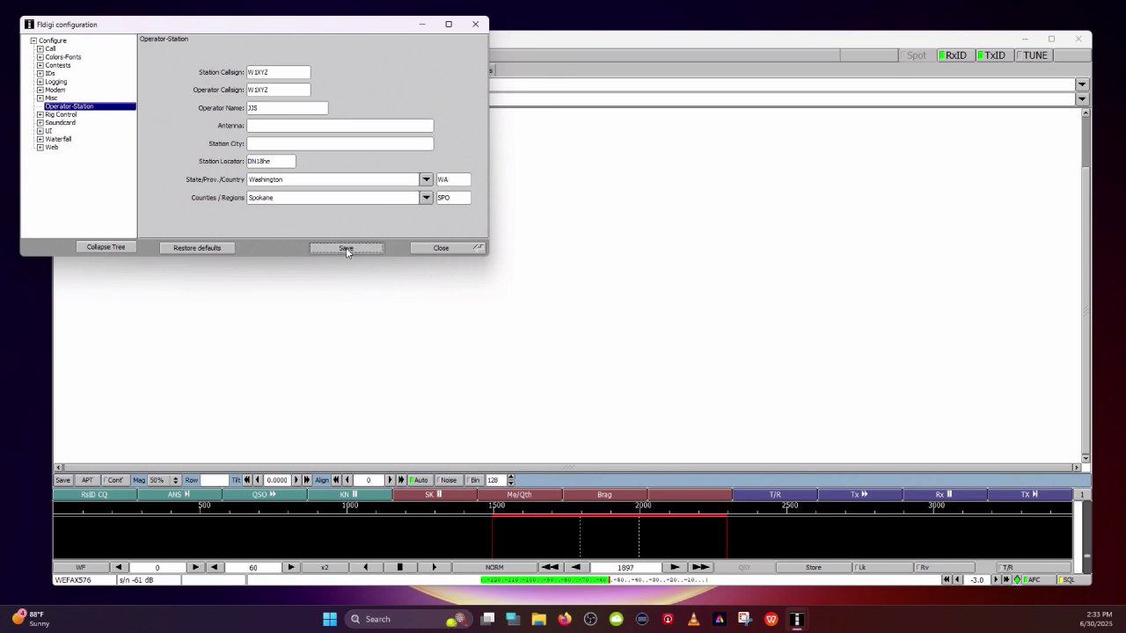
In the soundcard device settings, use PortAudio with the DirectSound Microphone (3- C-Media USB Headphone Set) as the capture device
click(39, 124)
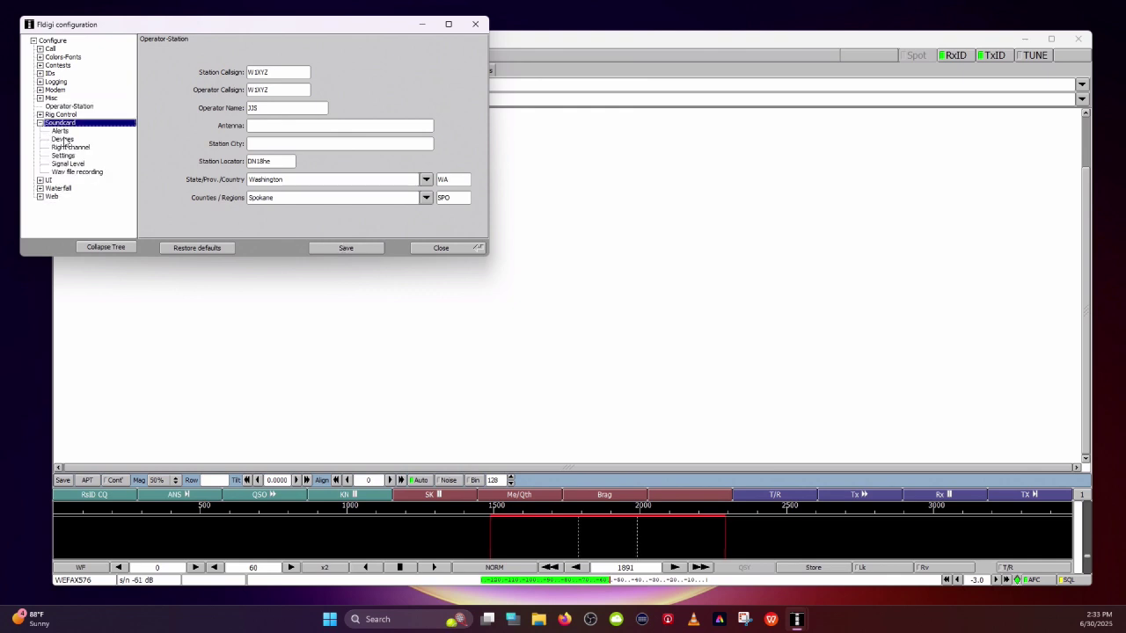
click(63, 139)
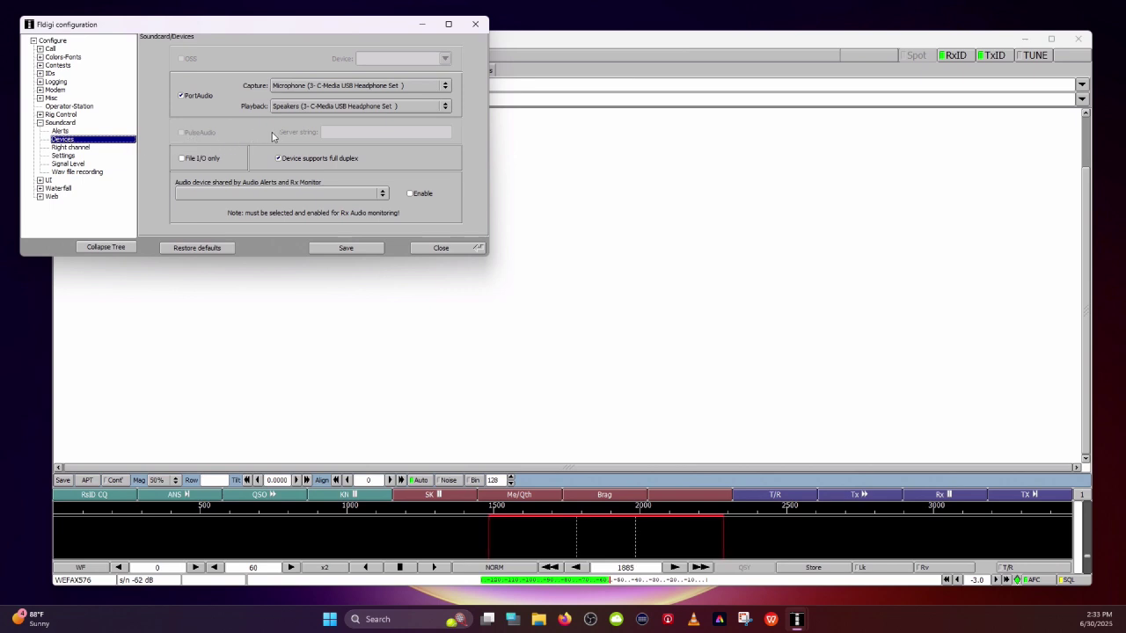
click(181, 97)
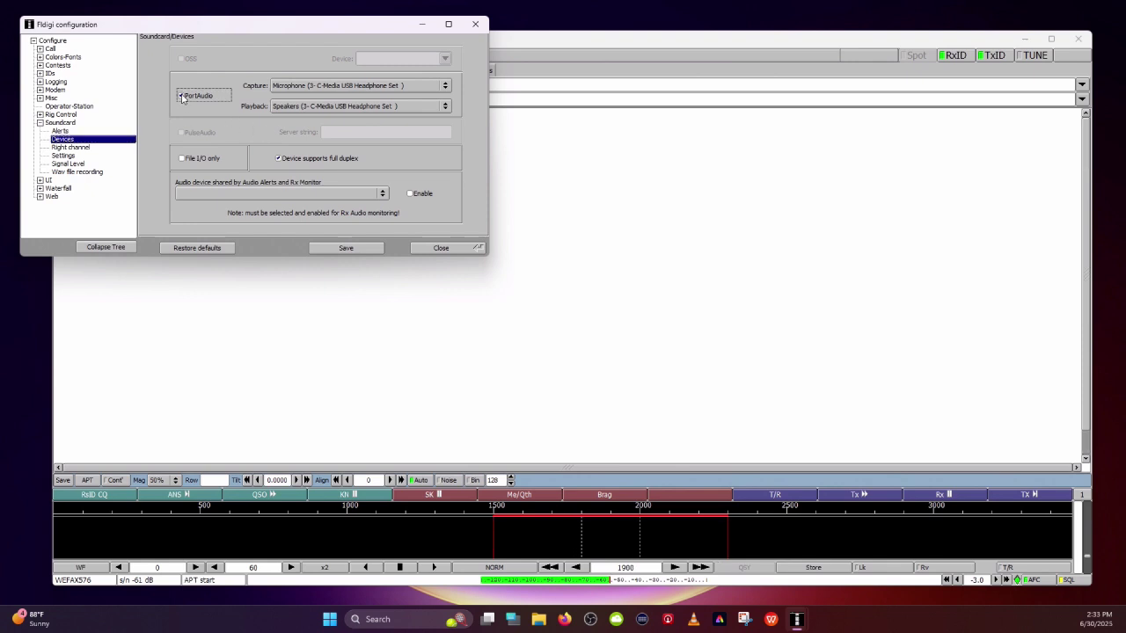
click(445, 87)
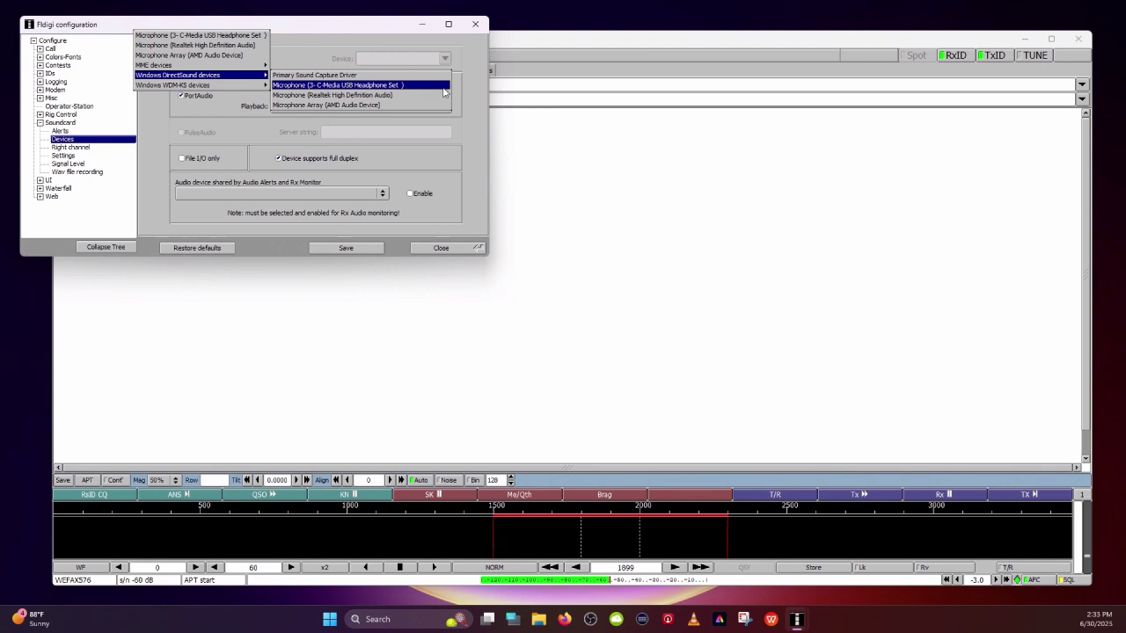
click(346, 86)
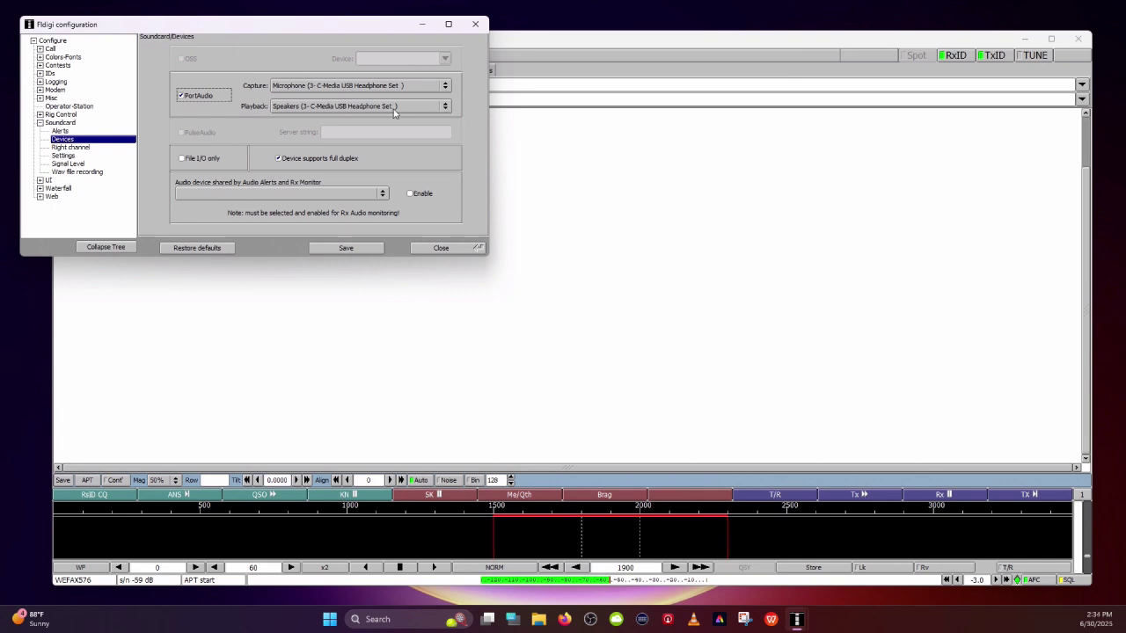
click(59, 138)
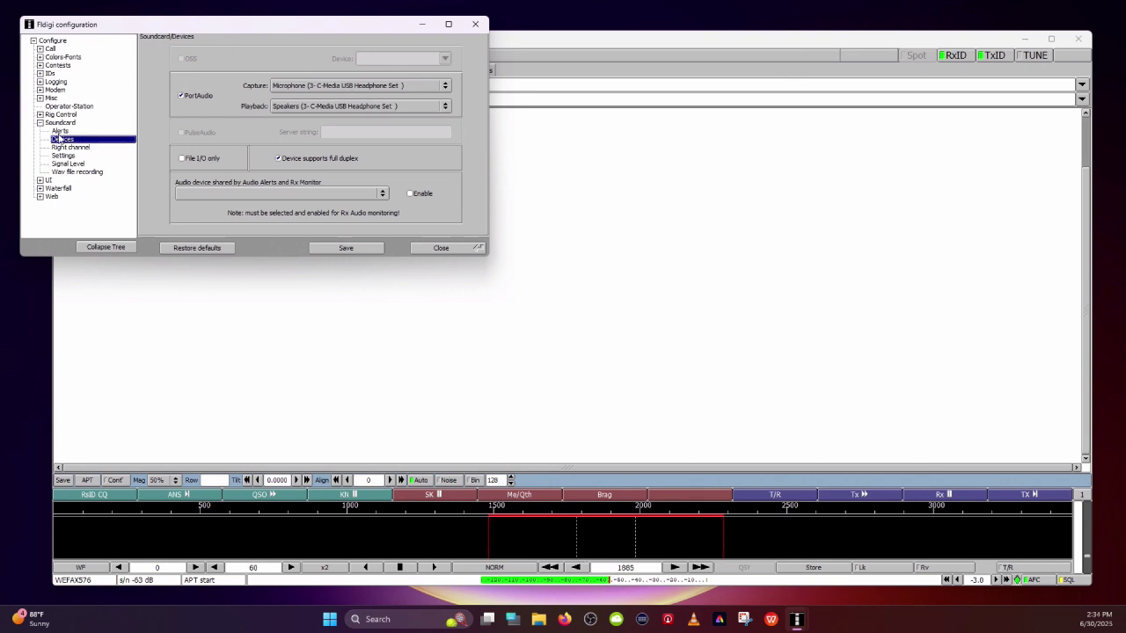
Enable the 4 bar macro set below Tx in the UI macro button settings and save the configuration
click(39, 180)
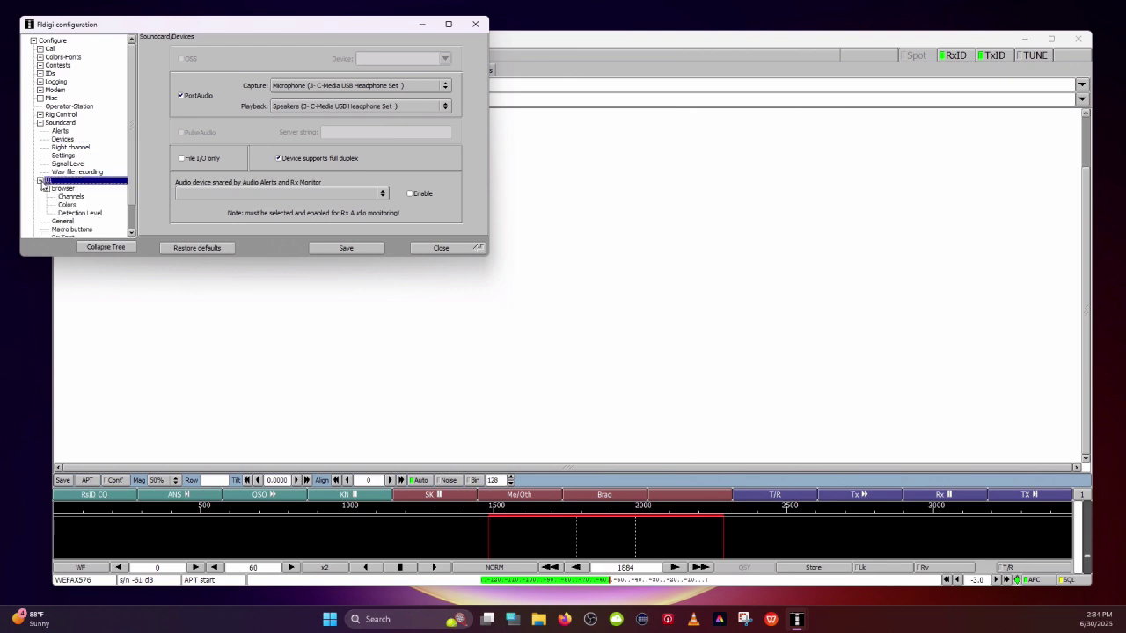
click(45, 182)
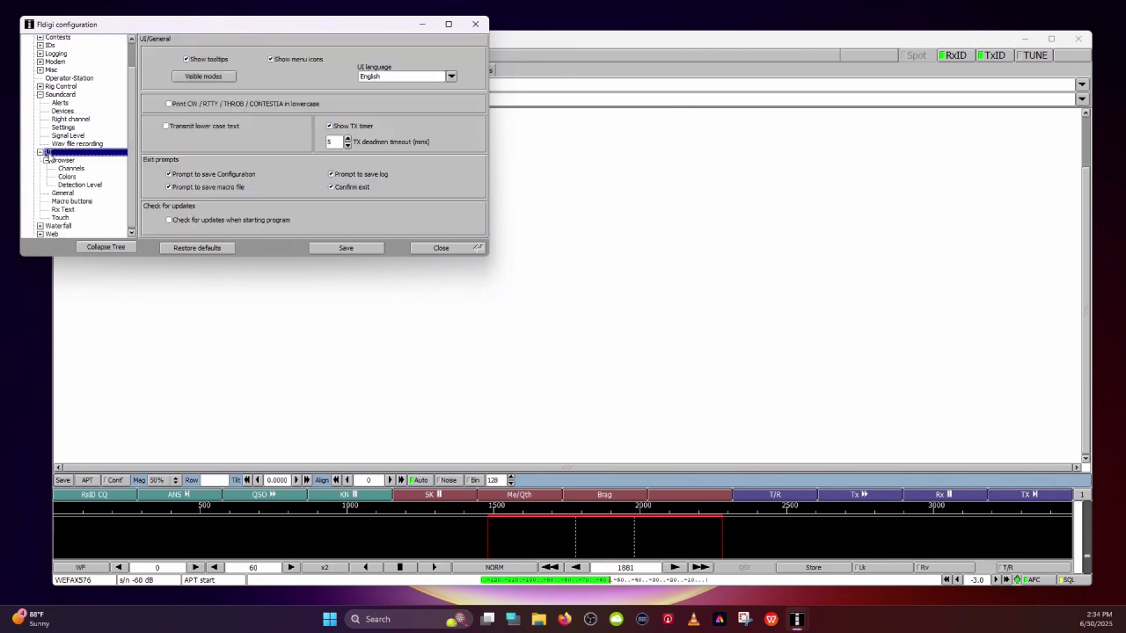
click(71, 202)
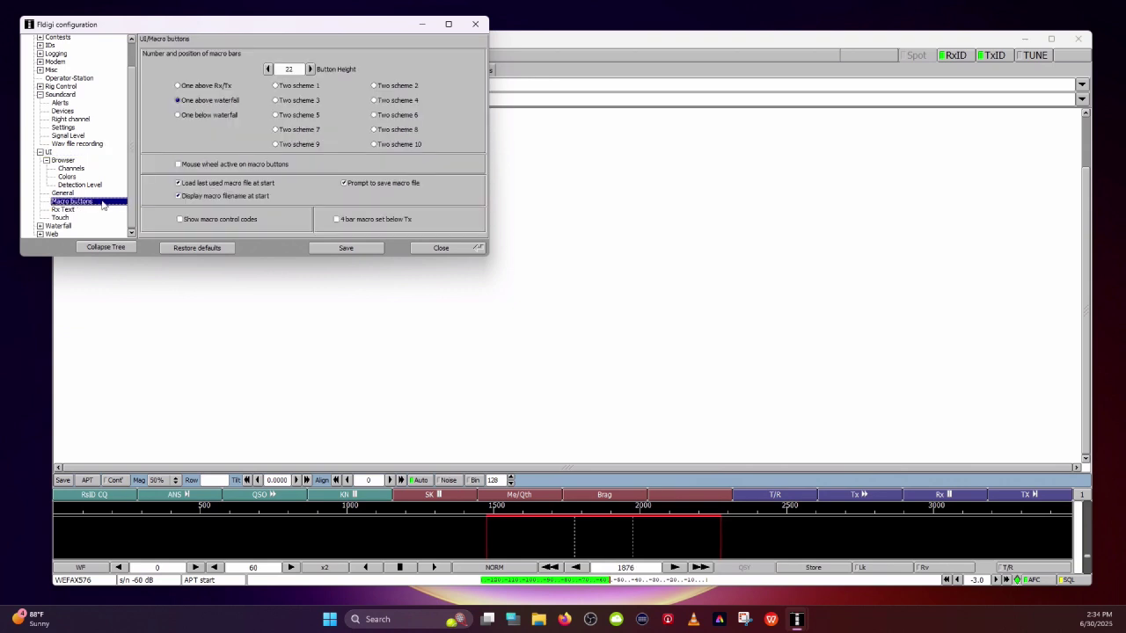
click(336, 220)
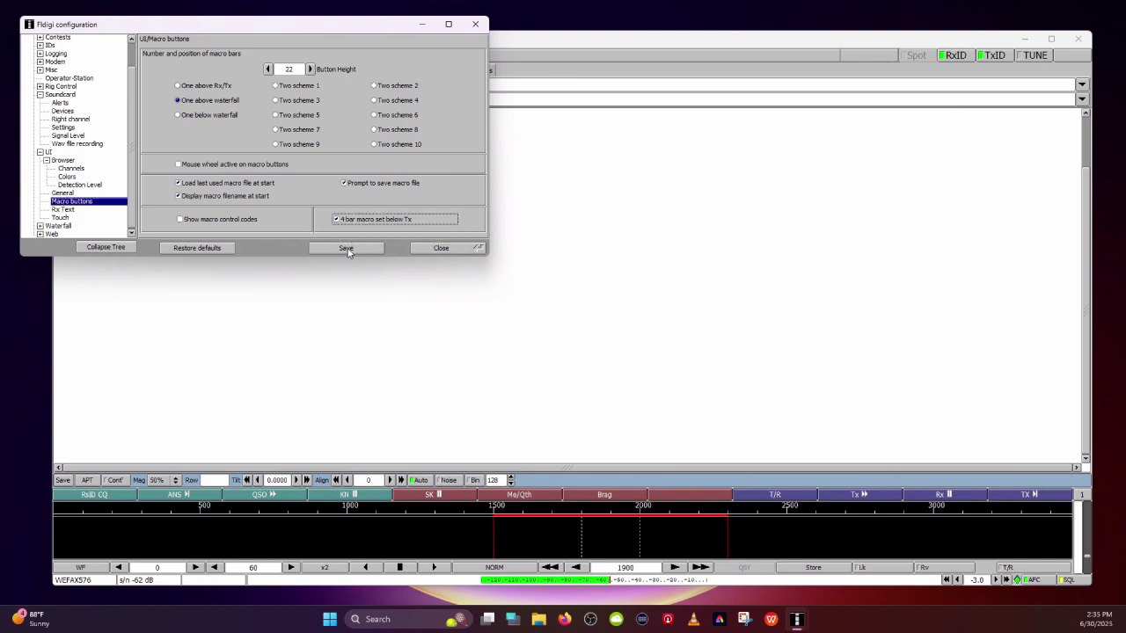
click(346, 249)
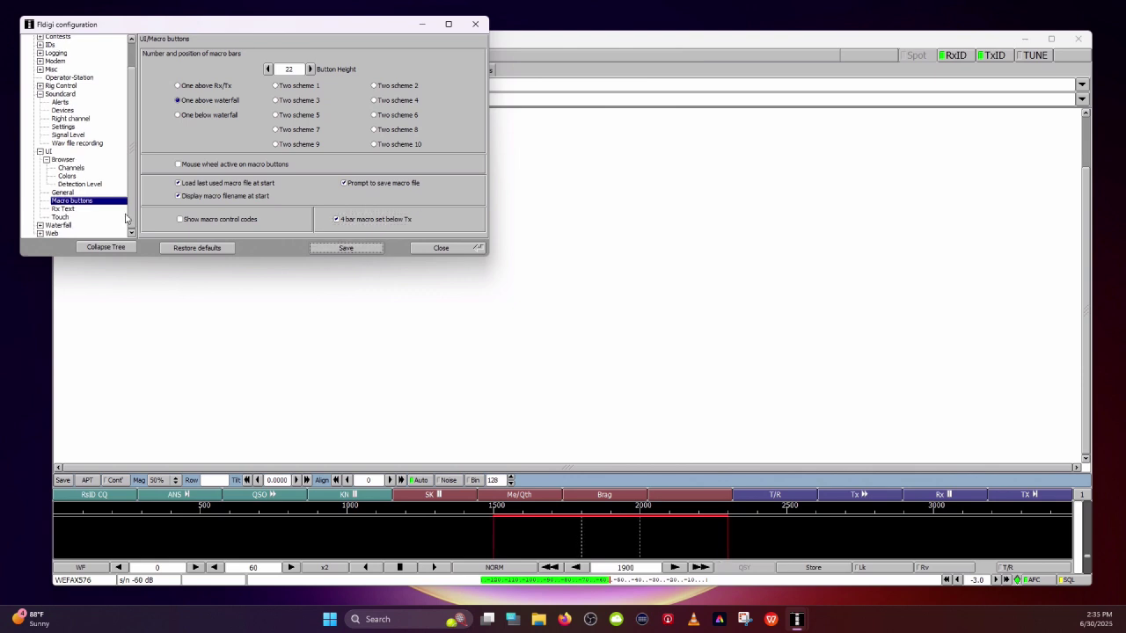
Examine the NBEMS interface settings for flmsg under Misc and close the configuration dialog
click(41, 70)
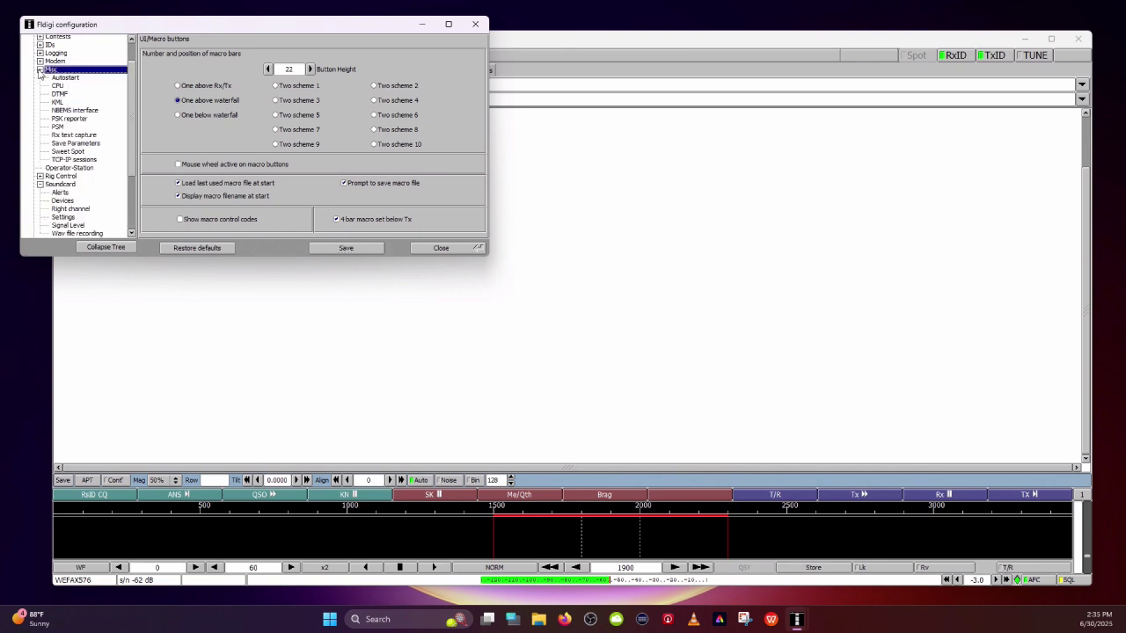
click(40, 70)
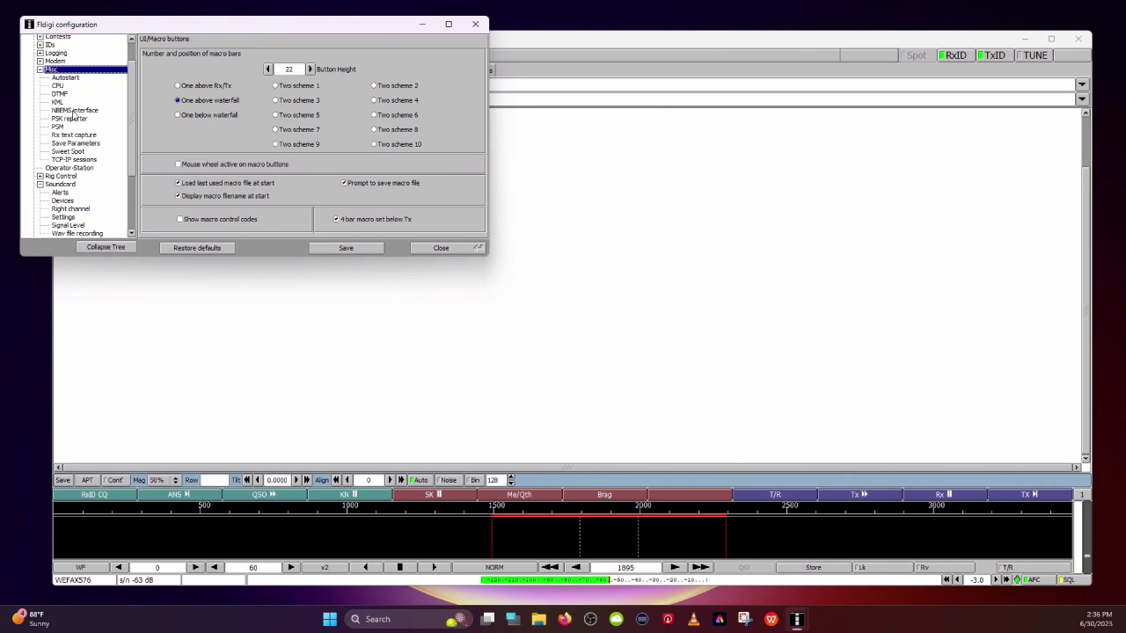
click(75, 112)
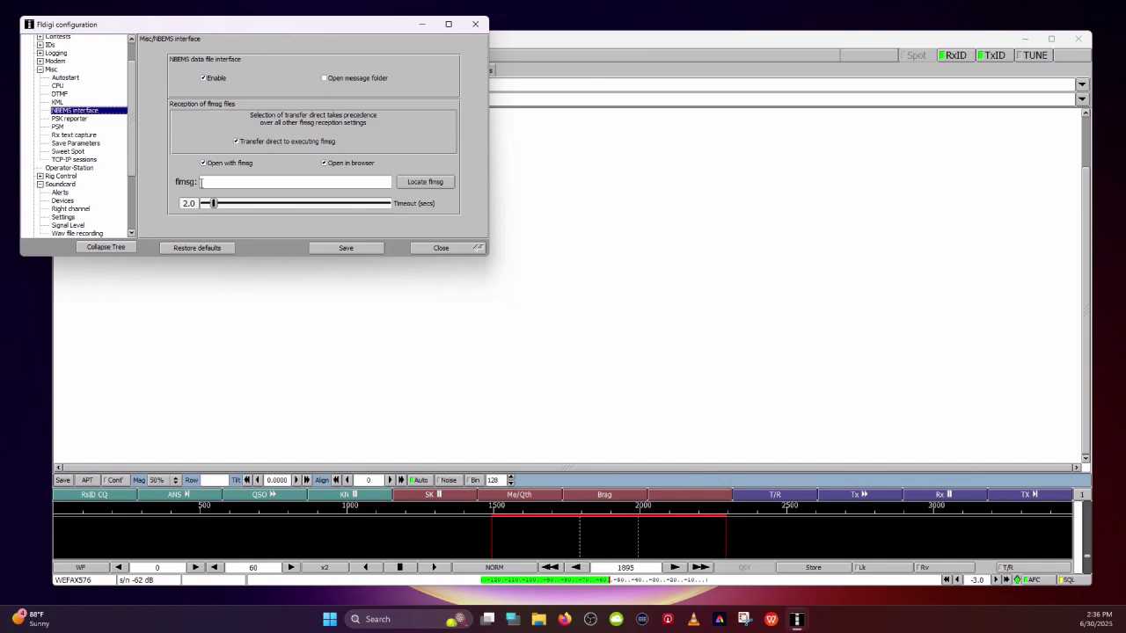
click(433, 249)
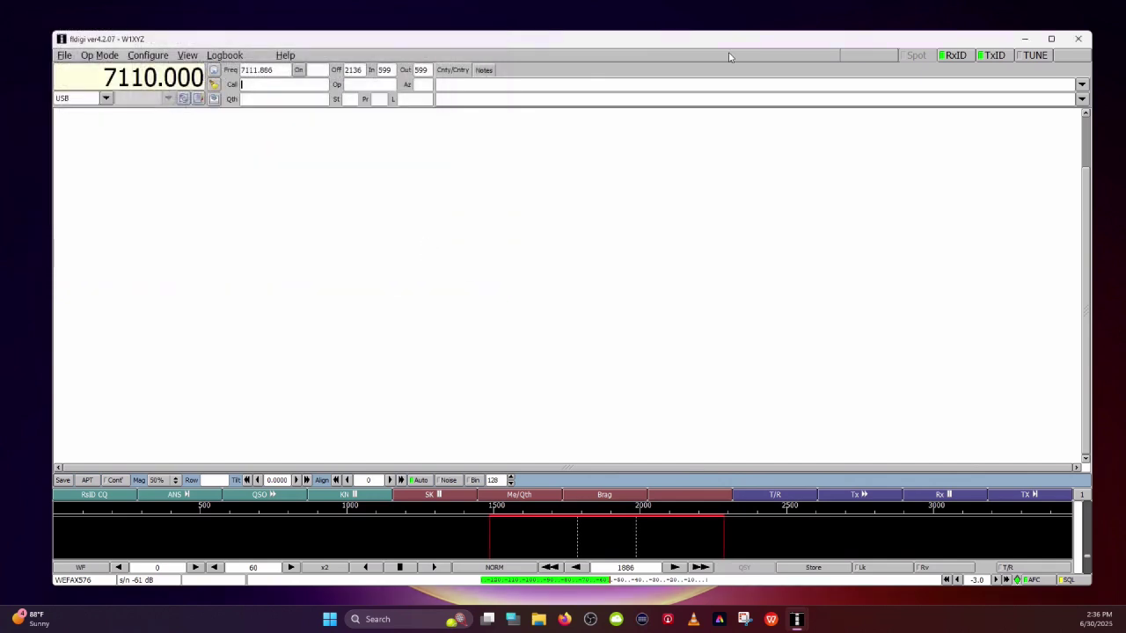
Minimize Fldigi and run flmsg-4.0.24_setup from the Downloads folder in File Explorer, allowing it past SmartScreen and User Account Control
click(1027, 40)
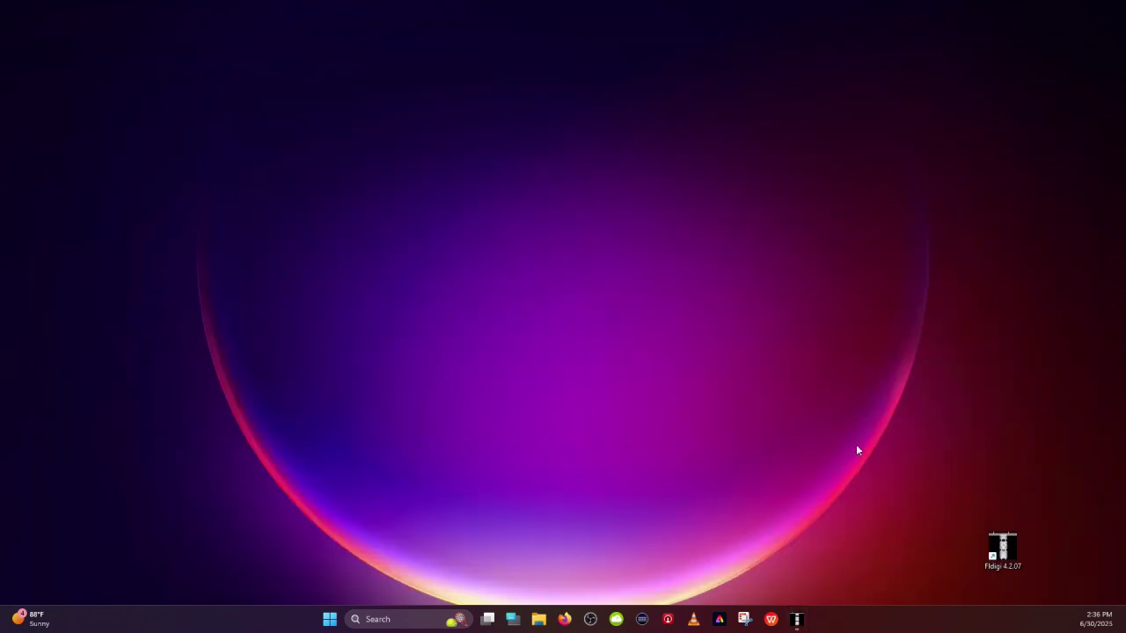
click(543, 620)
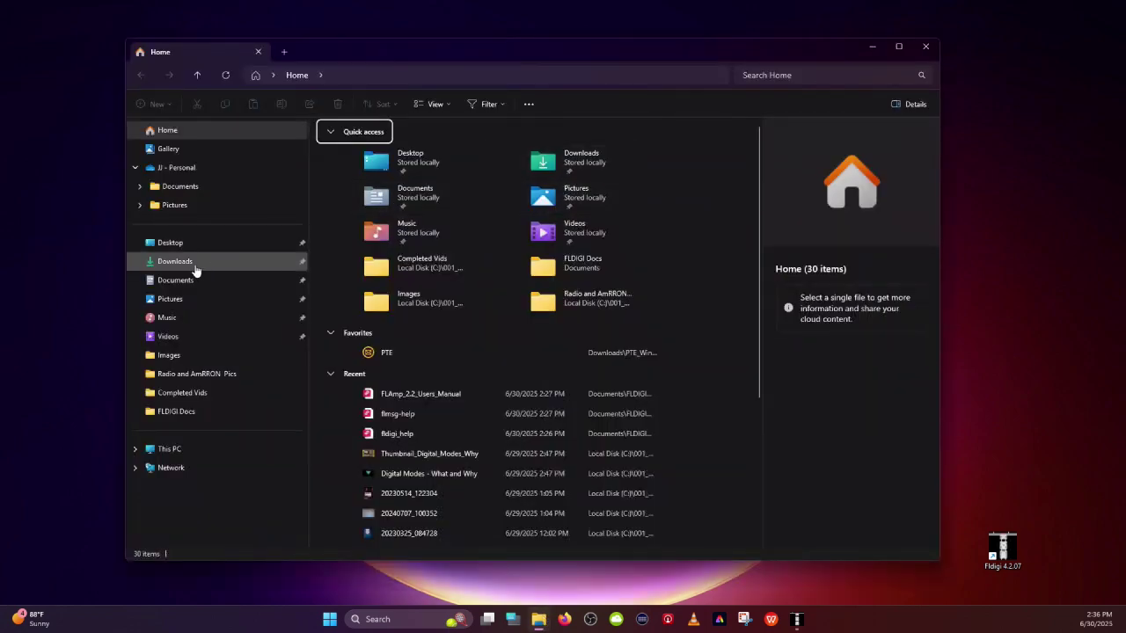
click(176, 262)
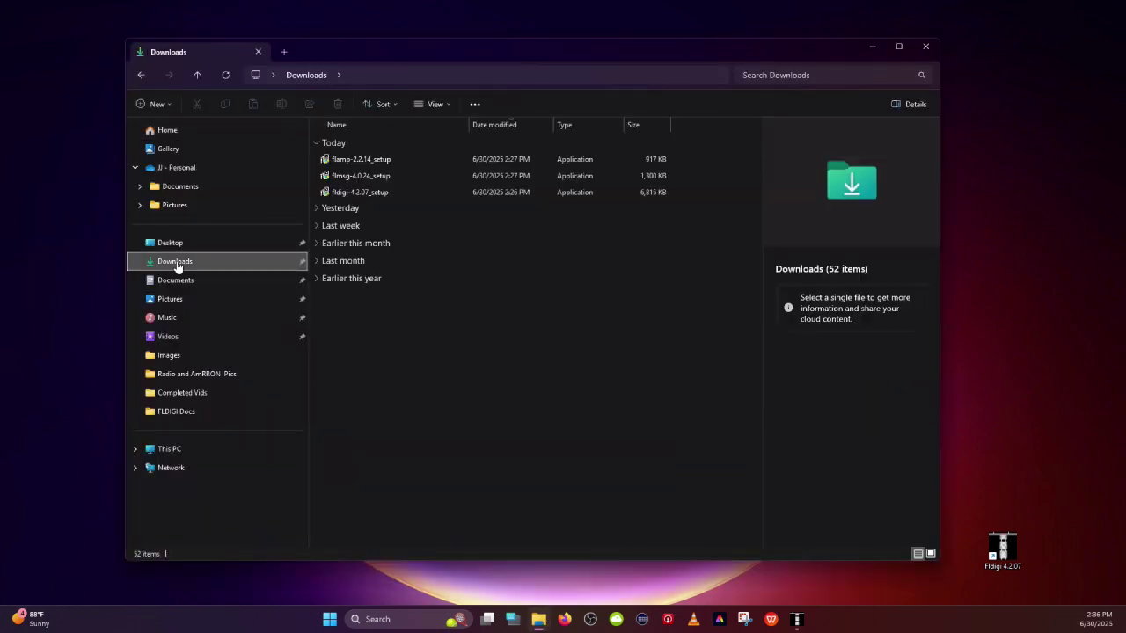
double_click(358, 178)
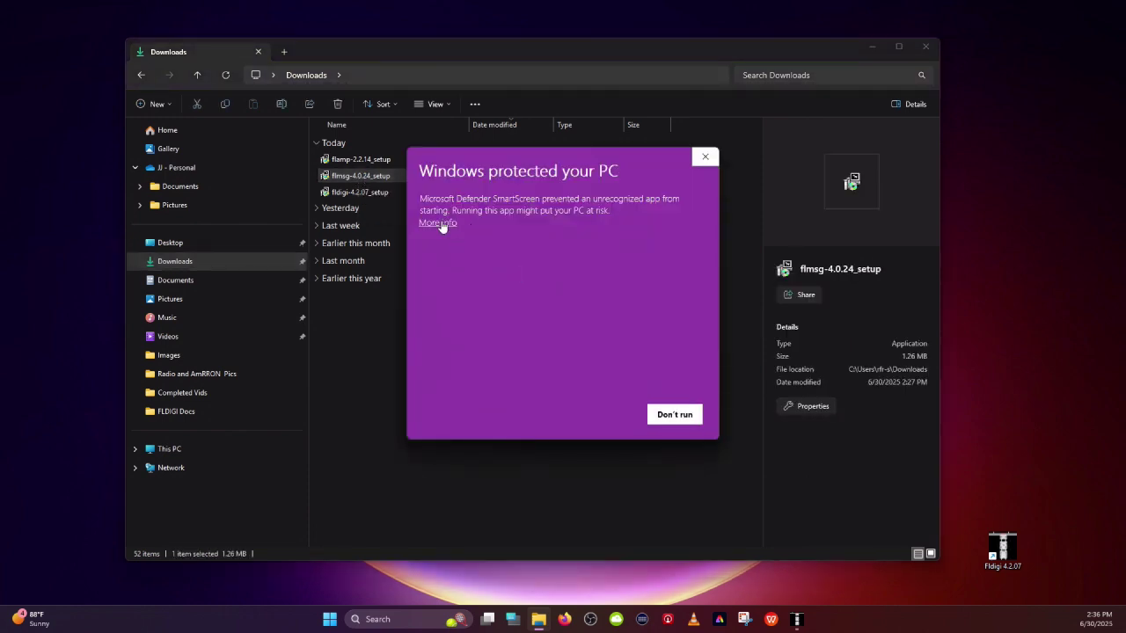
click(442, 224)
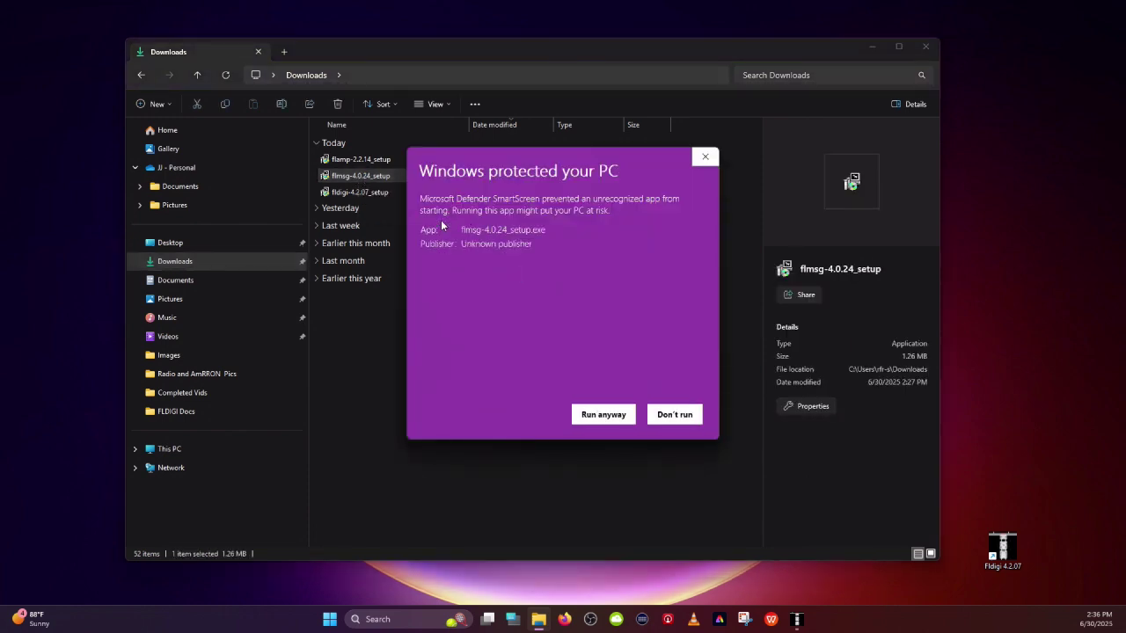
click(609, 417)
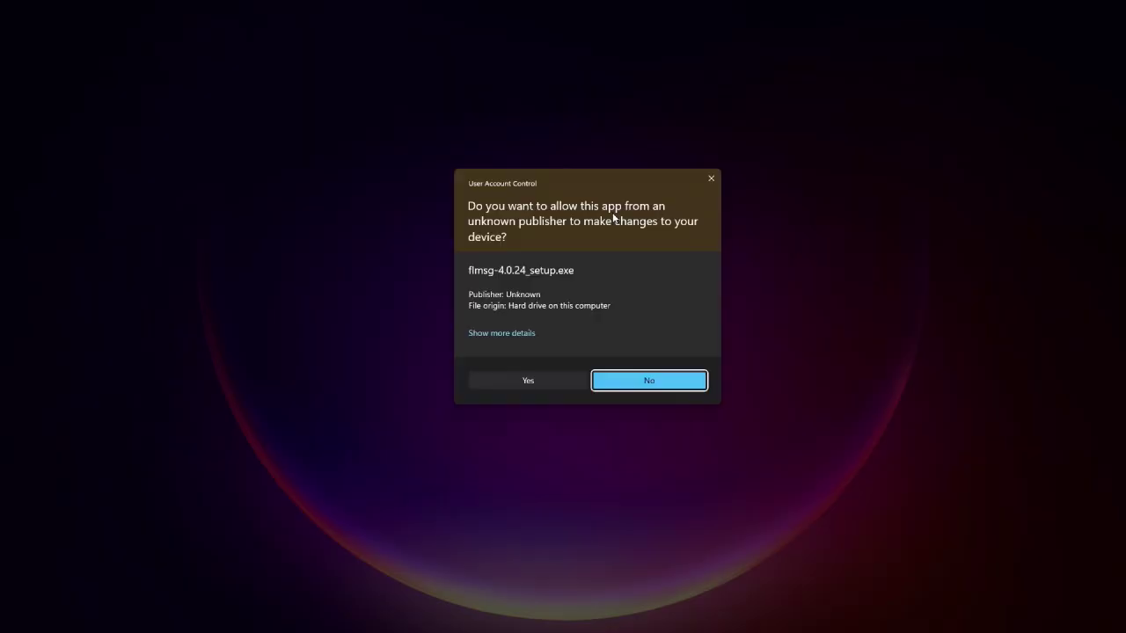
click(530, 380)
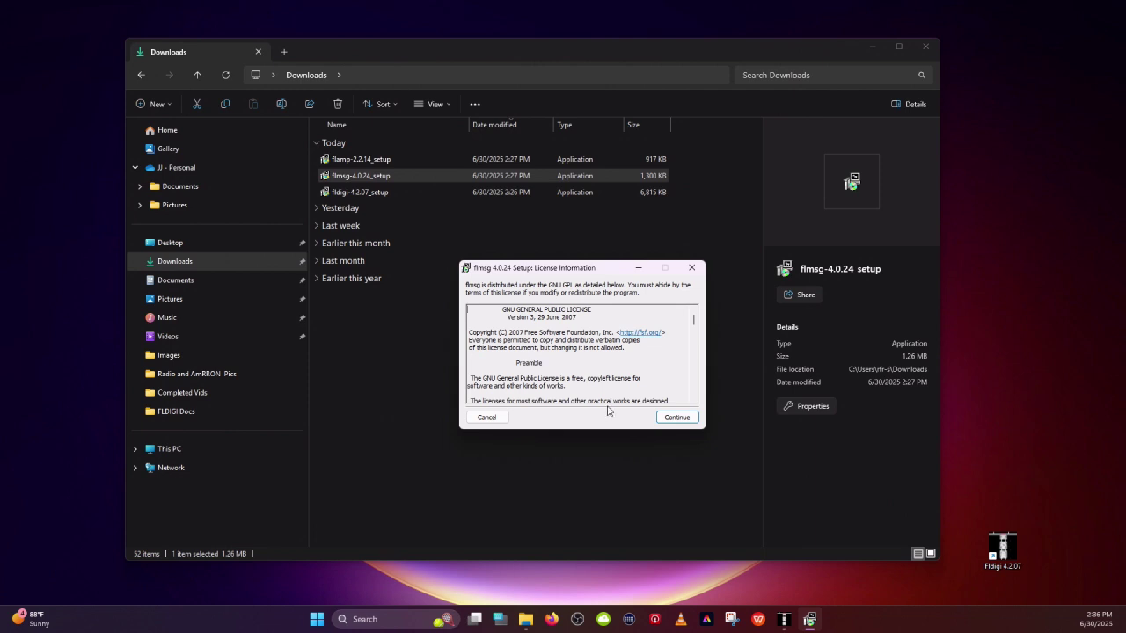
Accept the license, install flmsg with the default components in C:\Program Files (x86)\flmsg-4.0.24, and close the installer
click(689, 418)
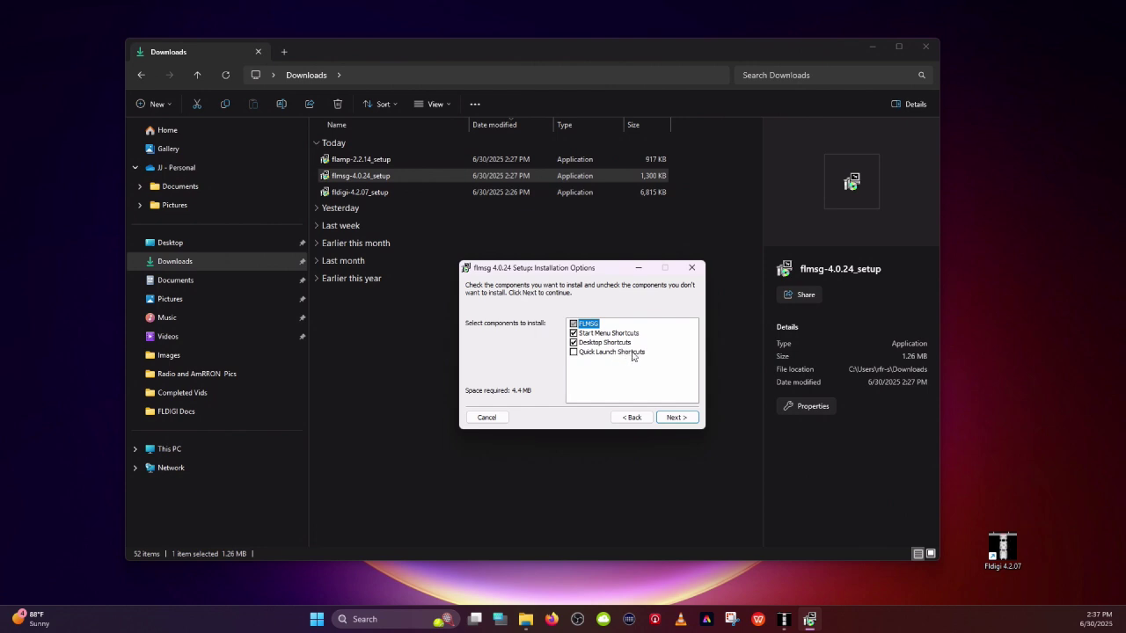
click(683, 419)
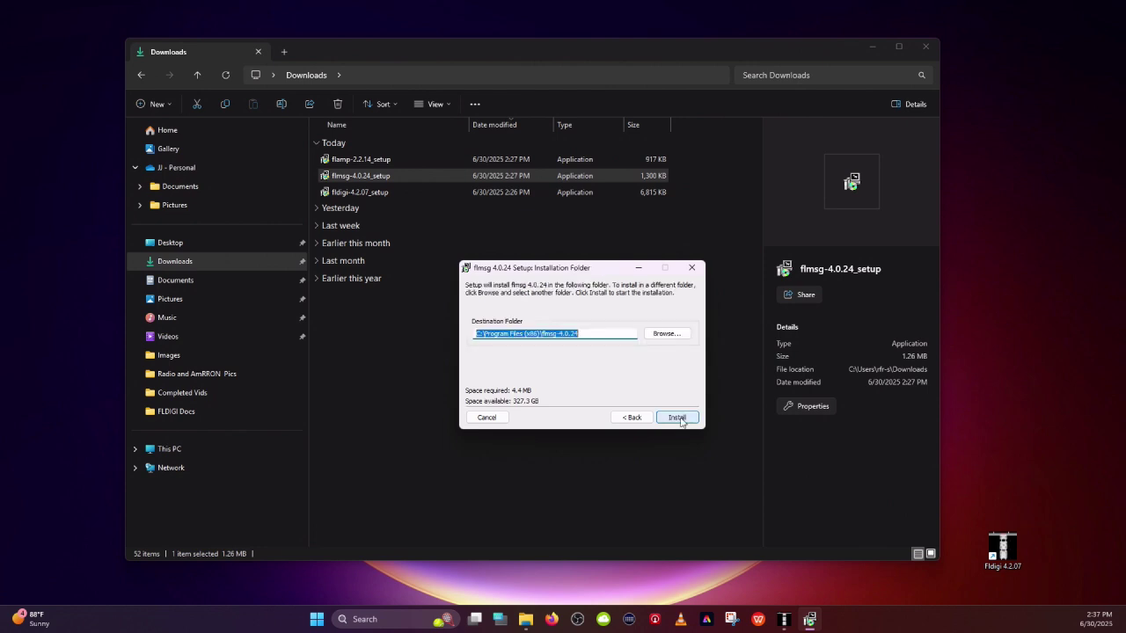
click(676, 420)
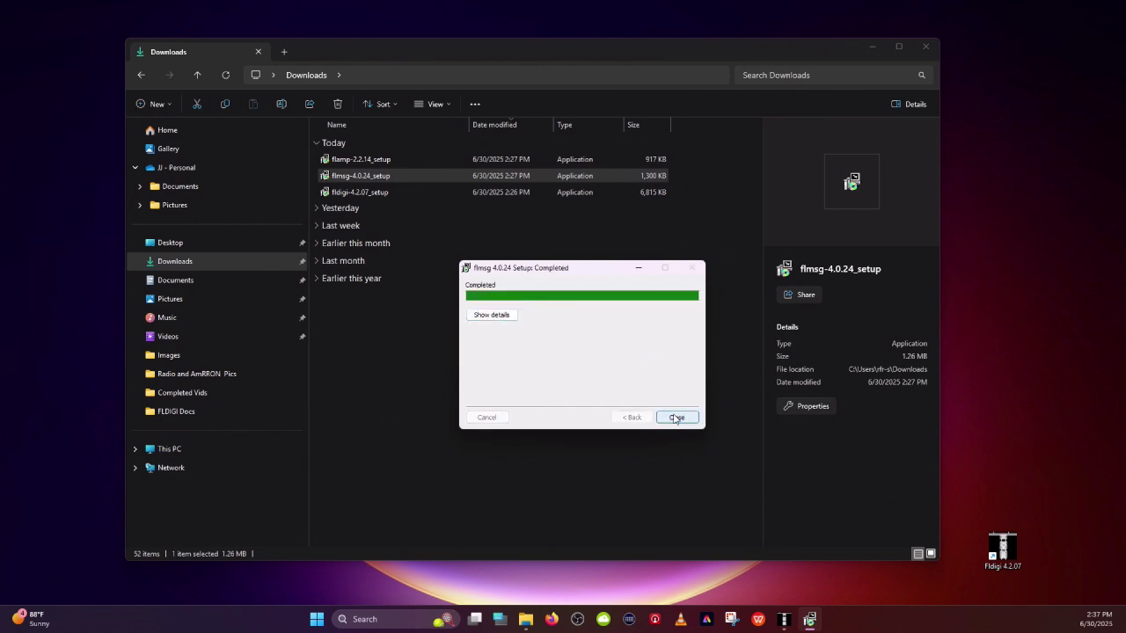
click(675, 418)
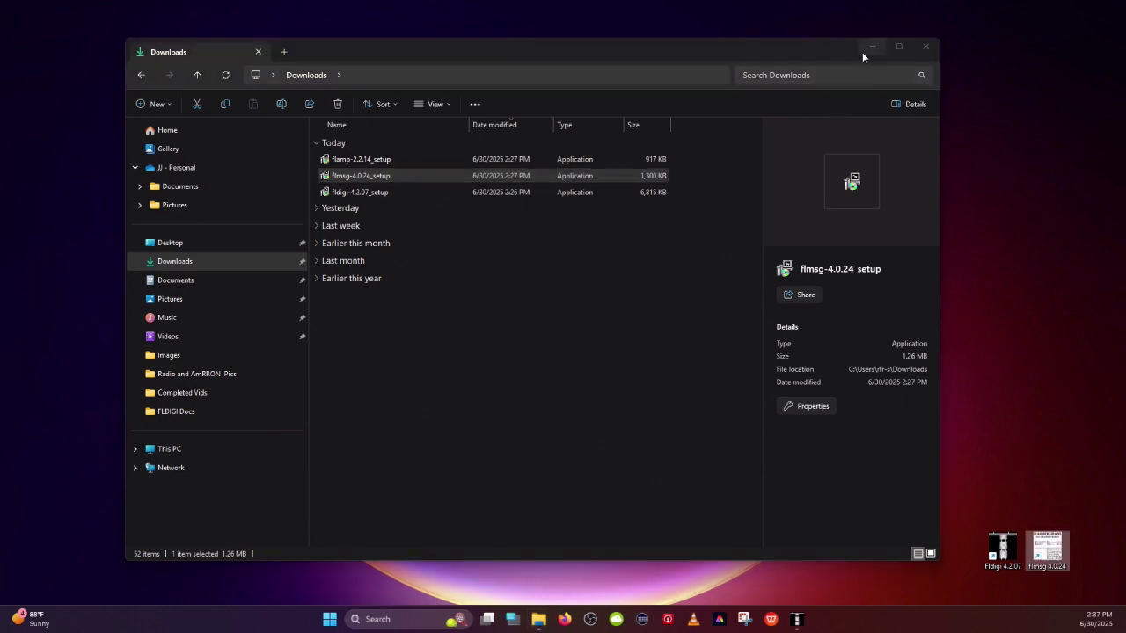
Run flamp-2.2.14_setup from the Downloads folder and allow it past the SmartScreen warning
double_click(358, 160)
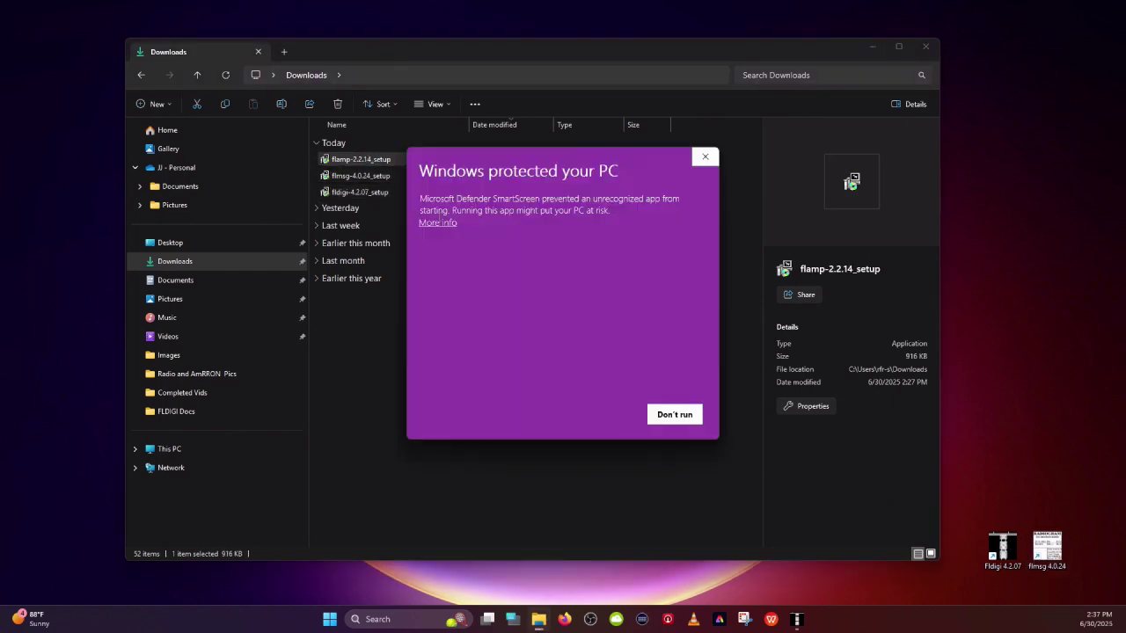
click(442, 226)
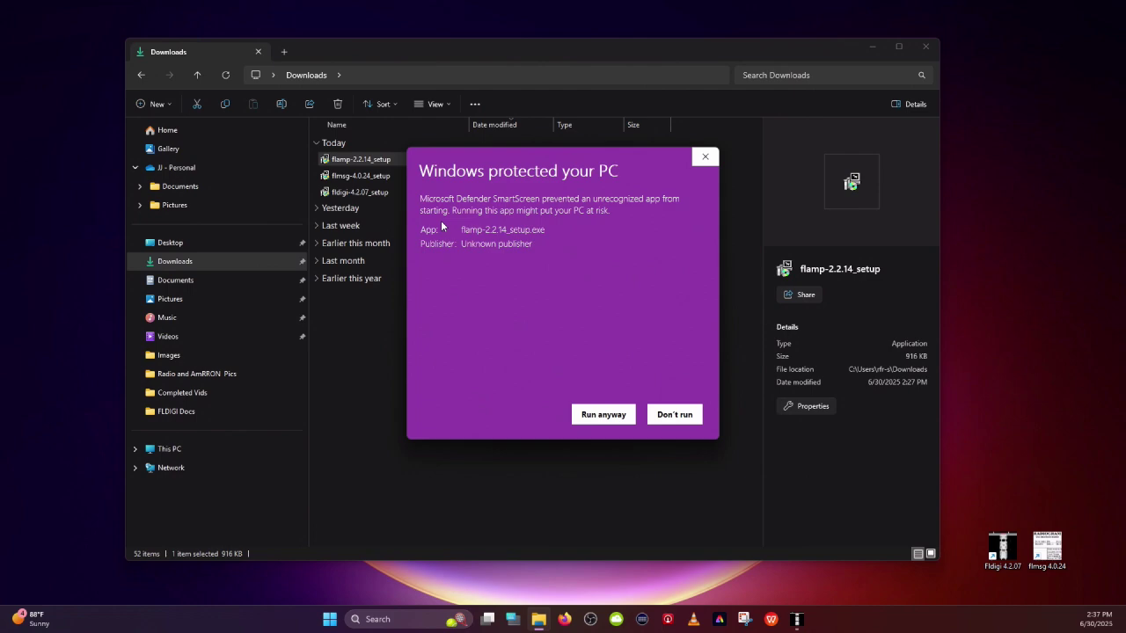
click(613, 422)
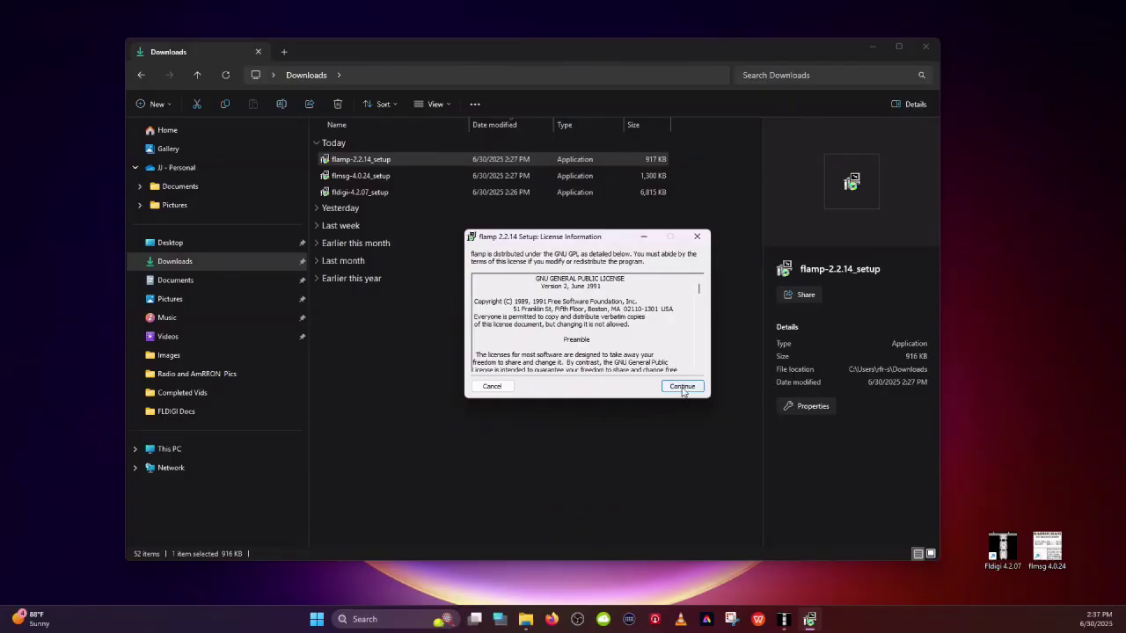
Accept the flamp license, install flamp 2.2.14 with the default Start Menu and desktop shortcut components, and close the installer
click(679, 387)
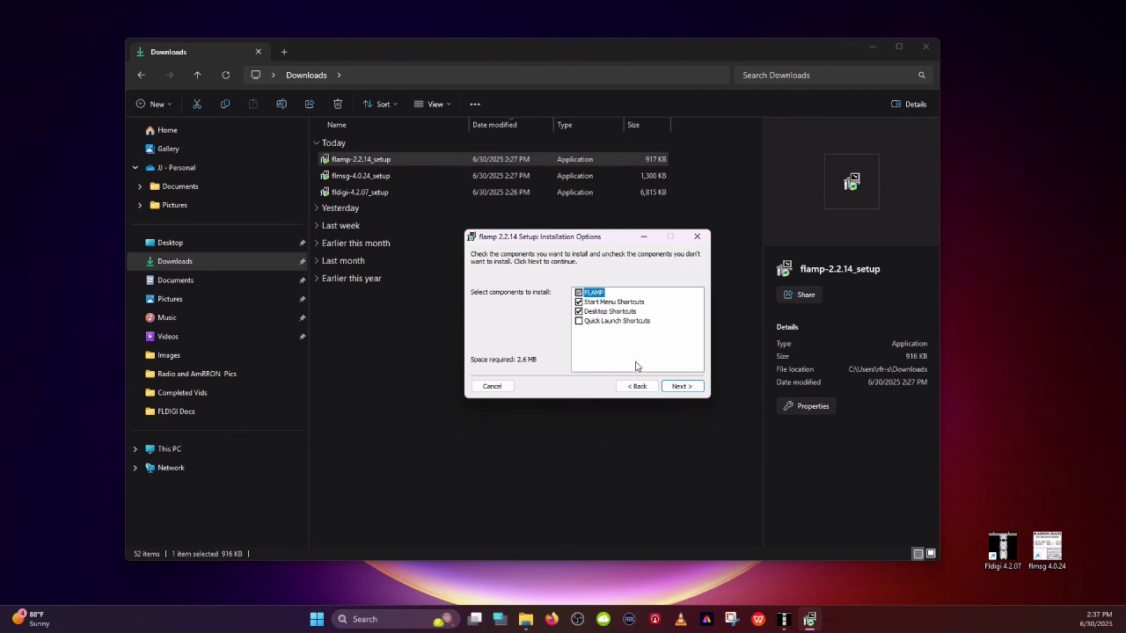
click(683, 387)
click(683, 387)
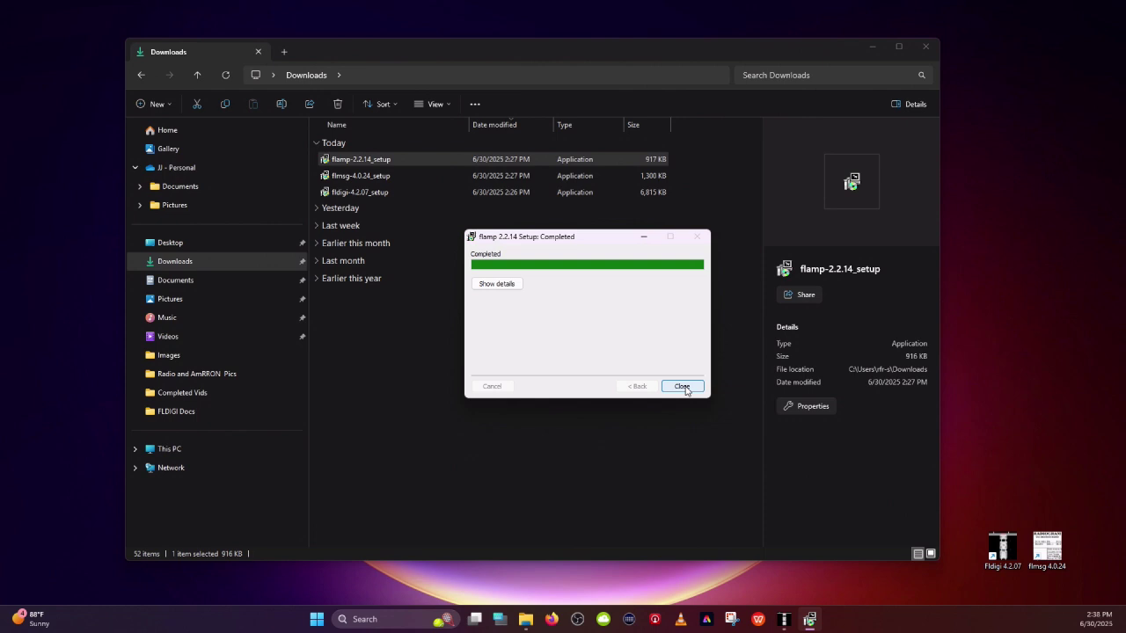
click(686, 388)
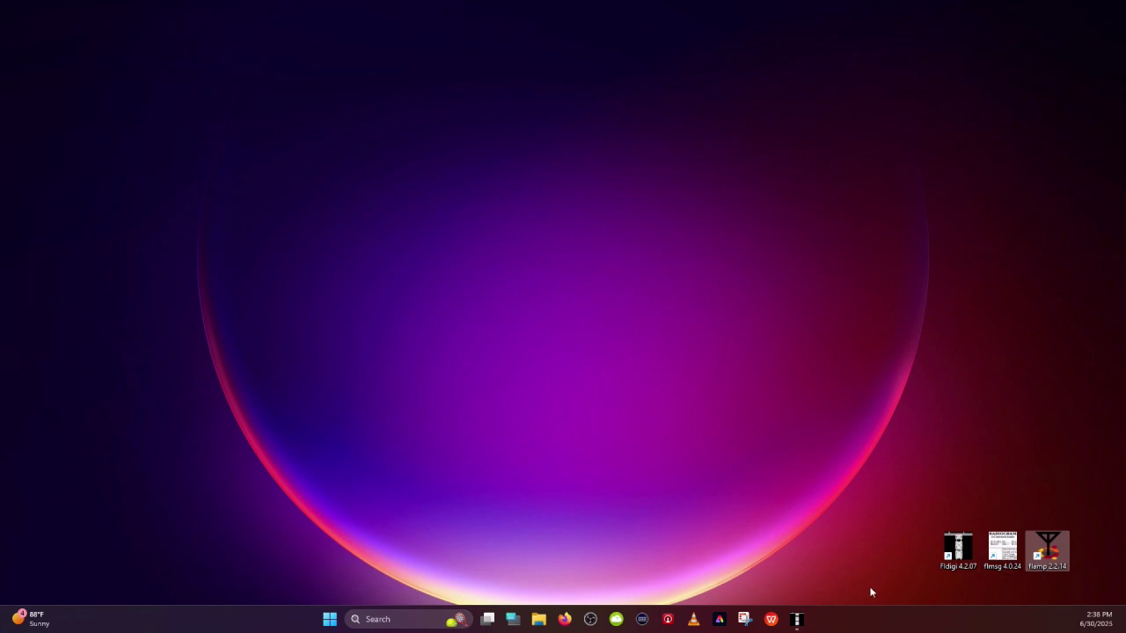
Switch to Fldigi and open the NBEMS interface settings under Misc in the configuration dialog
click(797, 619)
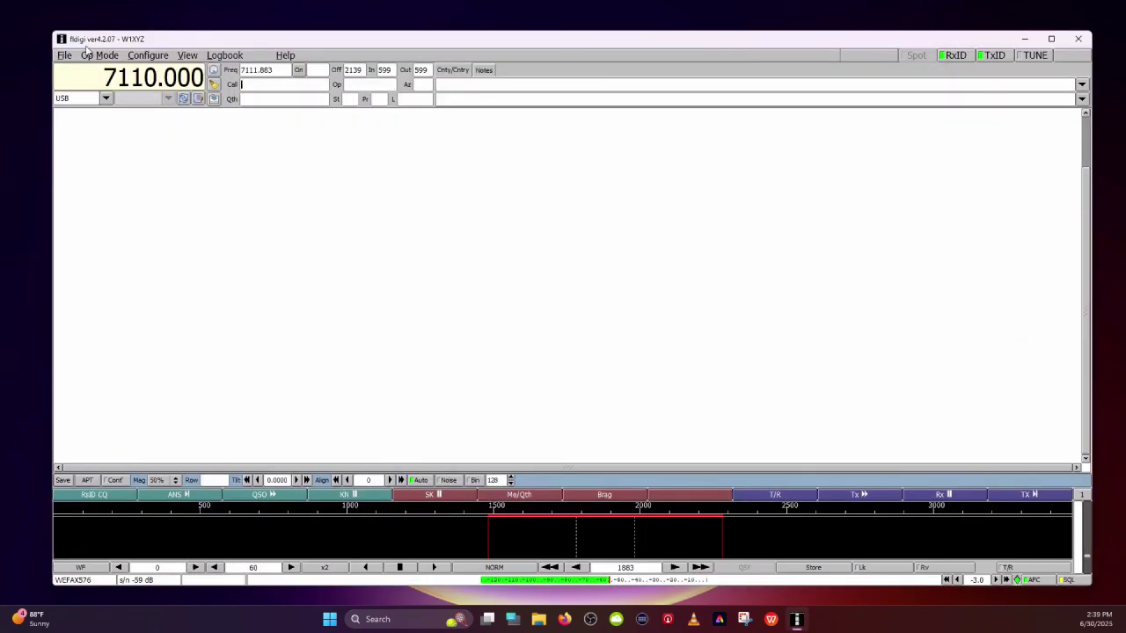
click(147, 57)
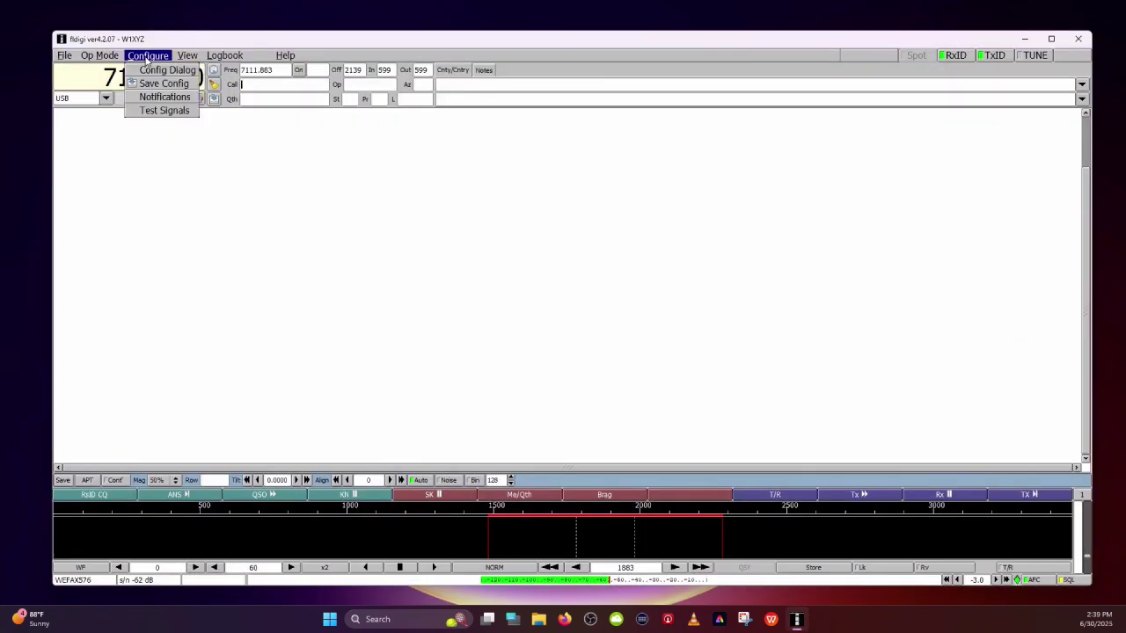
click(148, 70)
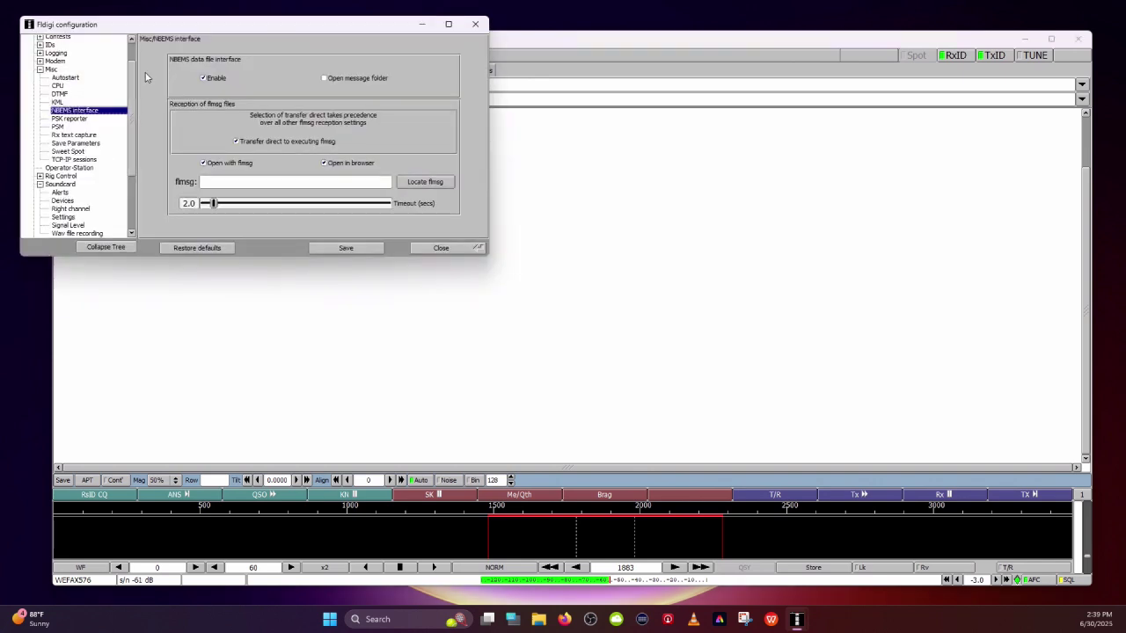
click(39, 69)
click(40, 69)
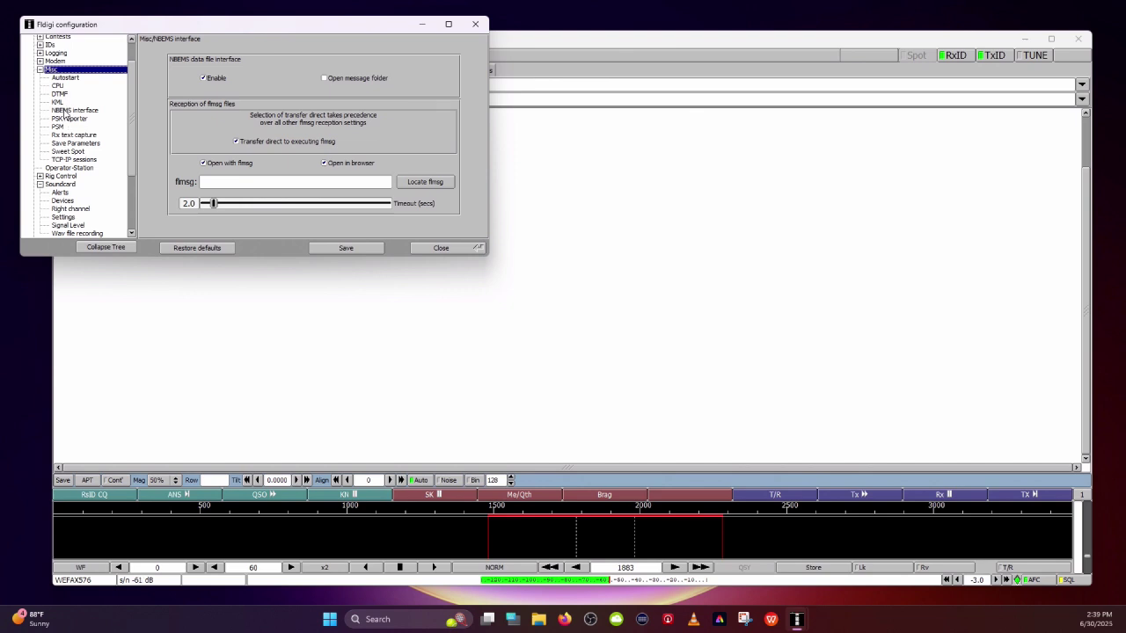
click(65, 112)
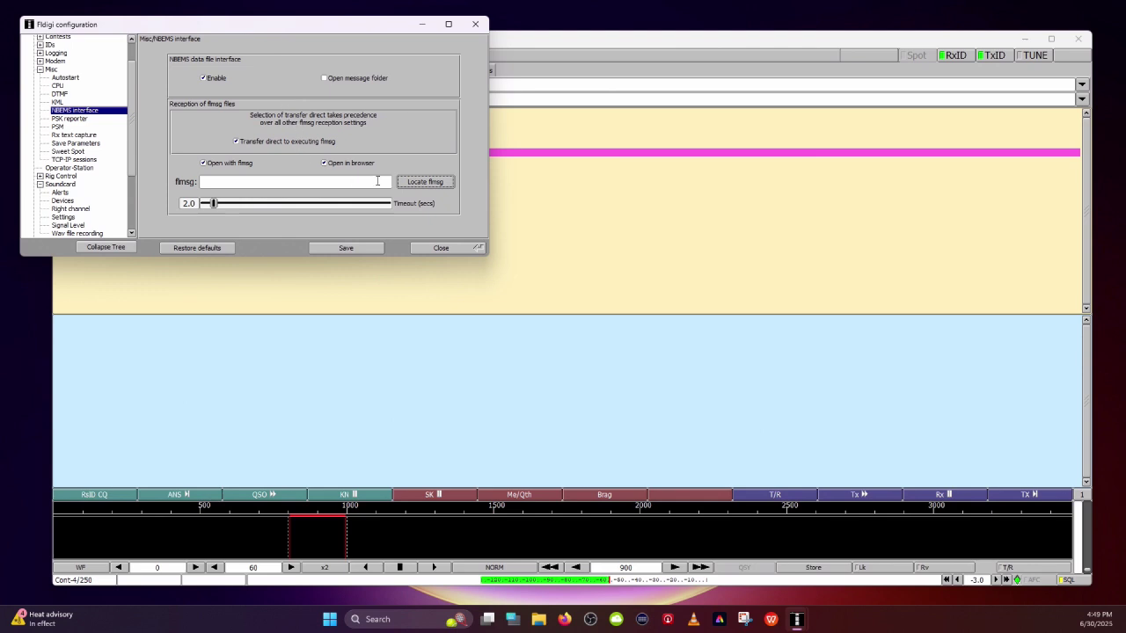
Locate the flmsg executable for the NBEMS interface by choosing flmsg in C:\Program Files (x86)\flmsg-4.0.24
click(431, 183)
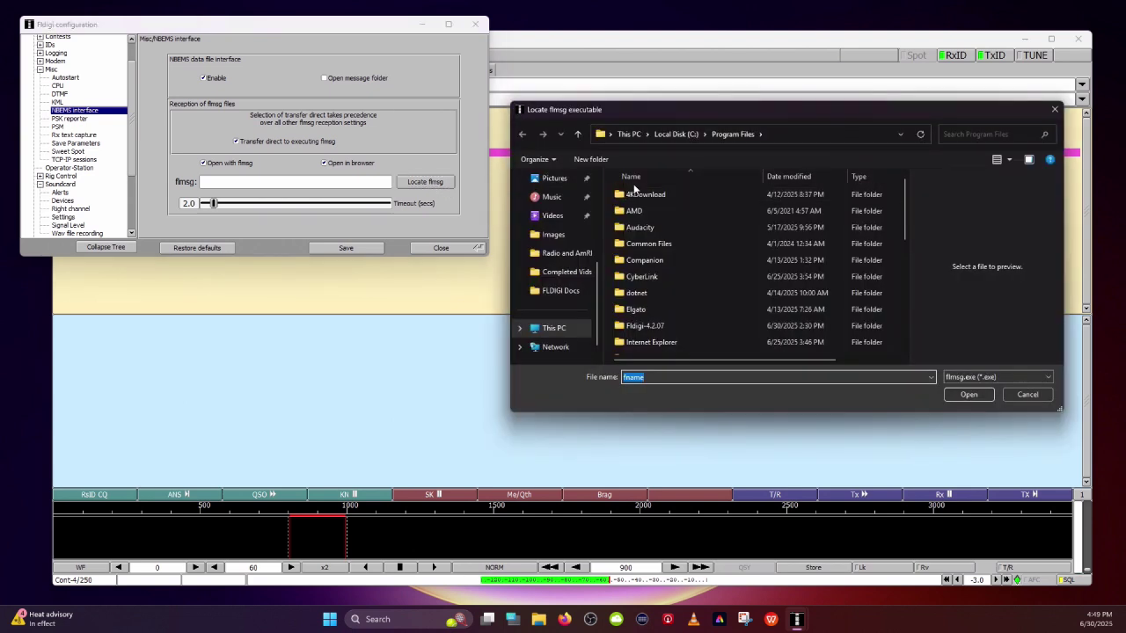
click(676, 135)
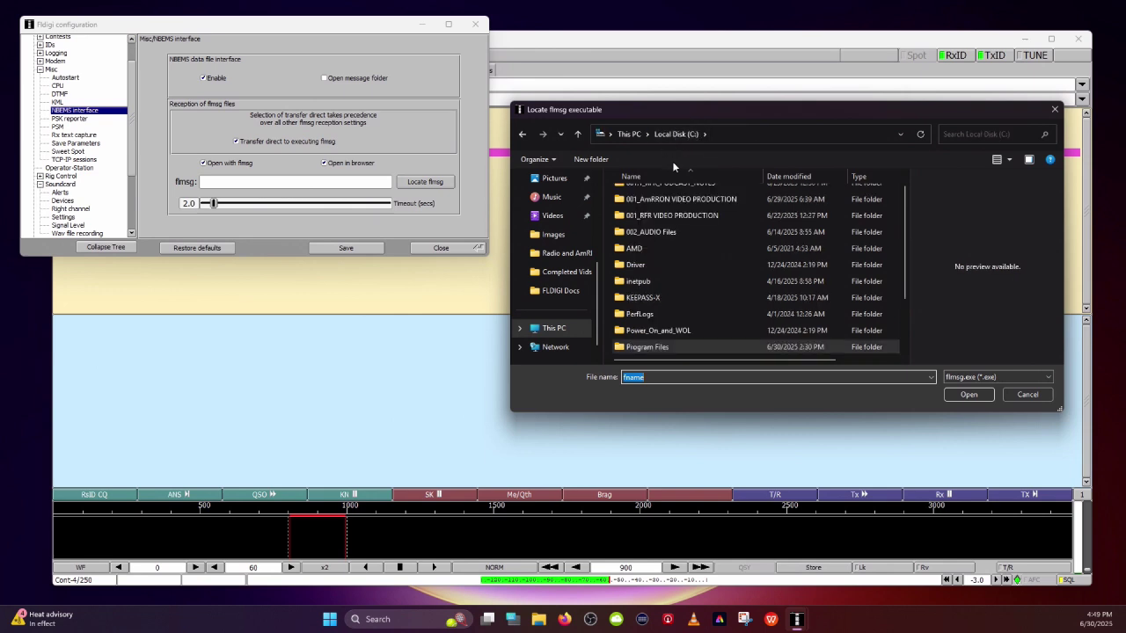
scroll(649, 249, down, 1)
scroll(650, 249, down, 1)
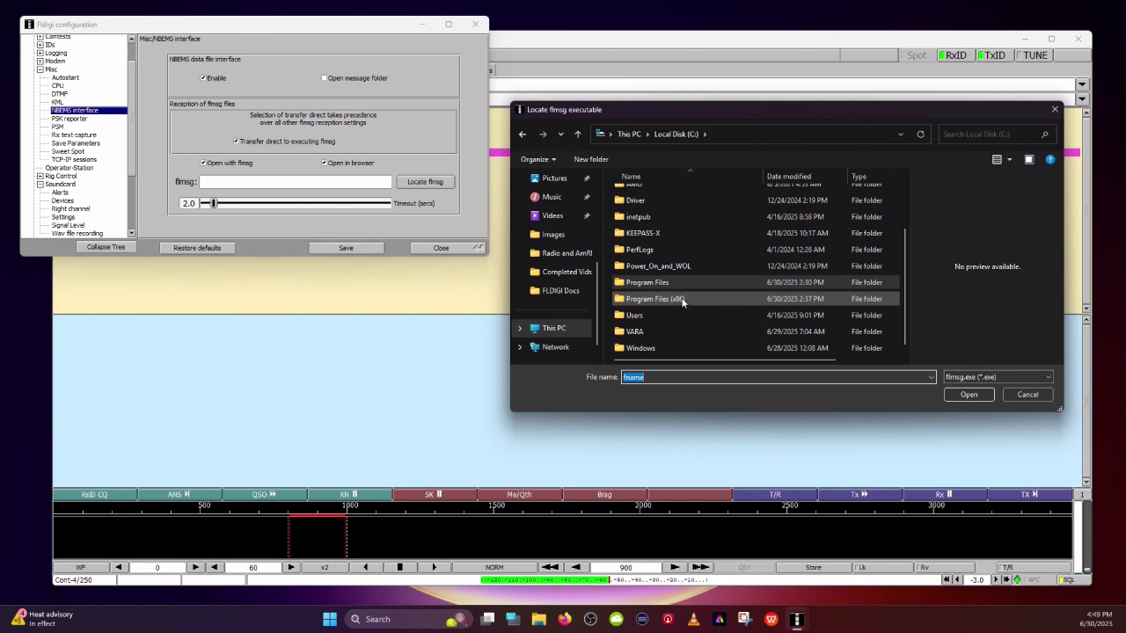
double_click(662, 300)
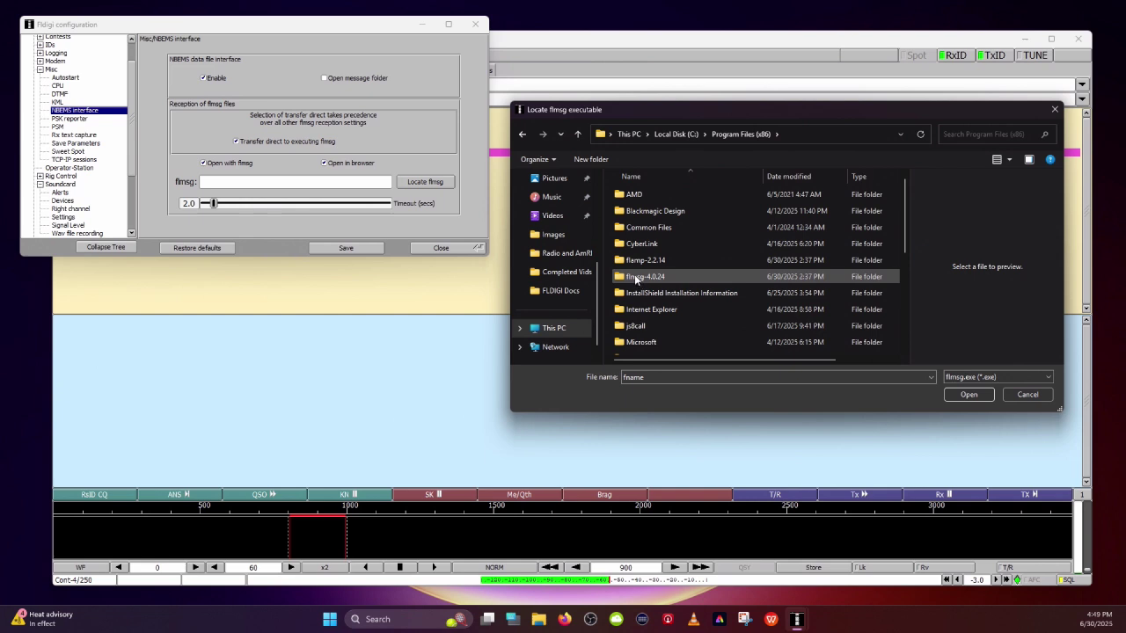
double_click(635, 278)
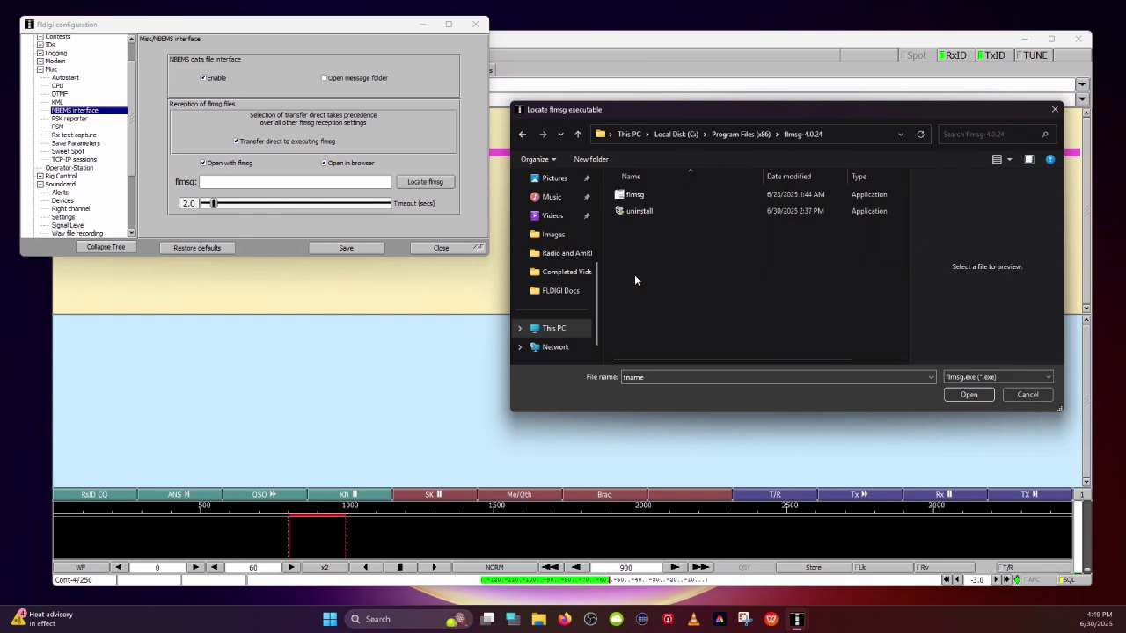
double_click(637, 196)
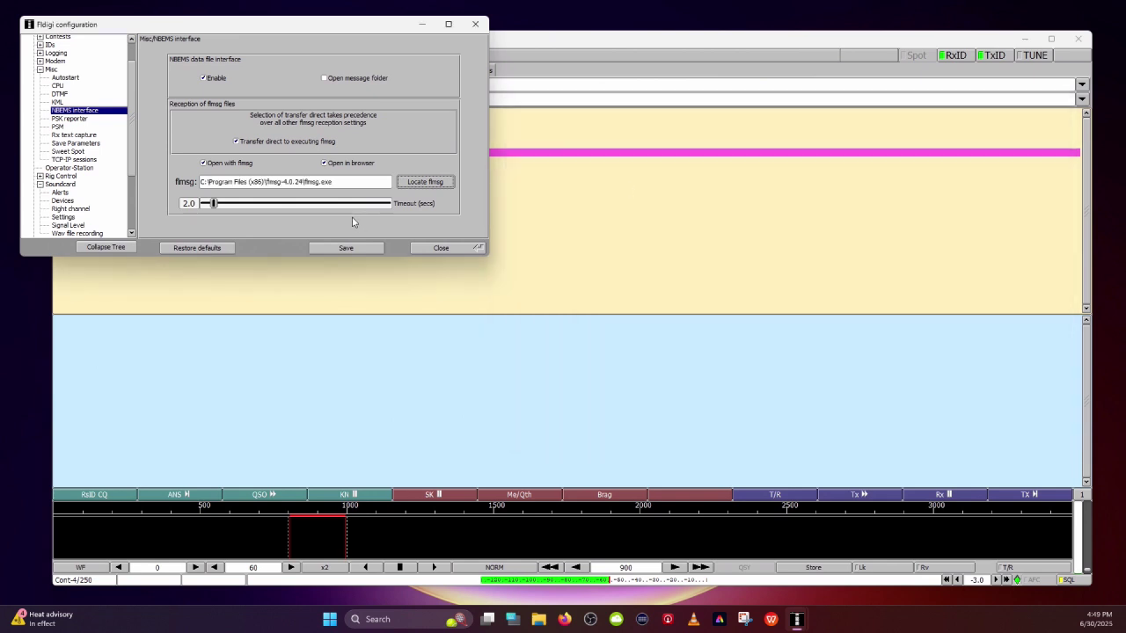
drag(334, 183, 201, 185)
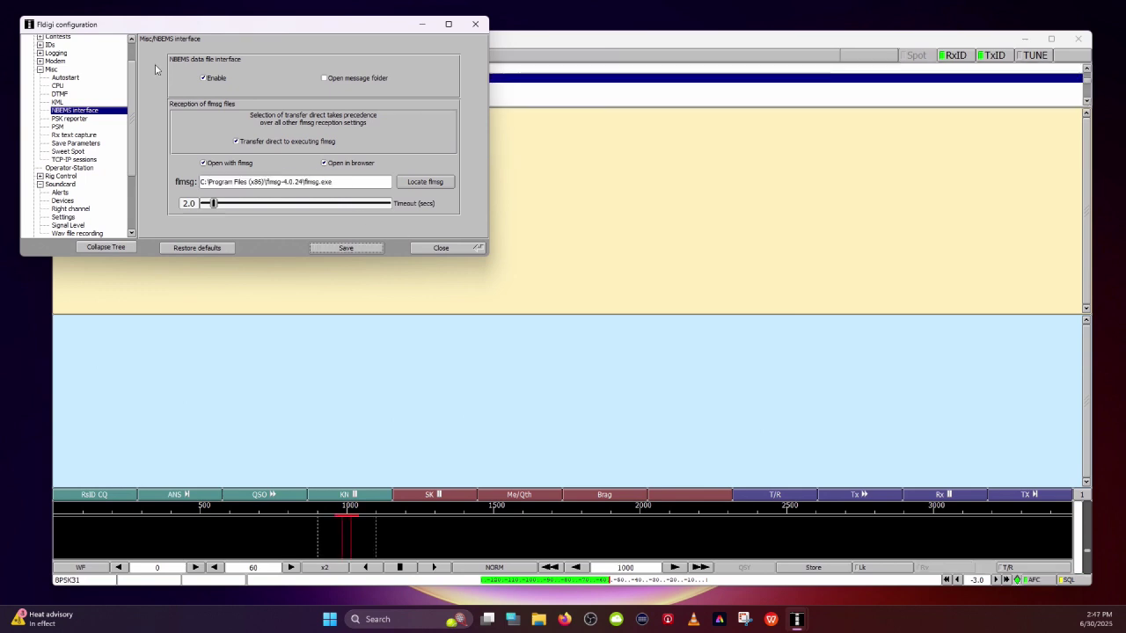
Review the Sweet Spot frequencies and the start option for new modems under Misc, save the configuration and close the dialog
click(67, 153)
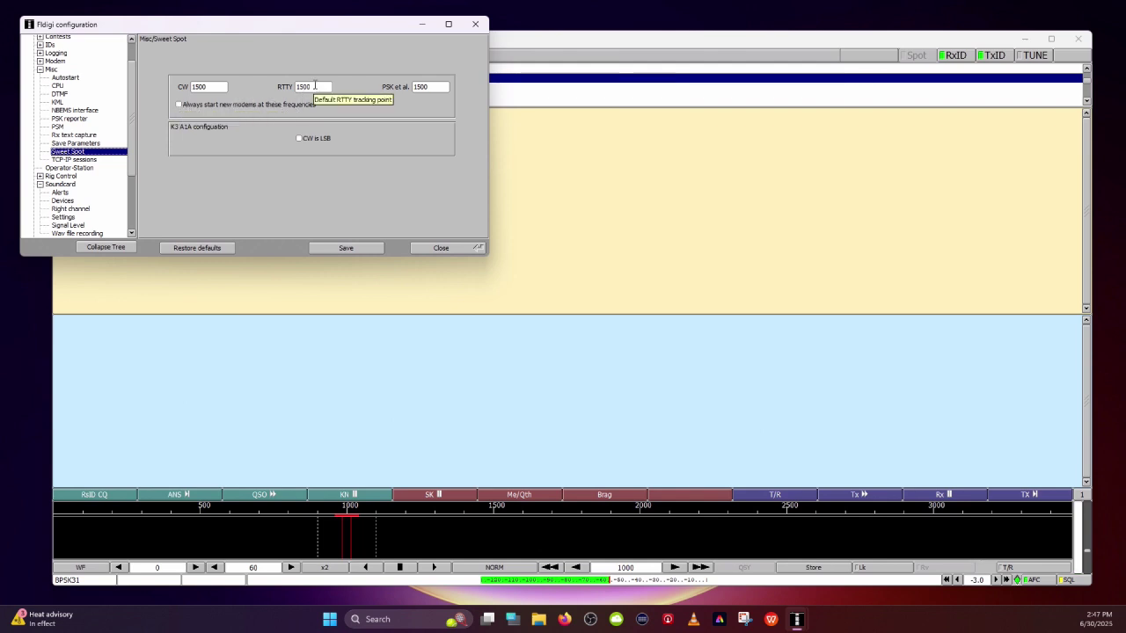
mouse_move(315, 85)
mouse_down()
mouse_move(300, 85)
mouse_move(316, 86)
mouse_up()
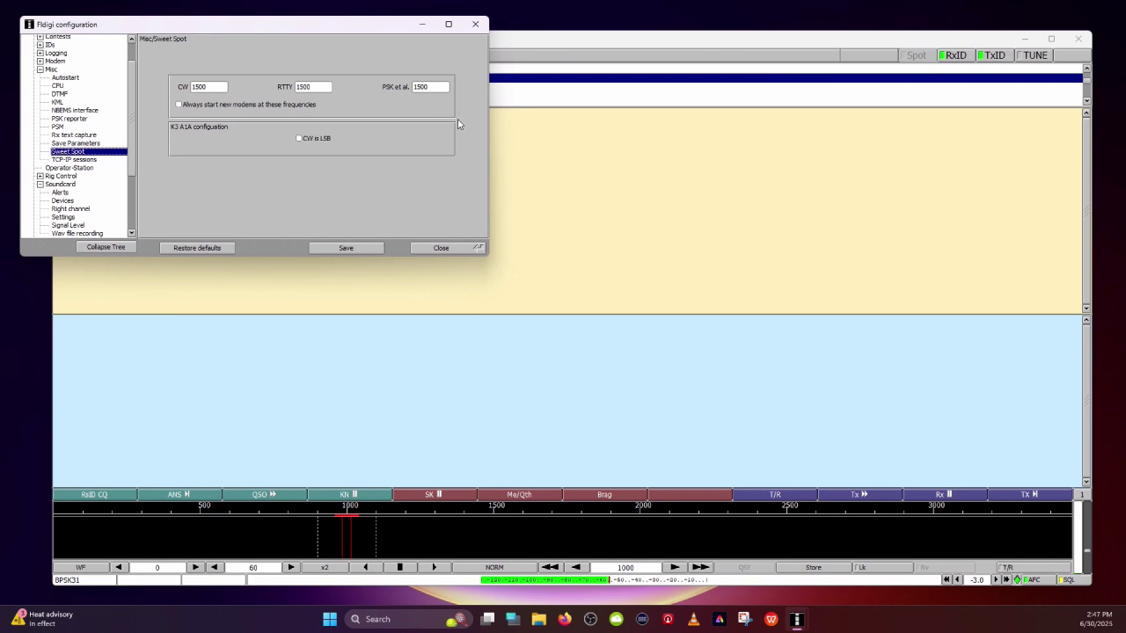
click(178, 105)
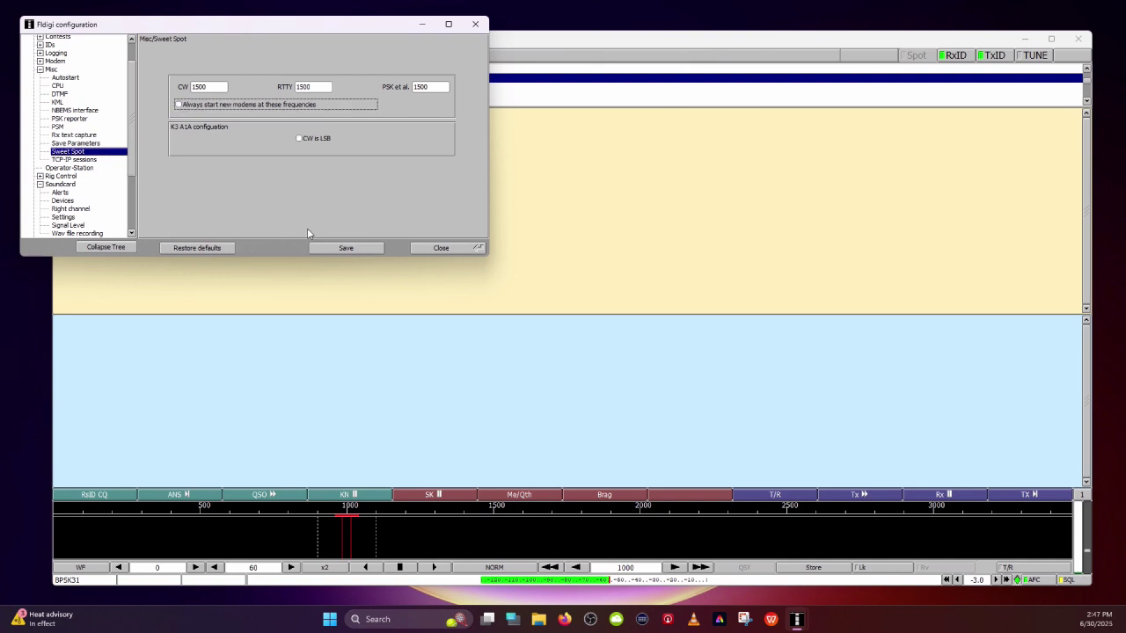
click(333, 248)
click(447, 249)
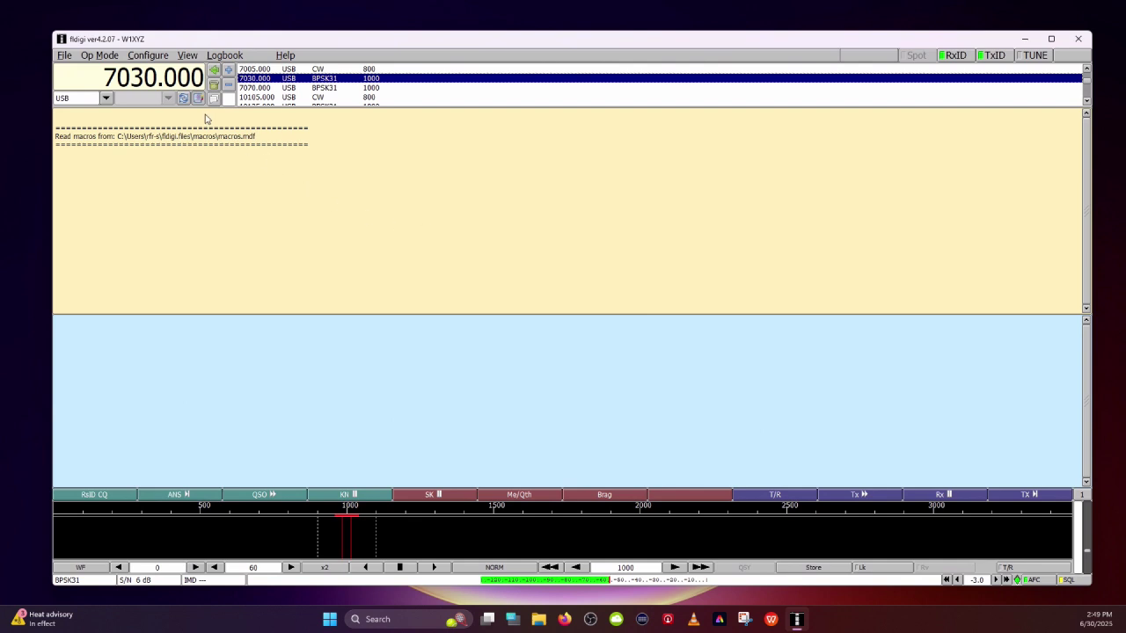
Open the frequency list, browse its entries and load the 3580.000 USB BPSK31 preset
click(200, 99)
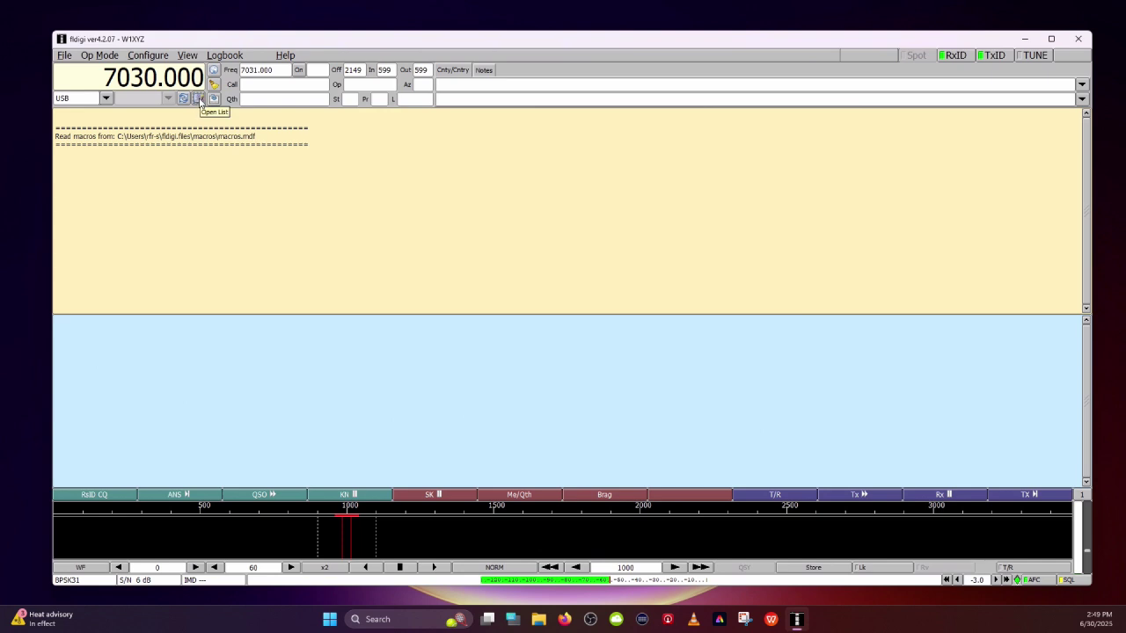
click(200, 98)
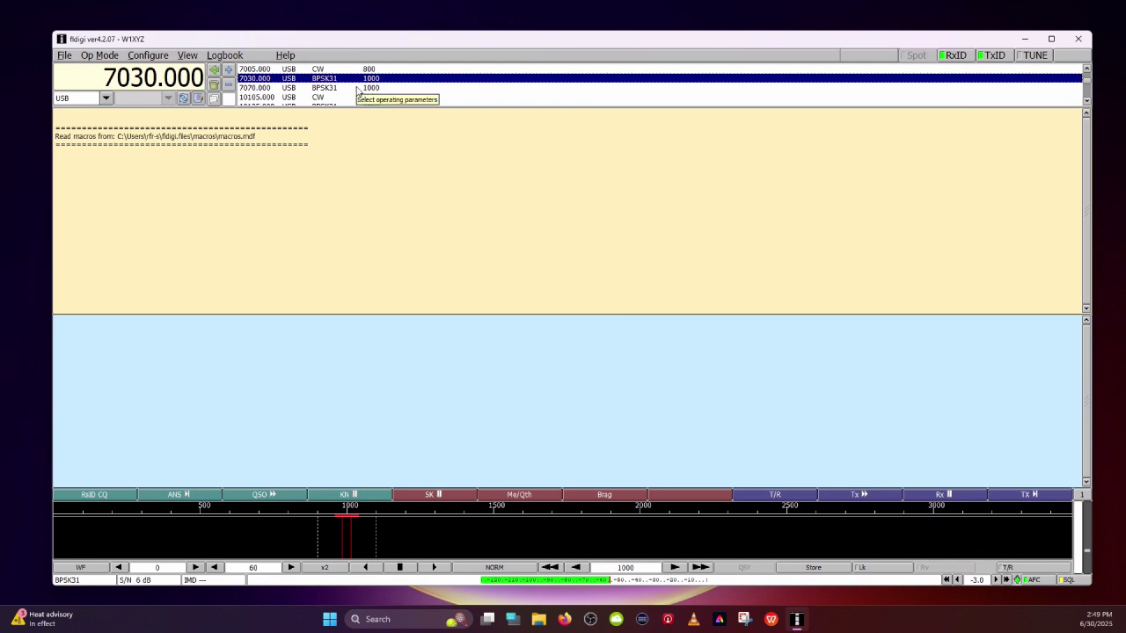
scroll(358, 88, down, 1)
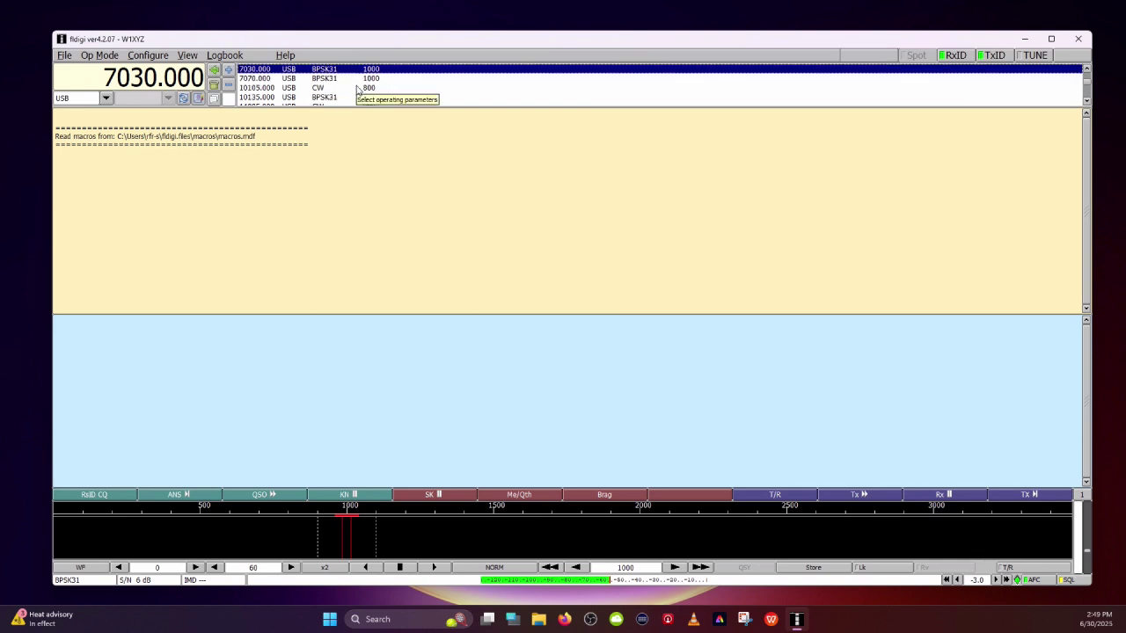
scroll(358, 89, down, 6)
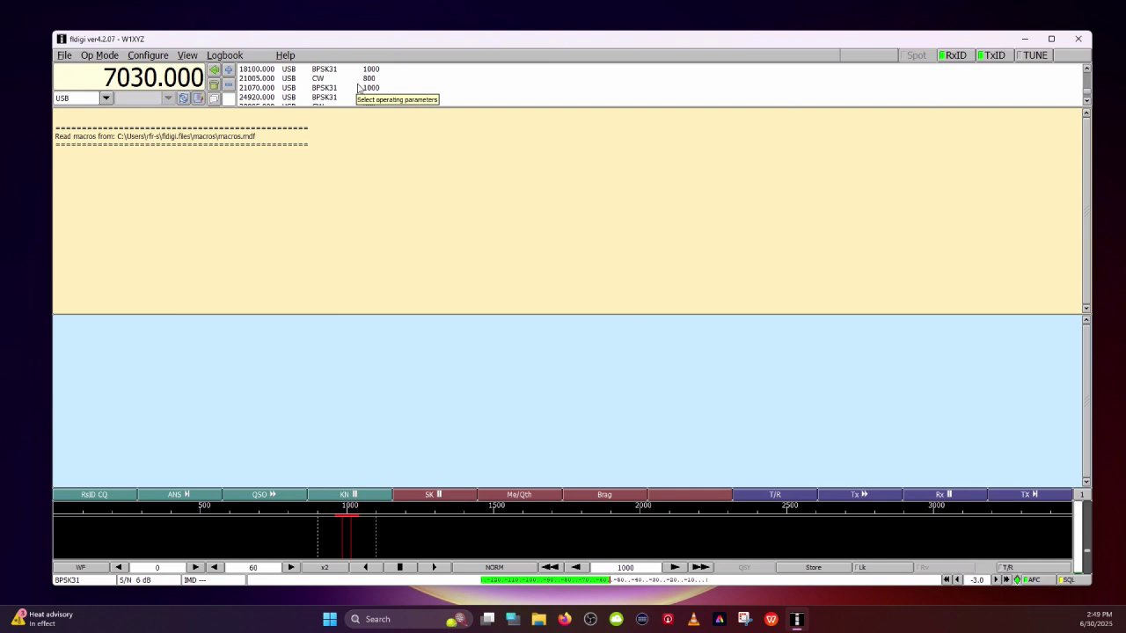
scroll(358, 89, up, 3)
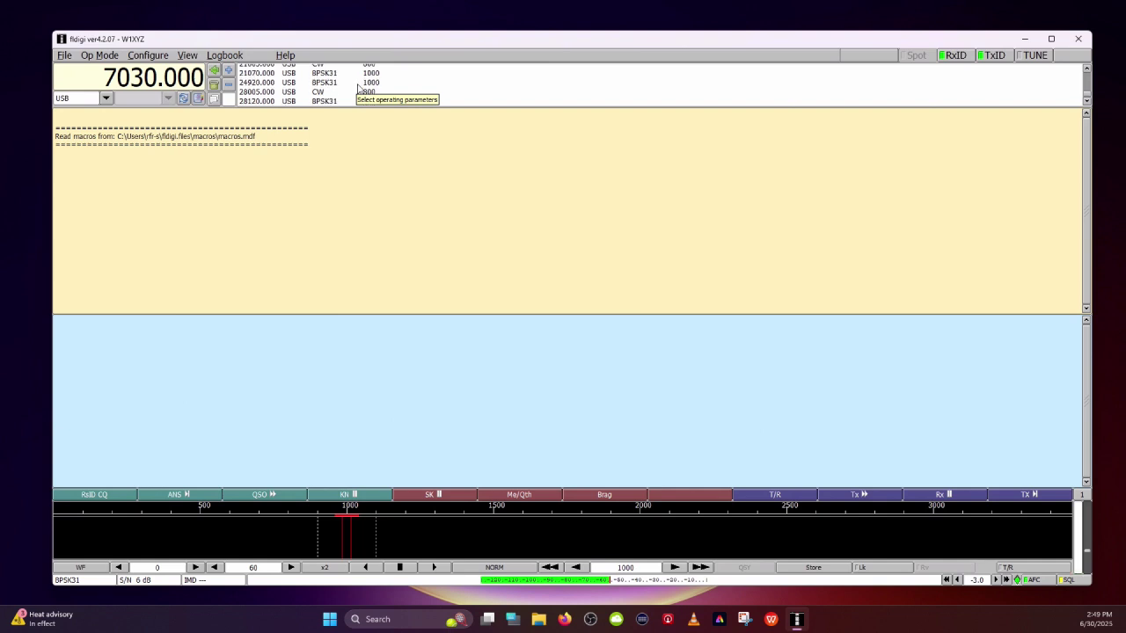
scroll(358, 89, up, 4)
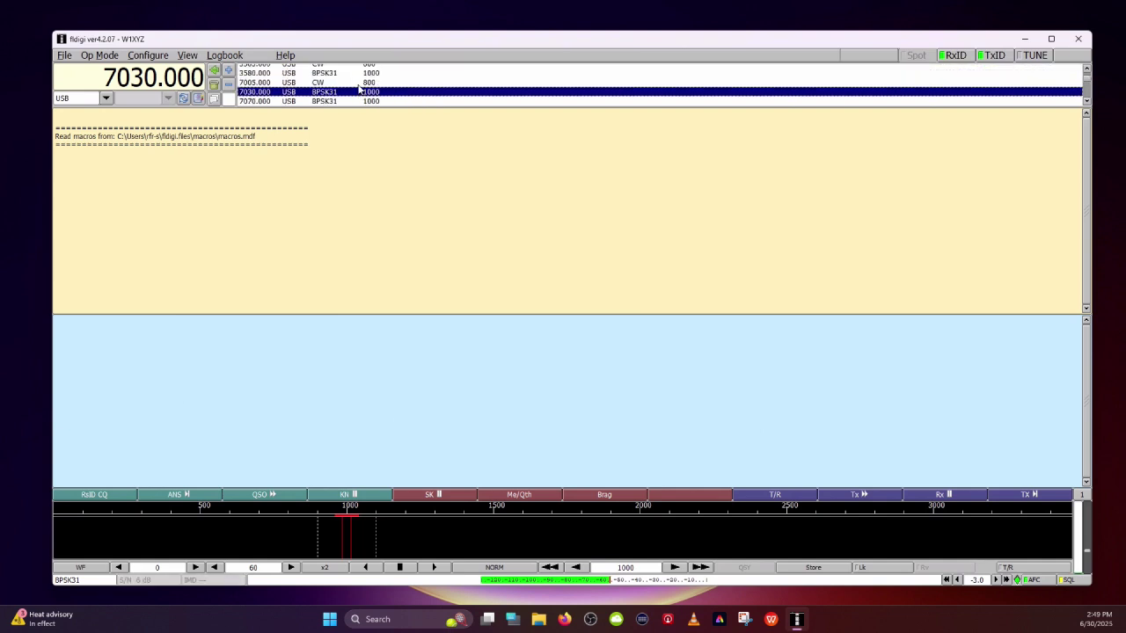
scroll(361, 88, up, 1)
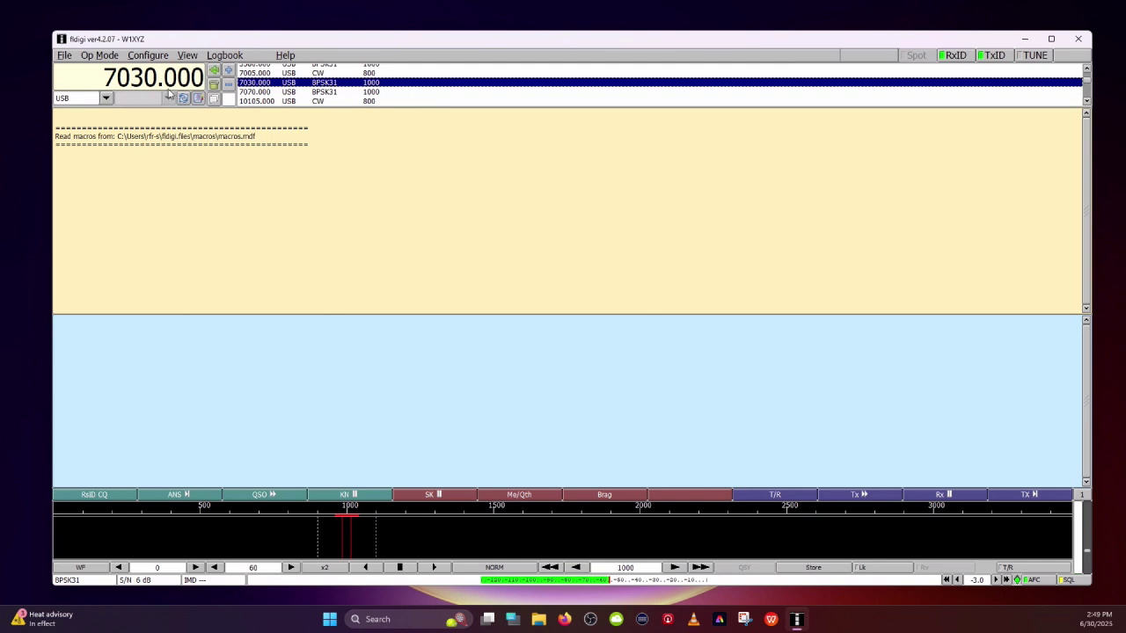
scroll(284, 97, up, 2)
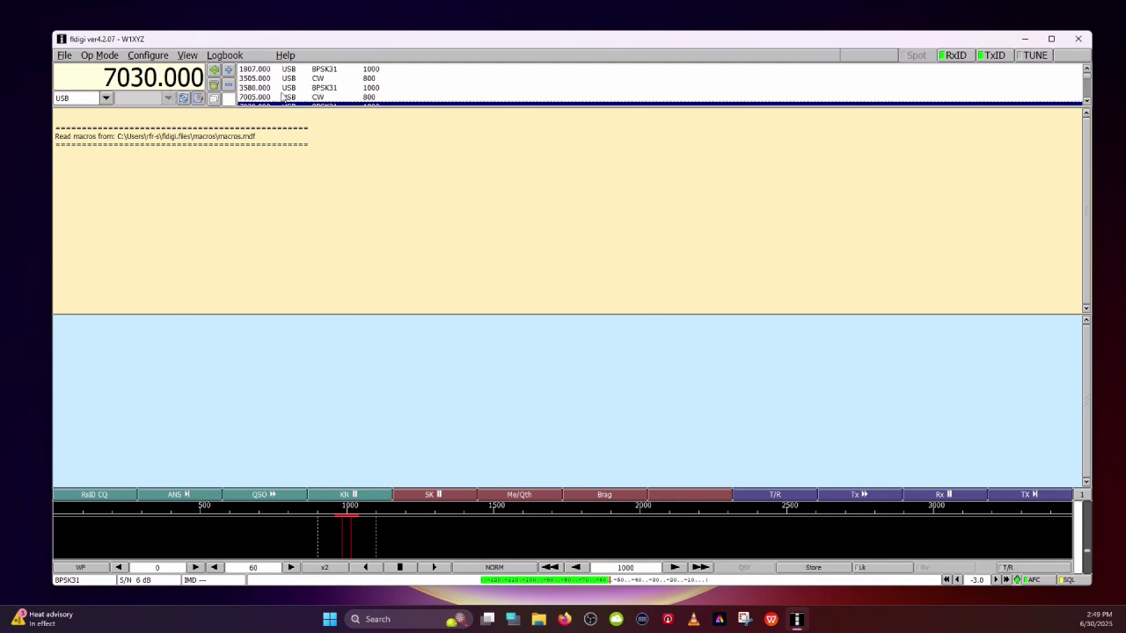
click(255, 82)
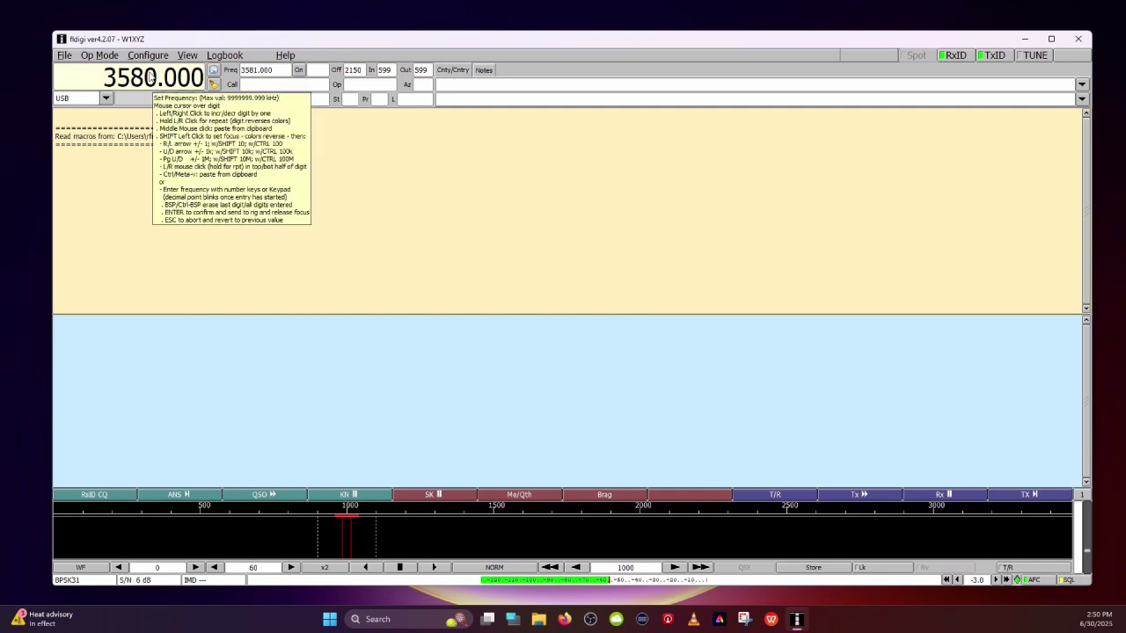
Raise the kilohertz digit of the frequency display to set the frequency to 3588.000
click(149, 76)
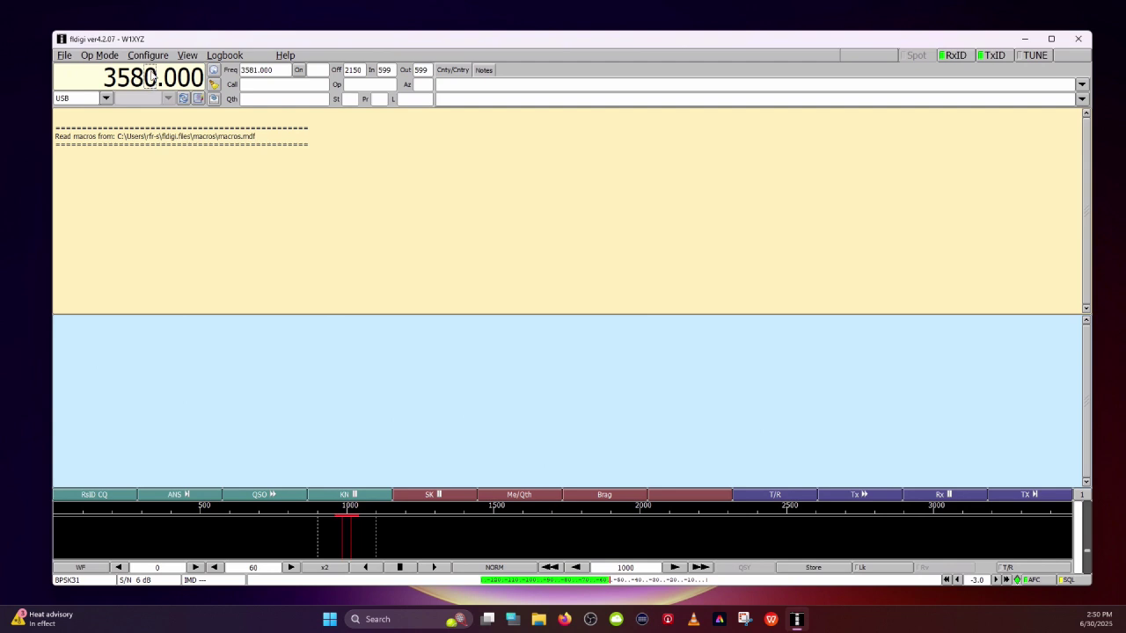
click(150, 77)
click(151, 83)
scroll(150, 77, up, 7)
scroll(149, 76, up, 2)
Set the operating mode to the Contestia mode Cont4-250
click(84, 583)
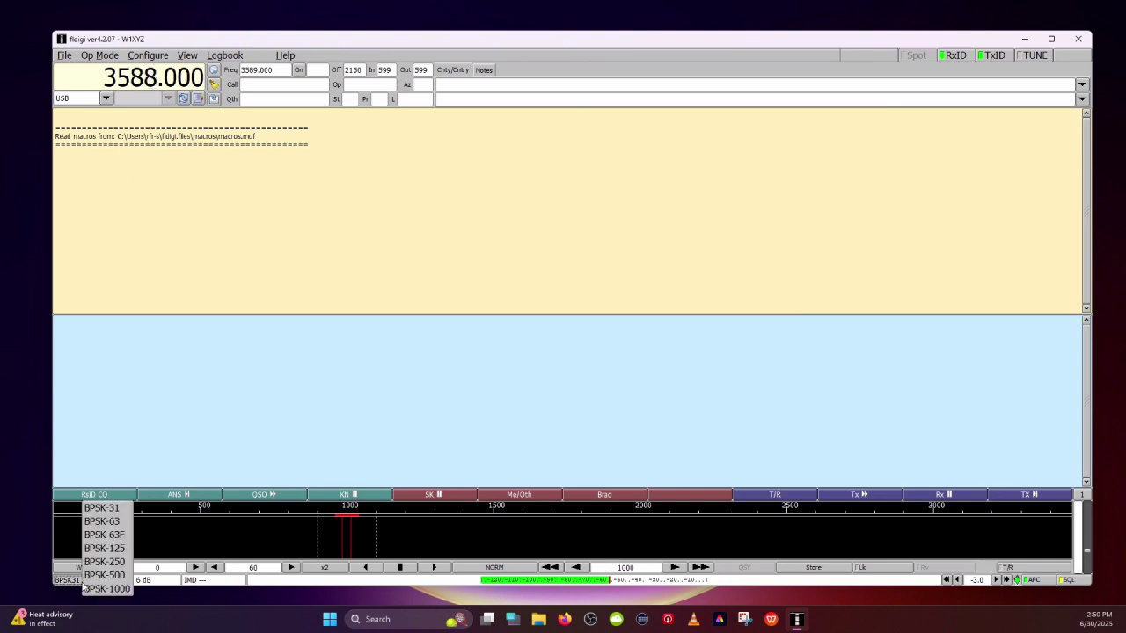
click(70, 582)
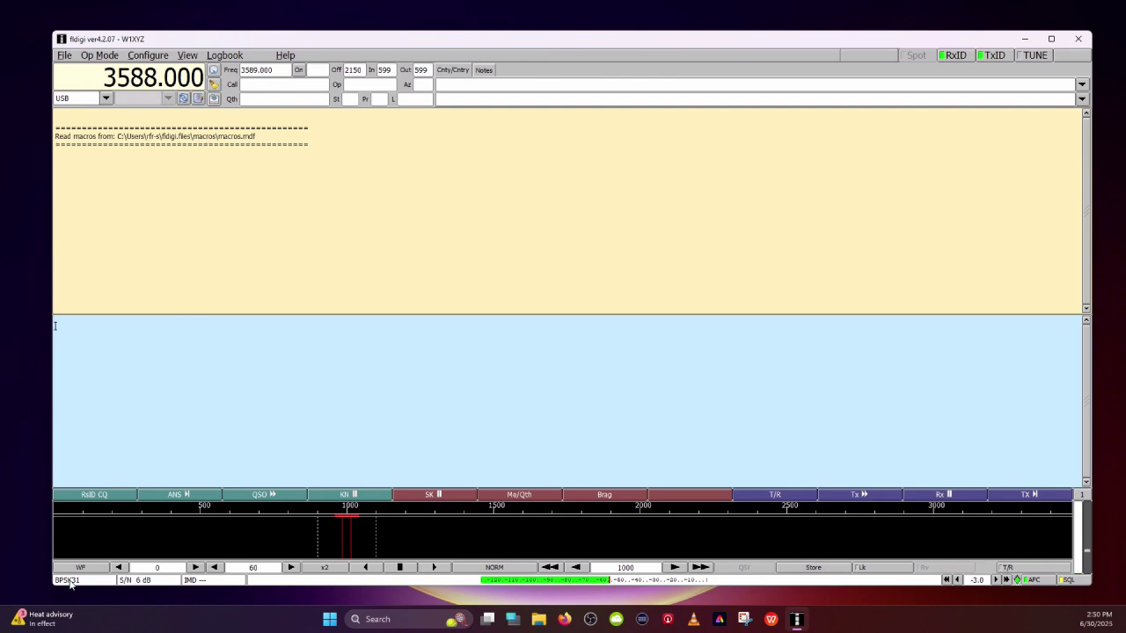
click(100, 56)
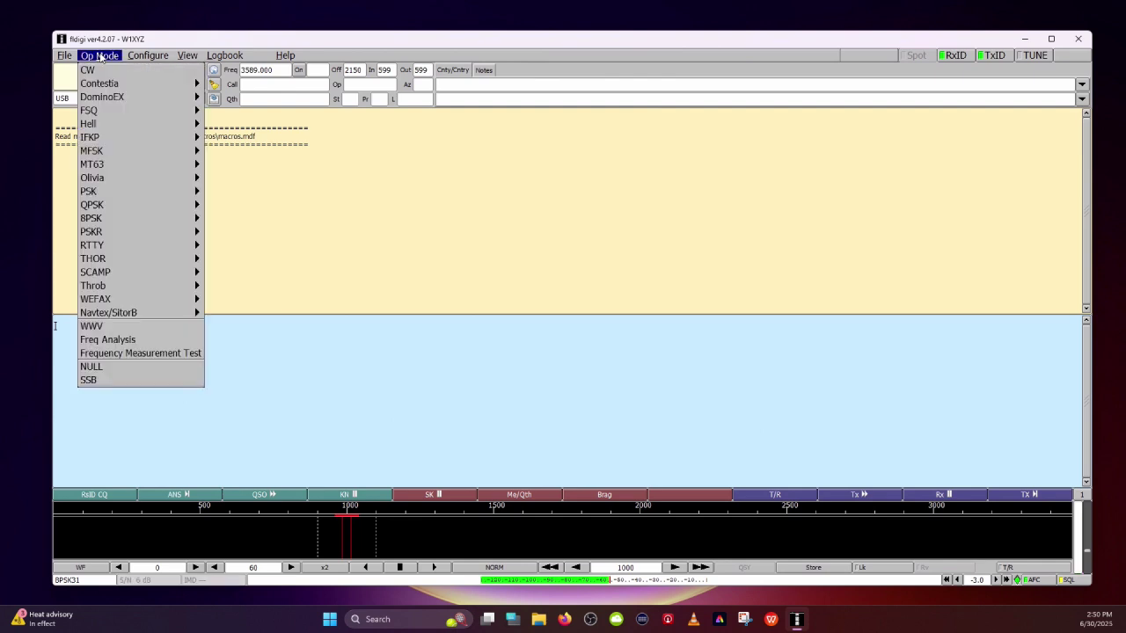
mouse_move(111, 85)
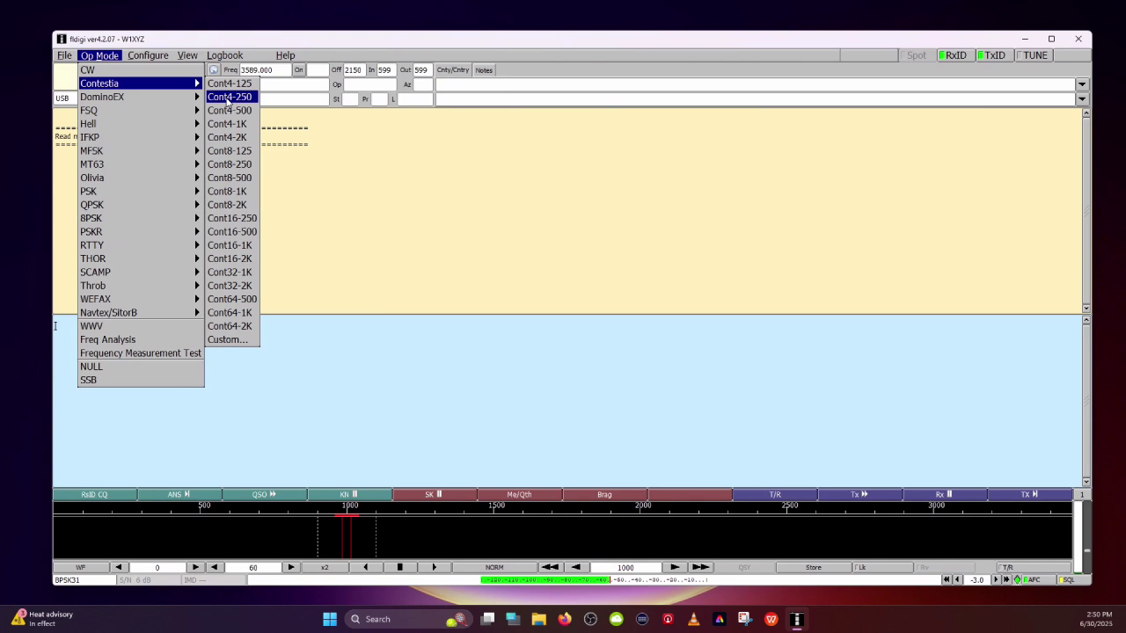
click(229, 99)
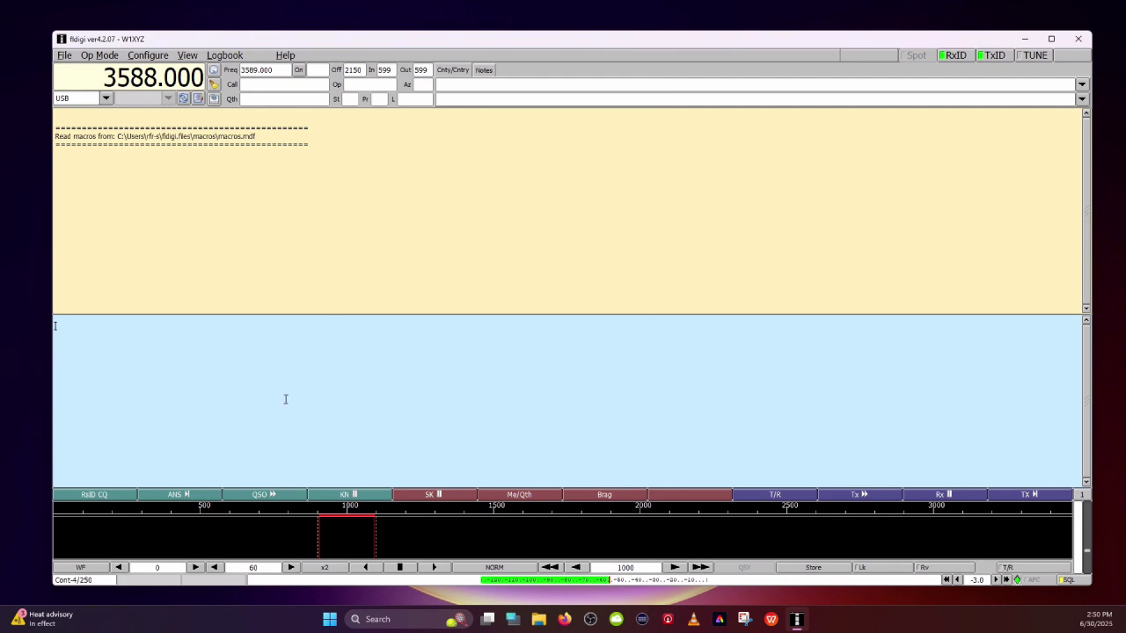
Centre the waterfall marker at 900, trying the fine and coarse frequency steps in both directions
click(319, 540)
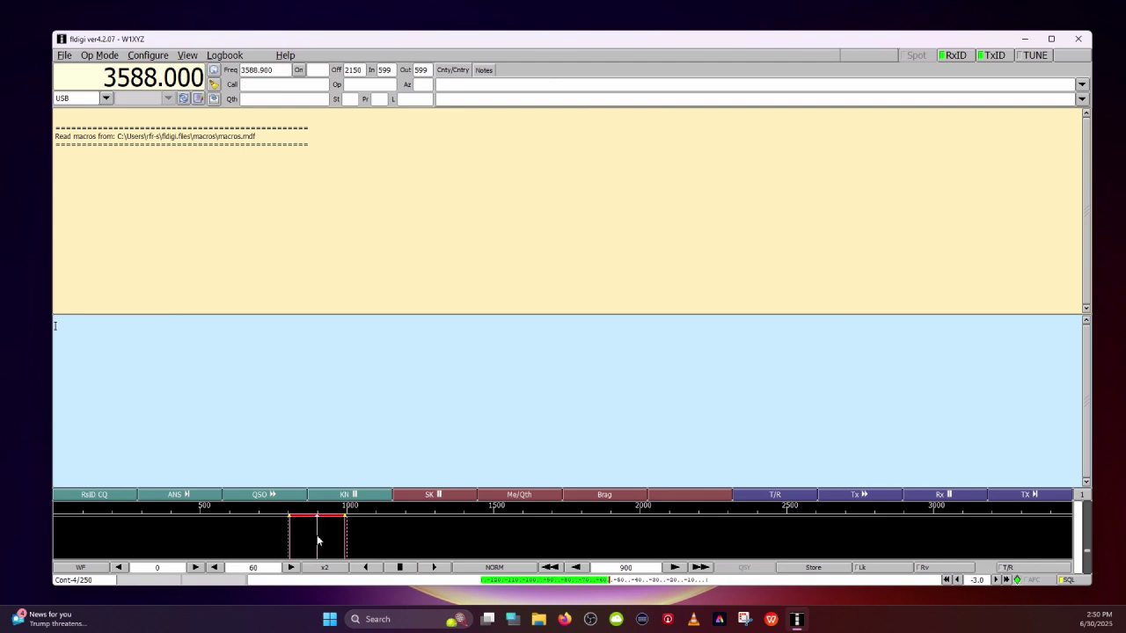
click(314, 531)
click(323, 529)
click(673, 568)
click(674, 567)
click(704, 568)
click(703, 569)
click(704, 569)
click(674, 569)
click(674, 568)
click(551, 569)
click(551, 569)
click(551, 568)
click(551, 568)
click(576, 568)
click(576, 568)
click(576, 569)
click(577, 568)
click(576, 568)
Lower and raise the squelch level beside the waterfall and select the decoded text in the receive pane
drag(1087, 554, 1089, 567)
drag(1089, 523, 1087, 510)
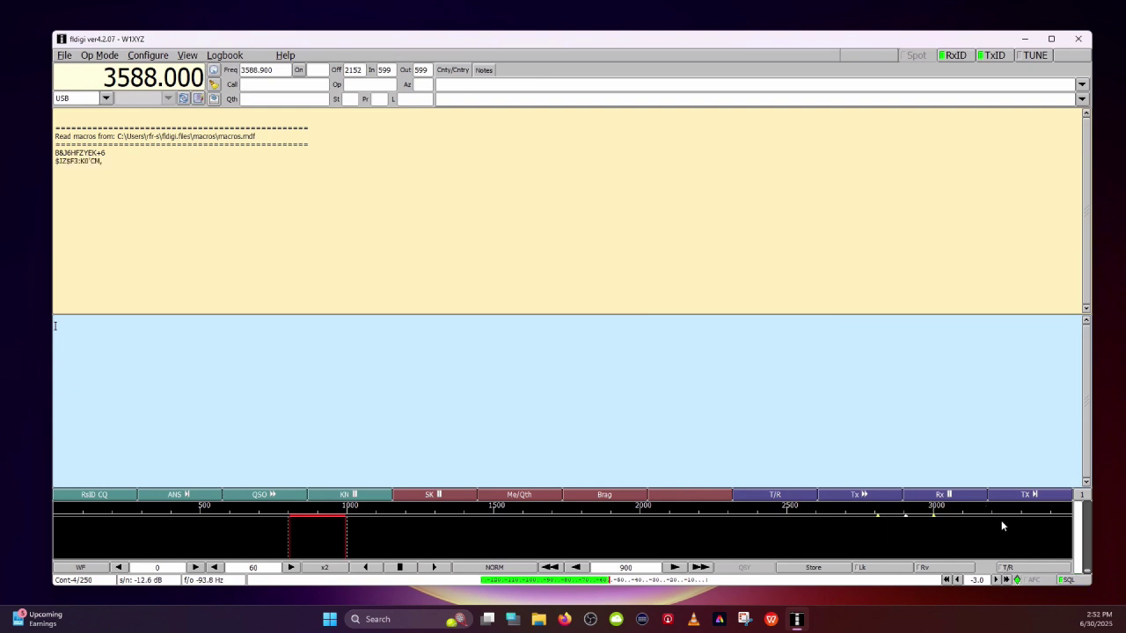
drag(116, 166, 26, 156)
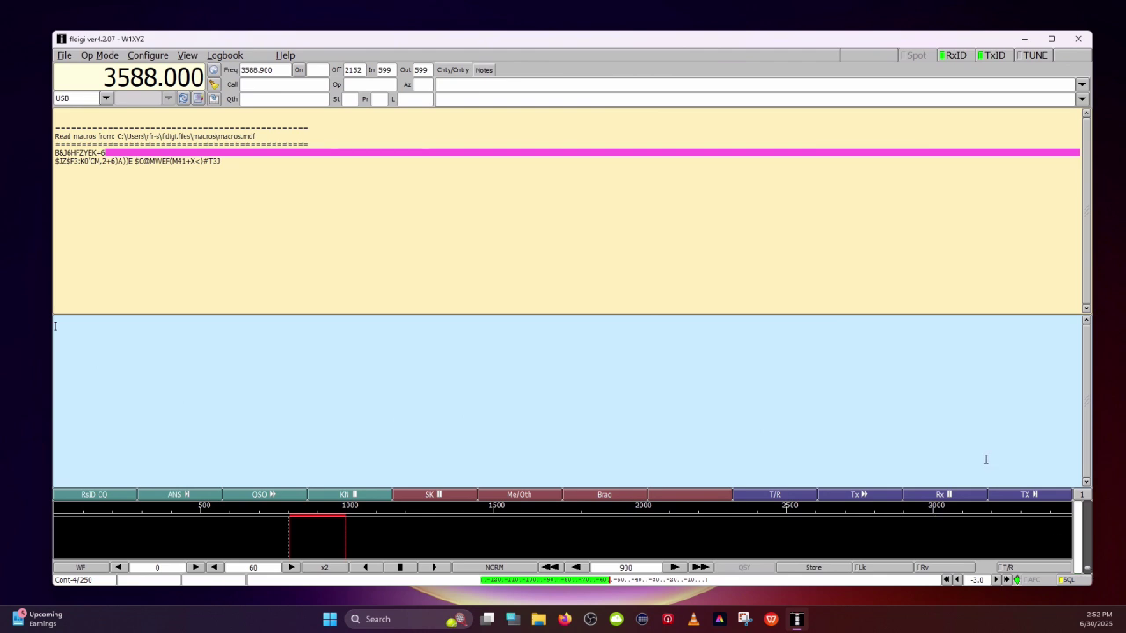
Add the current 3588.000 USB Cont-4/250 setup at 900 to the frequency list and save the configuration
click(200, 99)
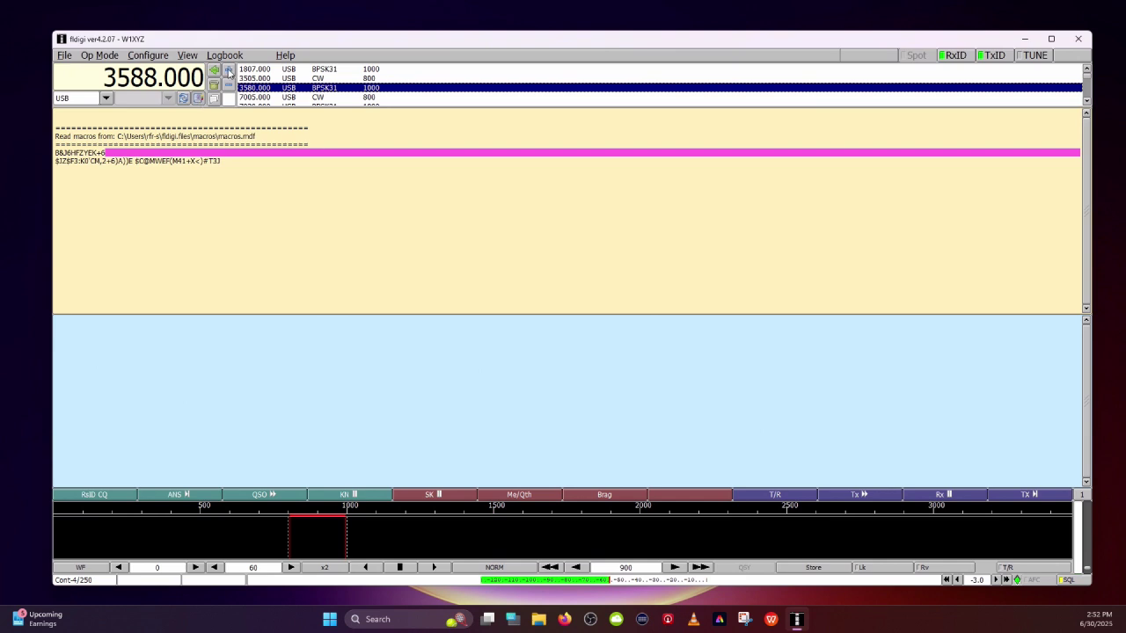
mouse_move(112, 79)
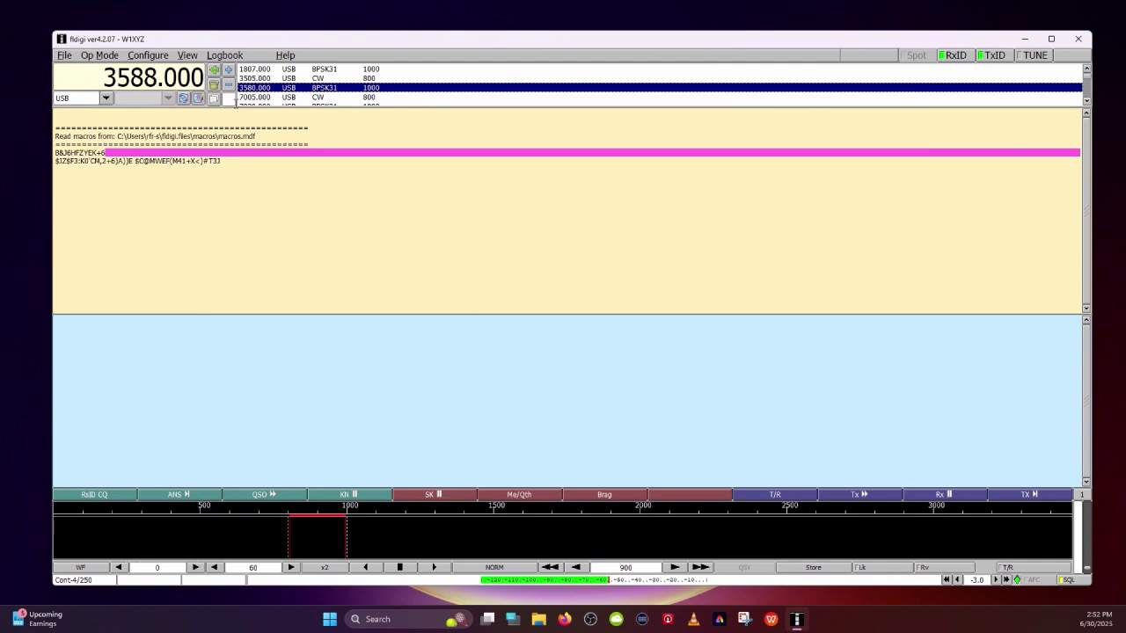
click(228, 70)
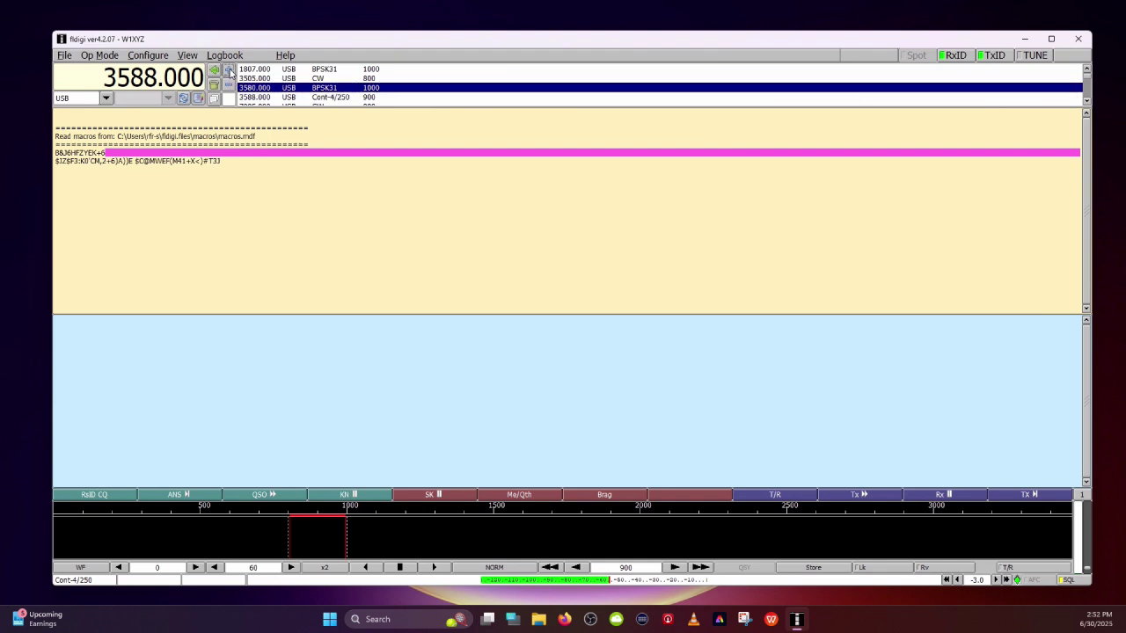
click(269, 98)
scroll(385, 101, down, 1)
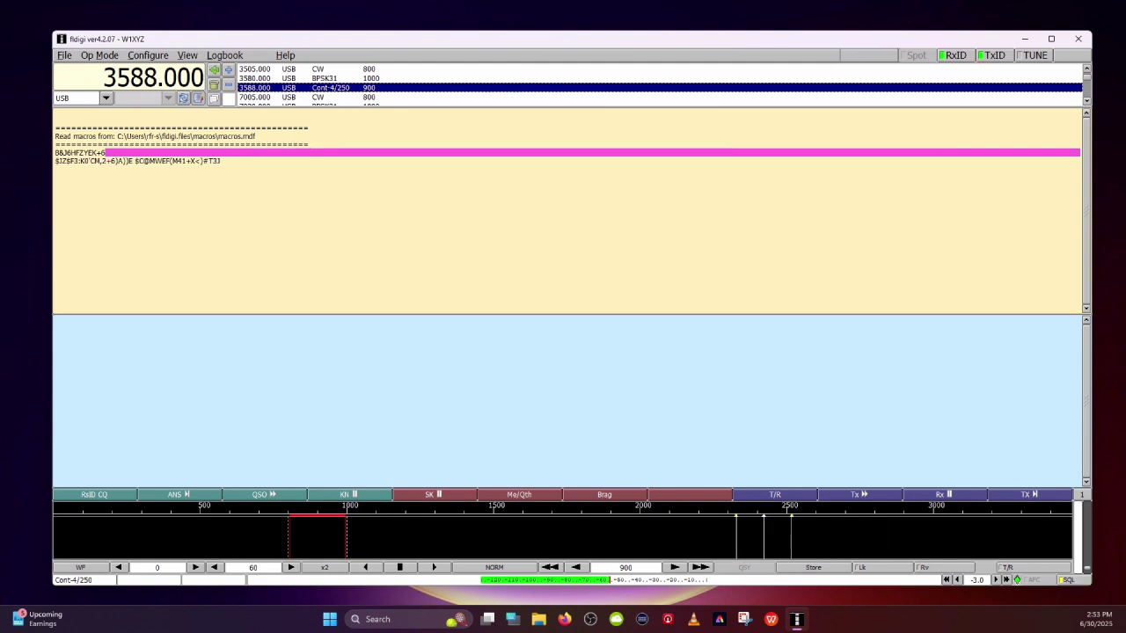
click(811, 570)
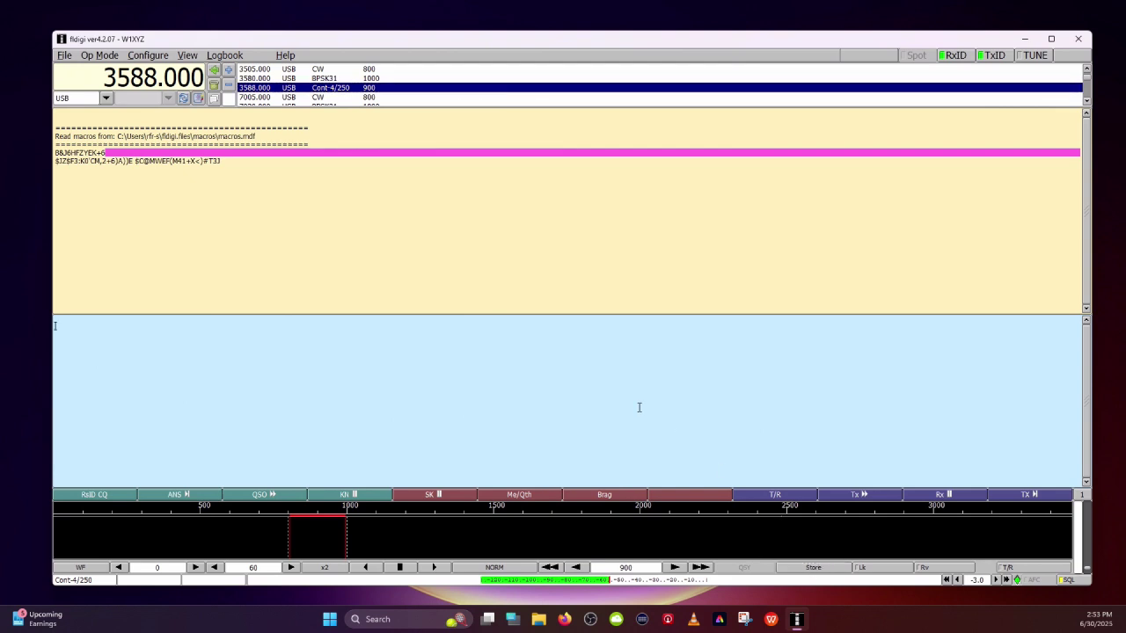
click(161, 58)
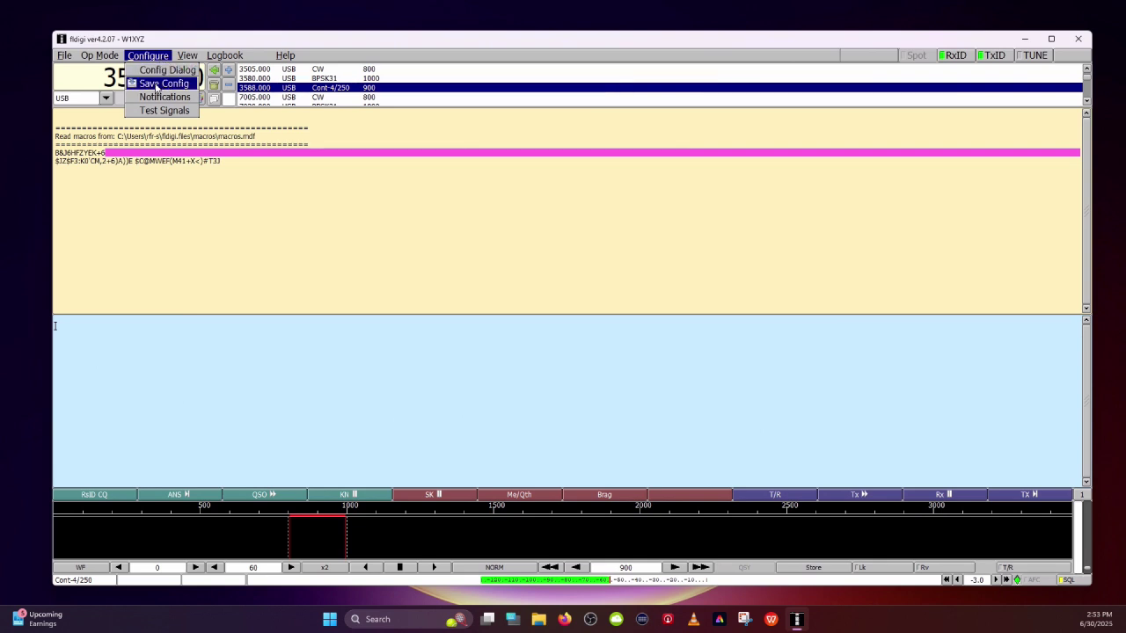
click(156, 83)
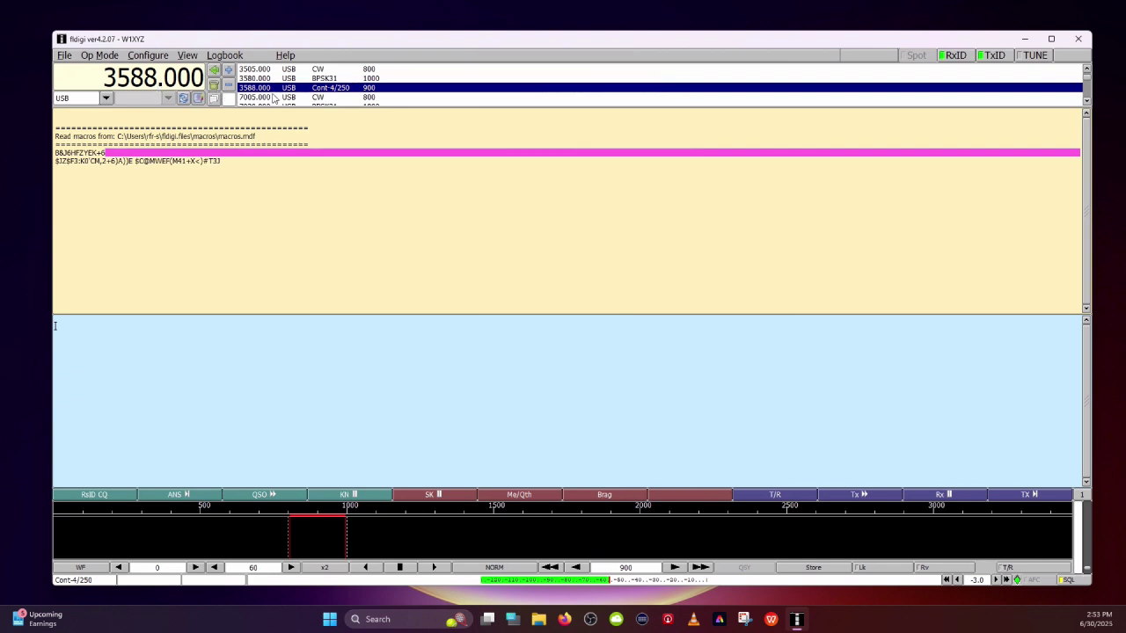
Load the 7070.000 USB BPSK31 preset from the frequency list
scroll(274, 97, down, 1)
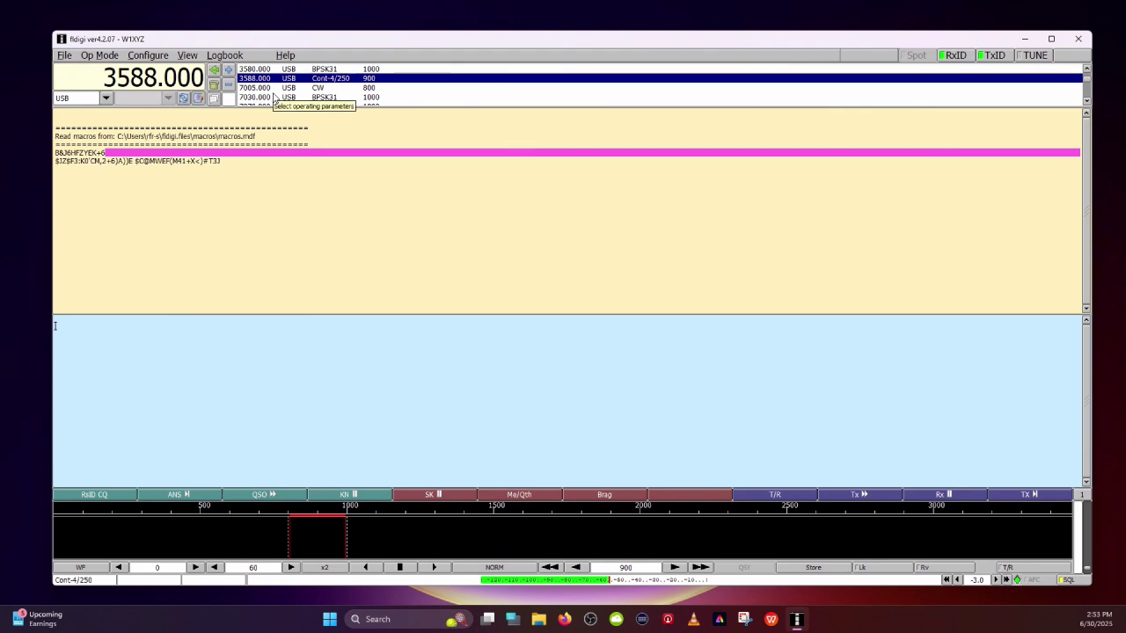
scroll(274, 96, down, 1)
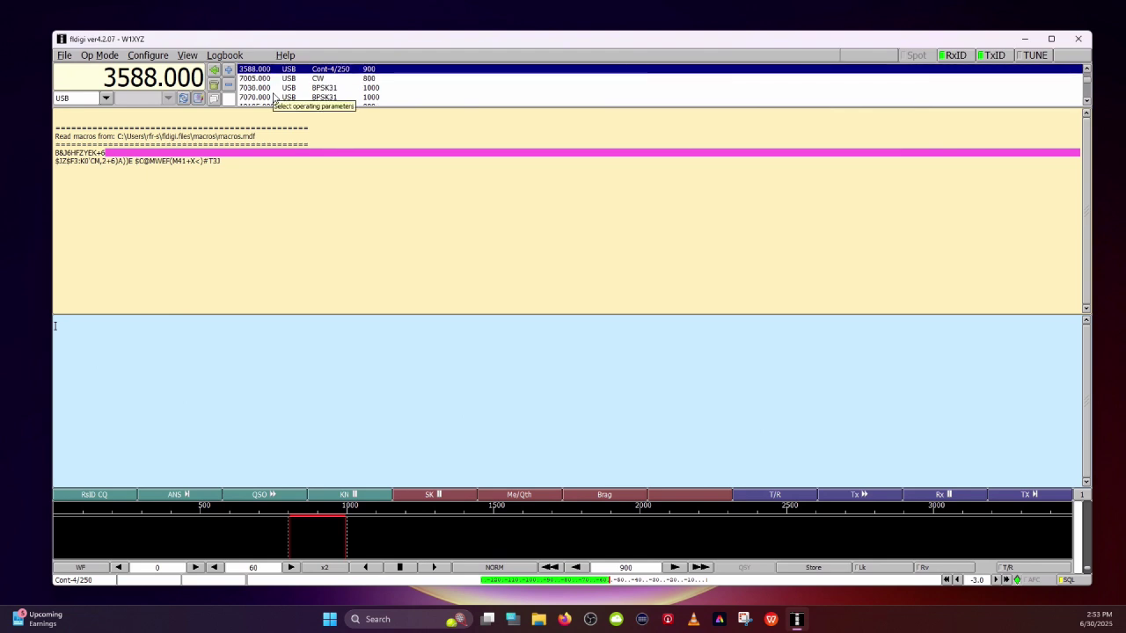
scroll(277, 96, down, 1)
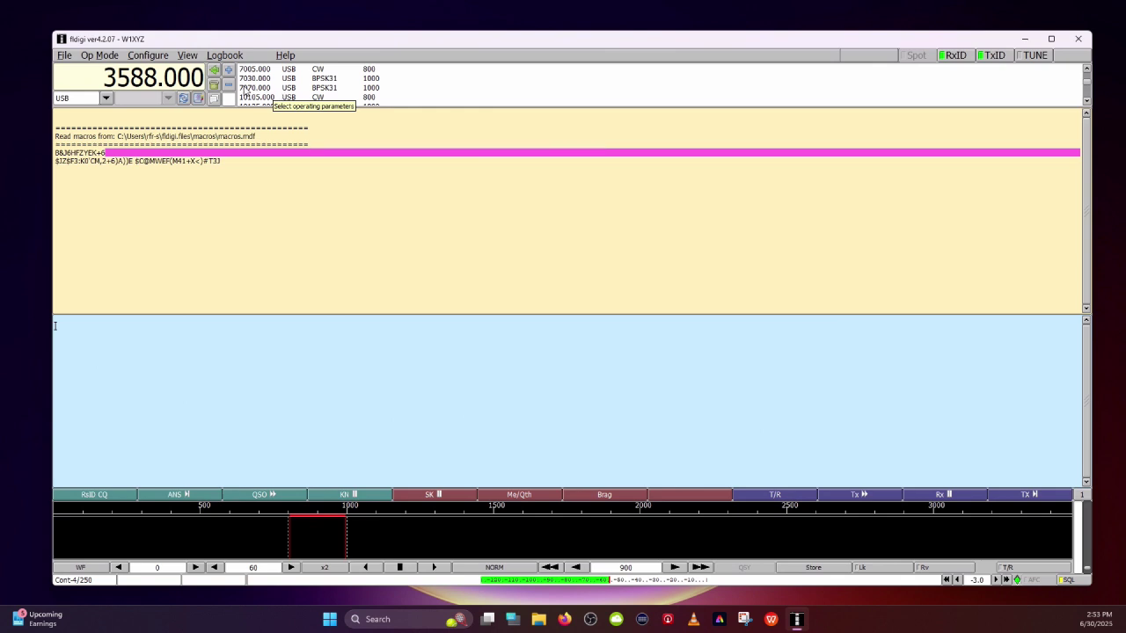
click(246, 89)
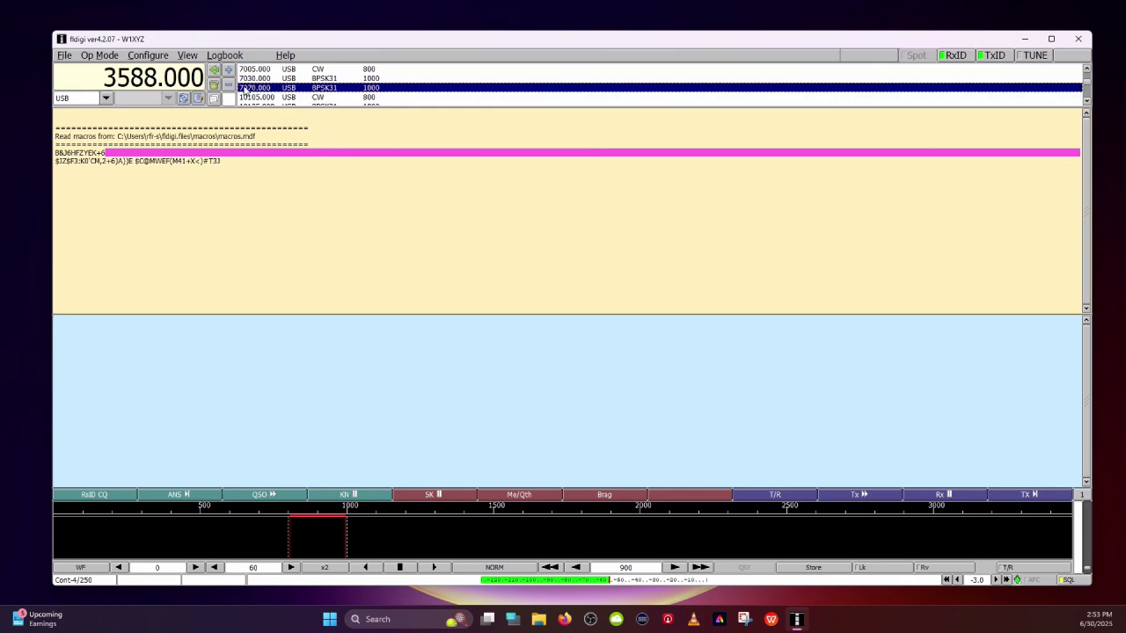
double_click(245, 89)
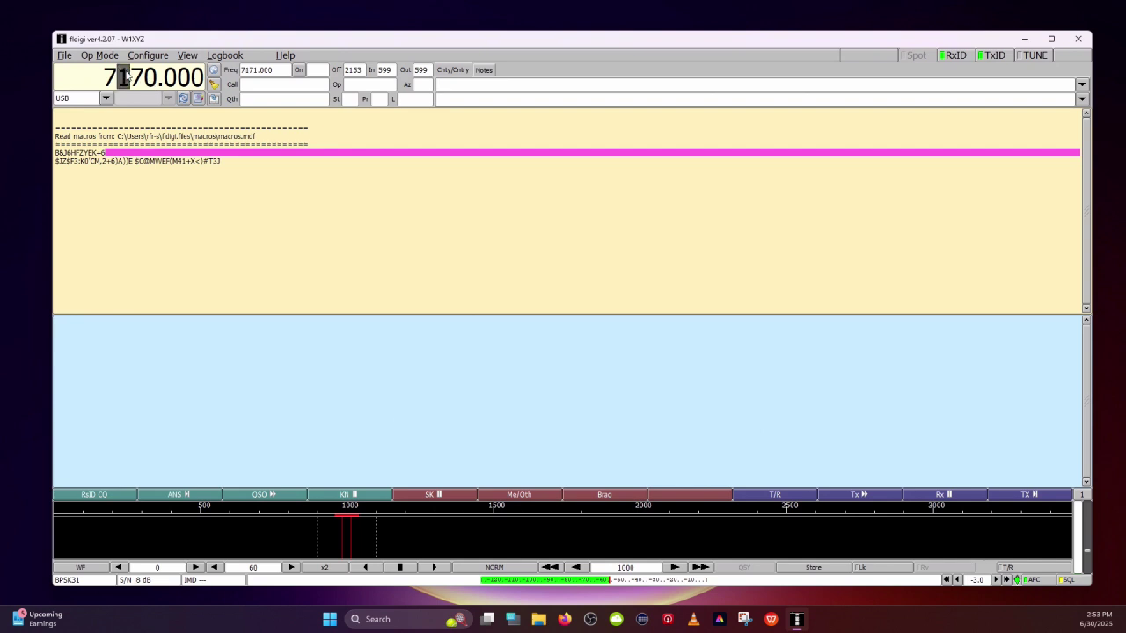
Adjust the hundreds and tens of kilohertz digits to set the frequency to 7110.000
scroll(125, 78, up, 1)
scroll(139, 81, down, 4)
scroll(137, 81, down, 2)
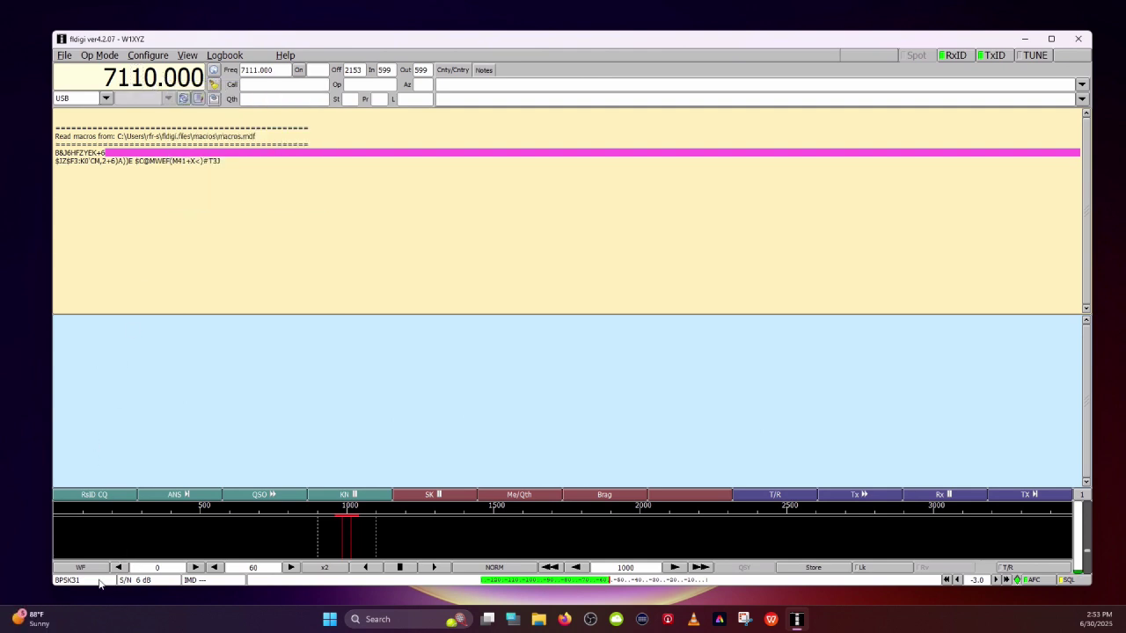
Change the operating mode for the 7110.000 frequency to Contestia Cont4-250
click(99, 56)
mouse_move(128, 83)
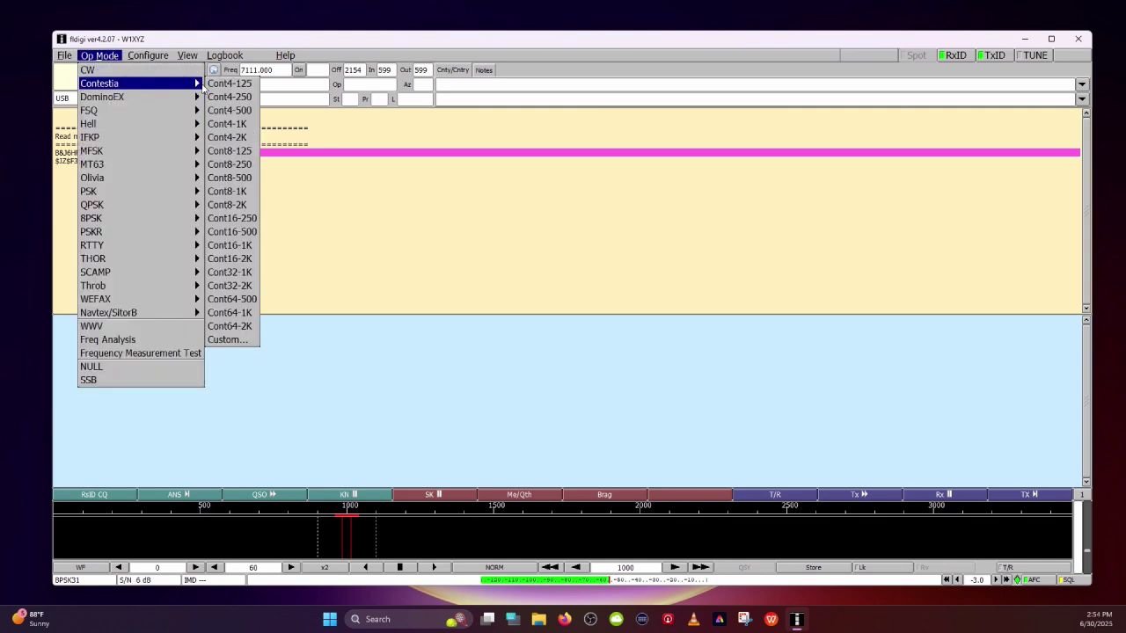
click(229, 97)
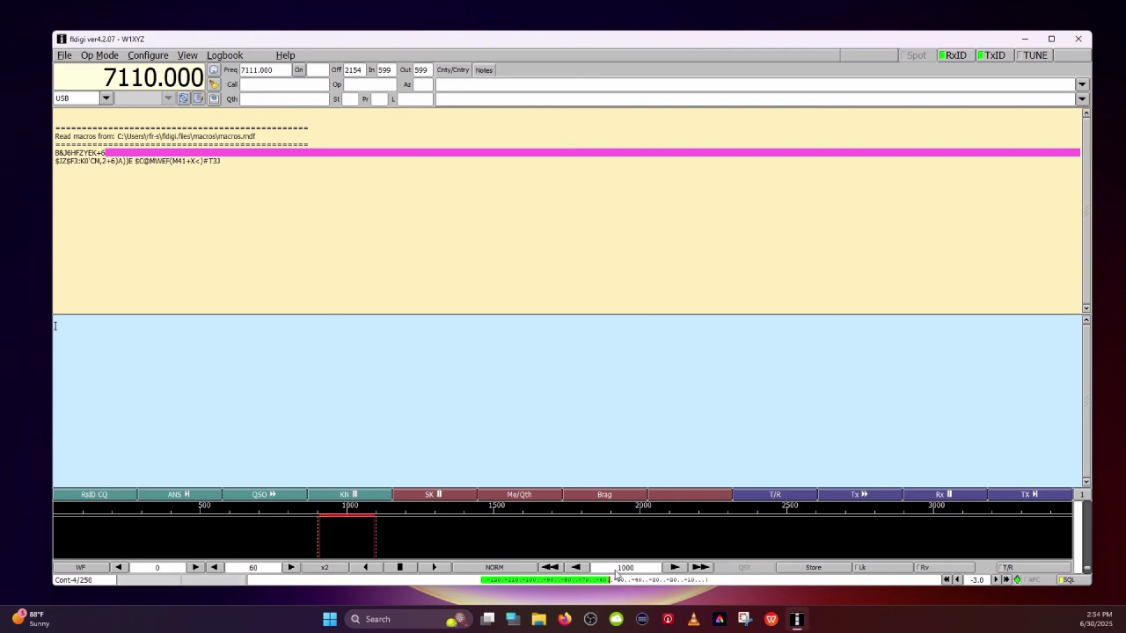
Move the waterfall marker to 900 and select the decoded text in the receive pane
click(317, 524)
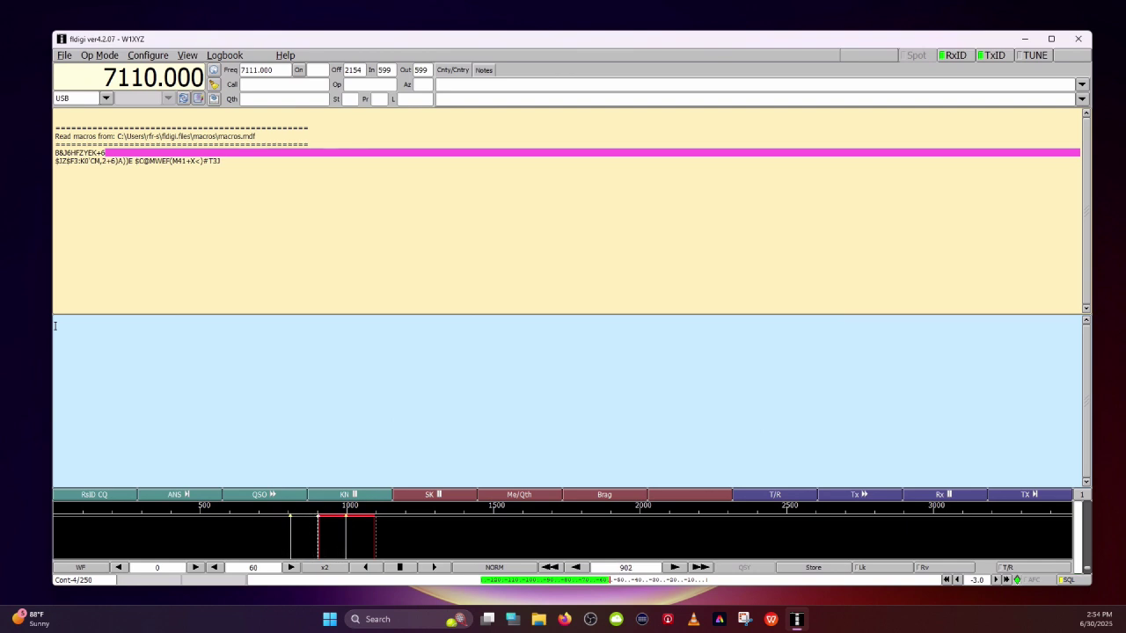
click(576, 568)
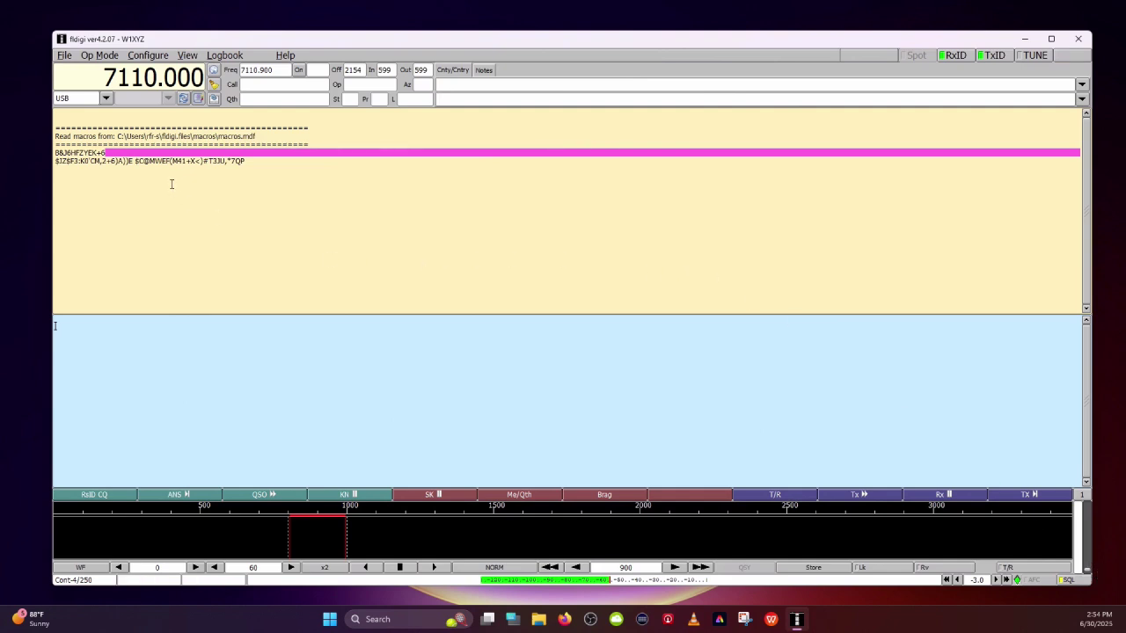
drag(244, 162, 50, 154)
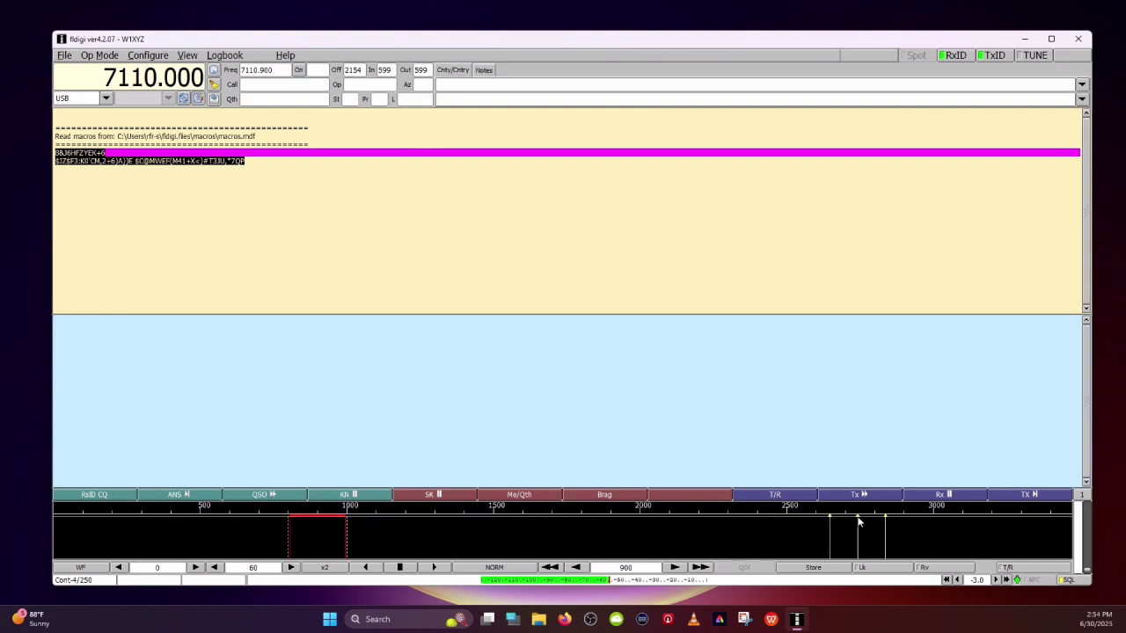
Add the current 7110.000 USB Cont-4/250 setup at 900 to the frequency list and save the configuration
click(199, 99)
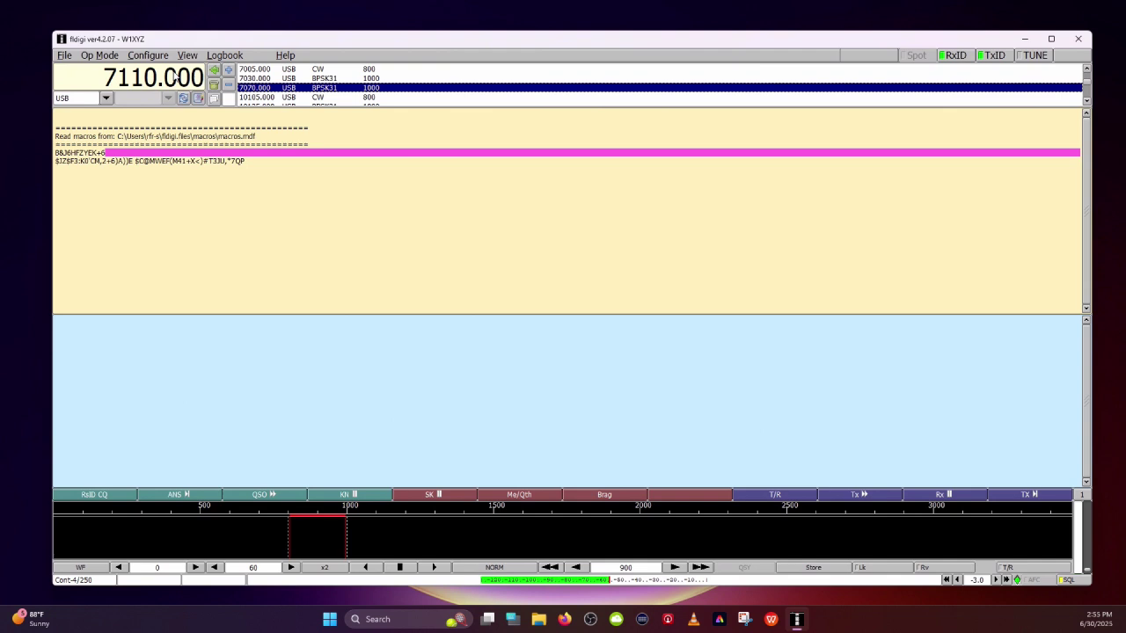
click(227, 71)
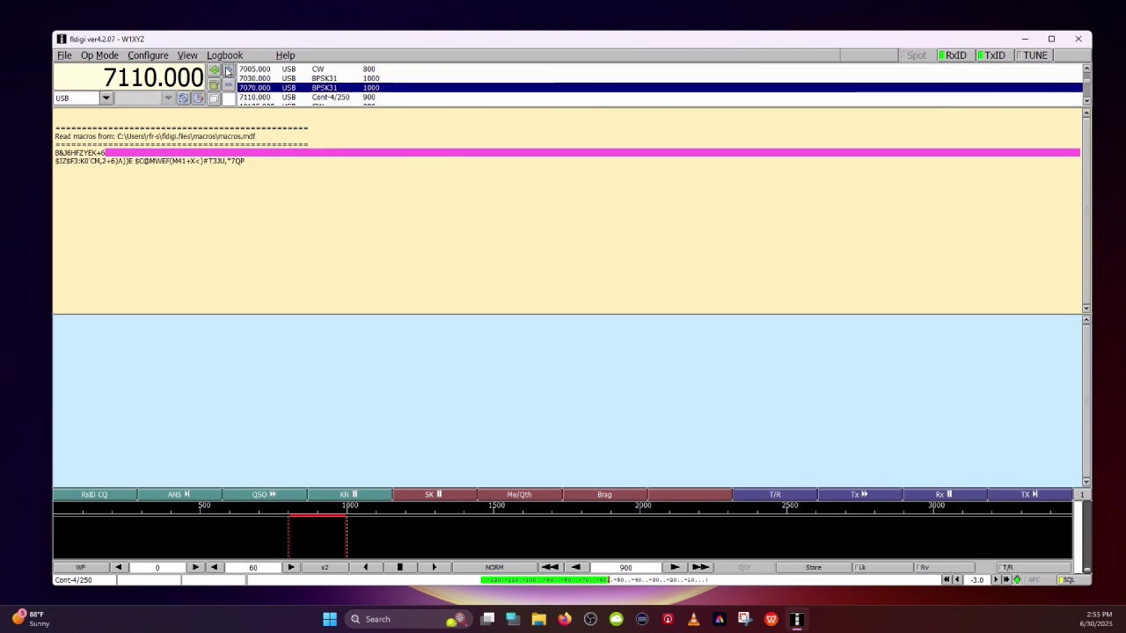
click(255, 99)
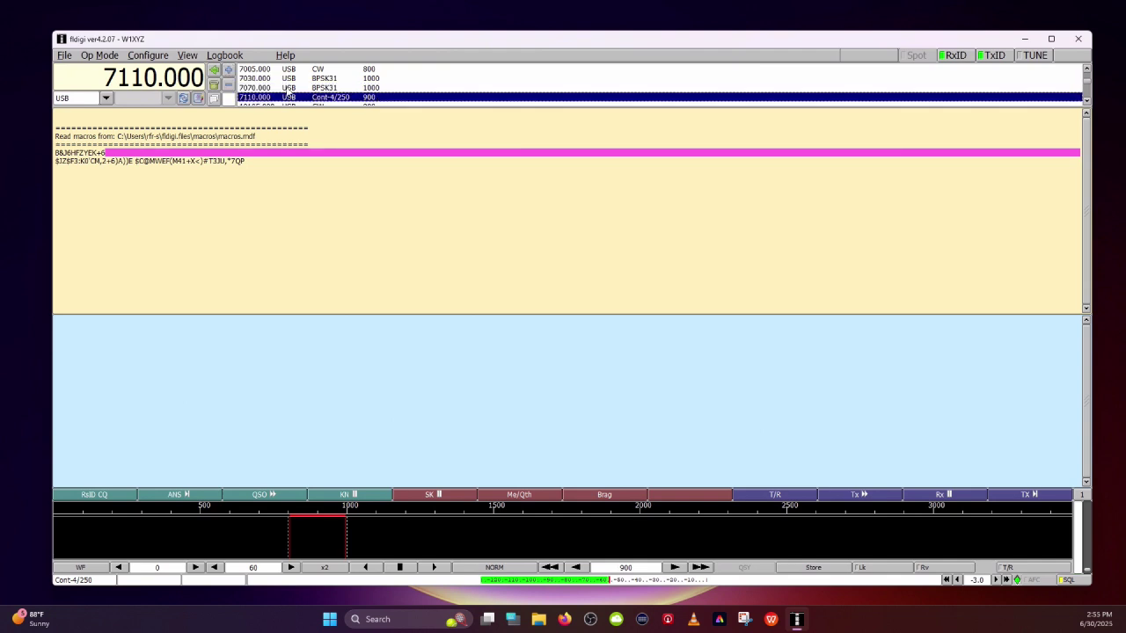
scroll(312, 88, down, 1)
scroll(312, 88, down, 1)
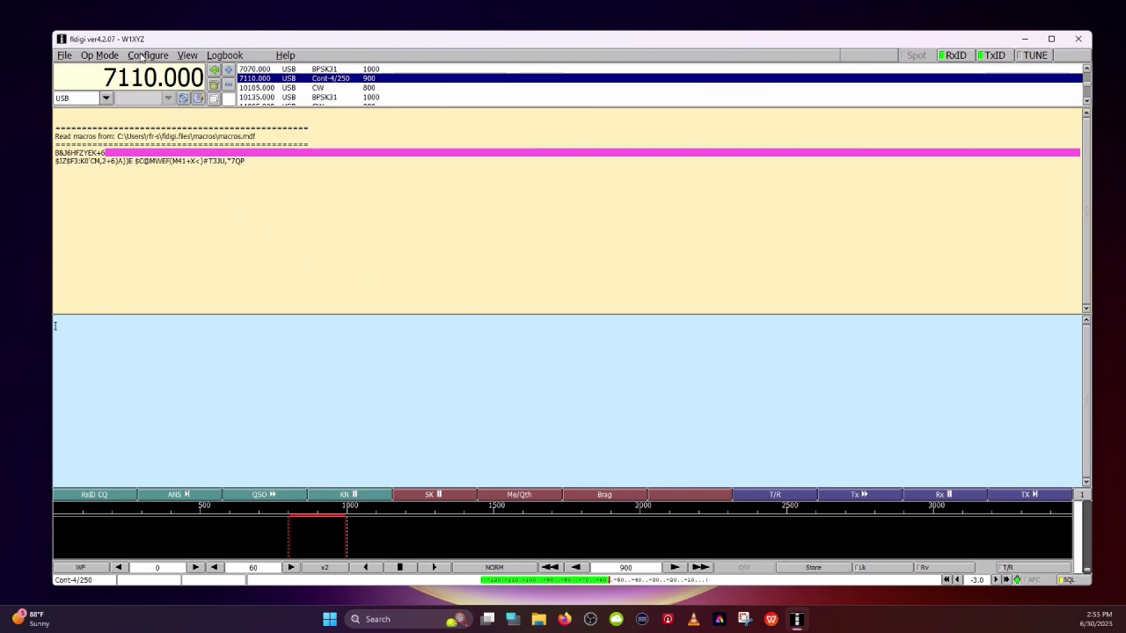
click(146, 56)
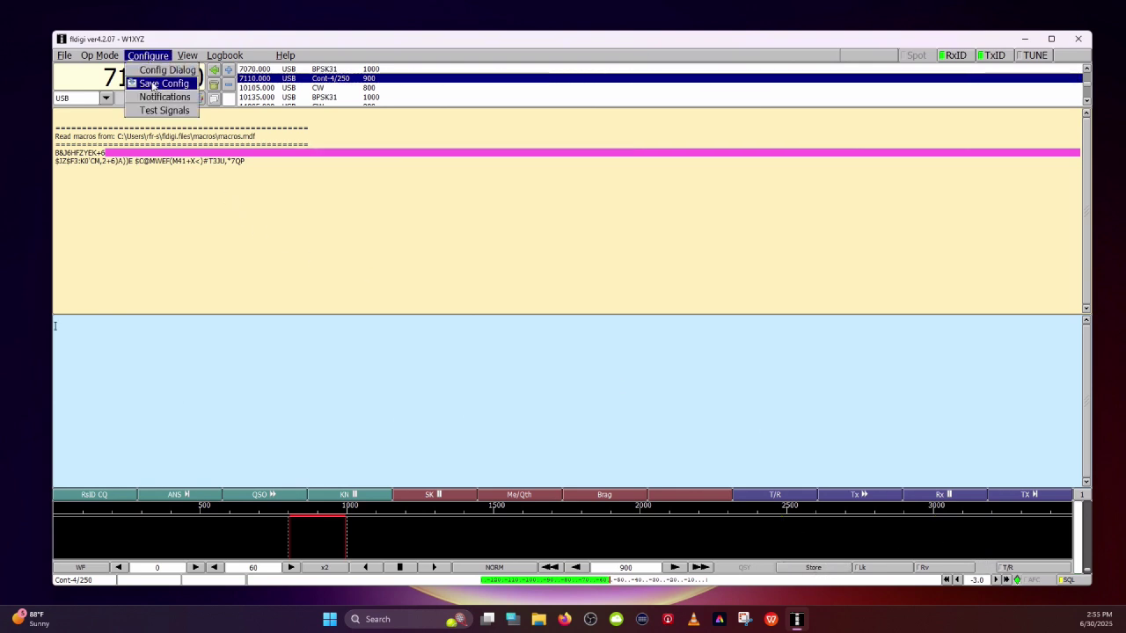
click(152, 84)
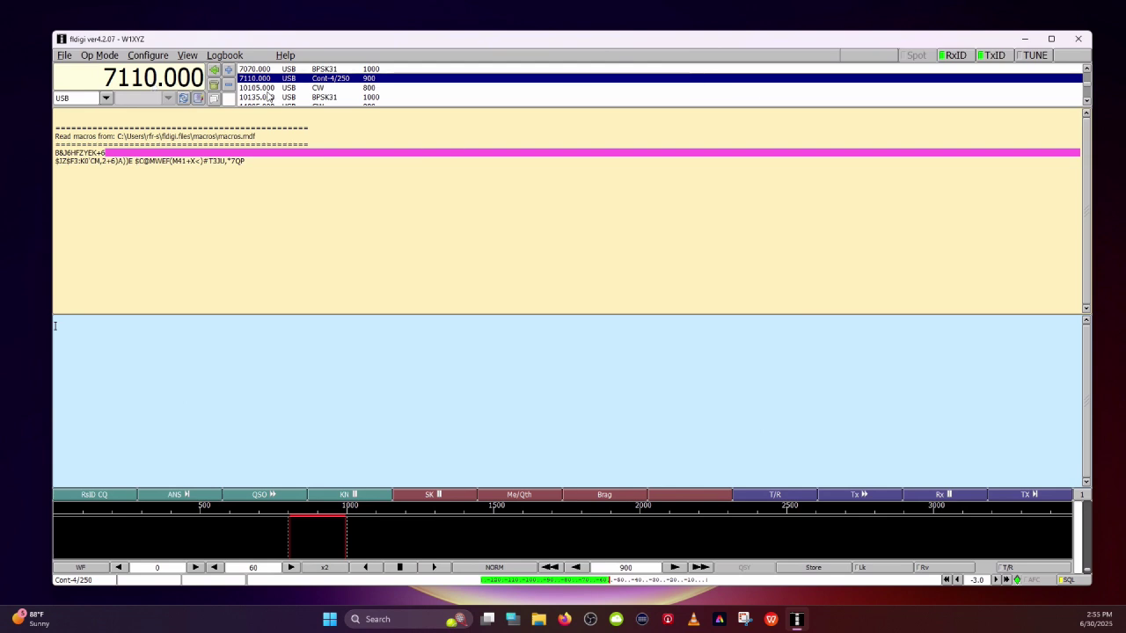
Load the 14070.000 USB BPSK31 preset from the frequency list
scroll(269, 97, down, 1)
scroll(269, 97, down, 2)
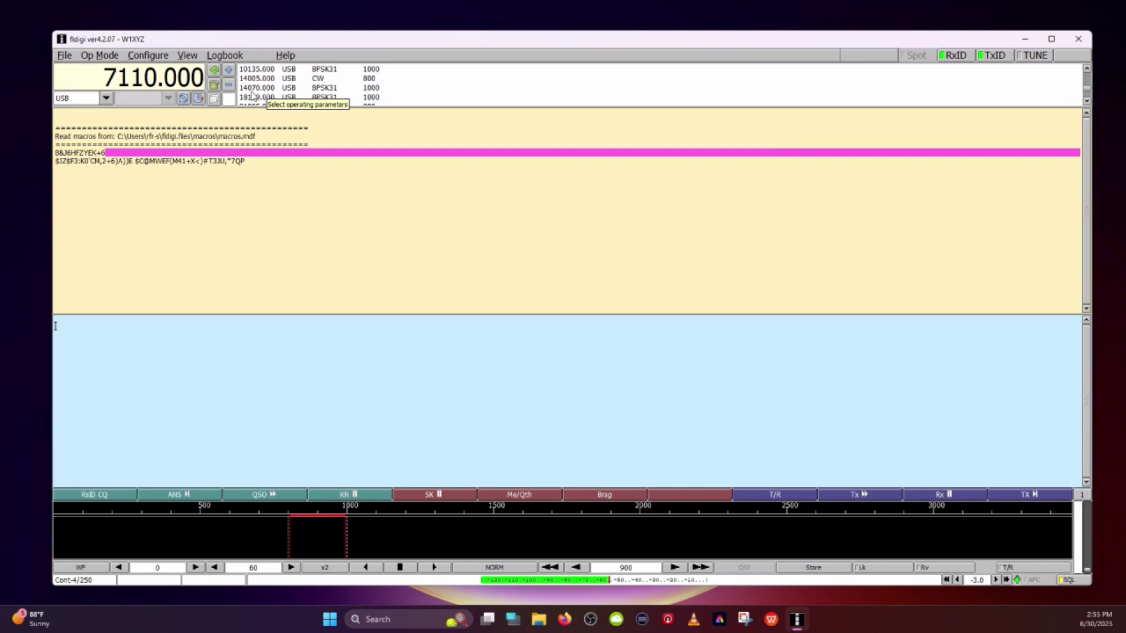
click(248, 89)
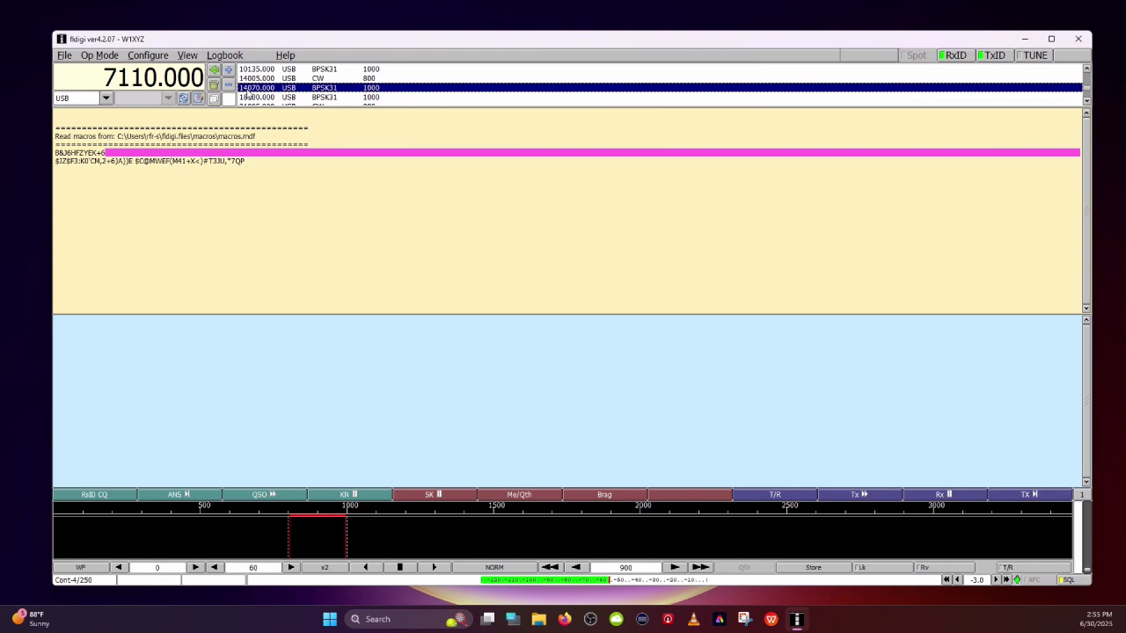
double_click(247, 88)
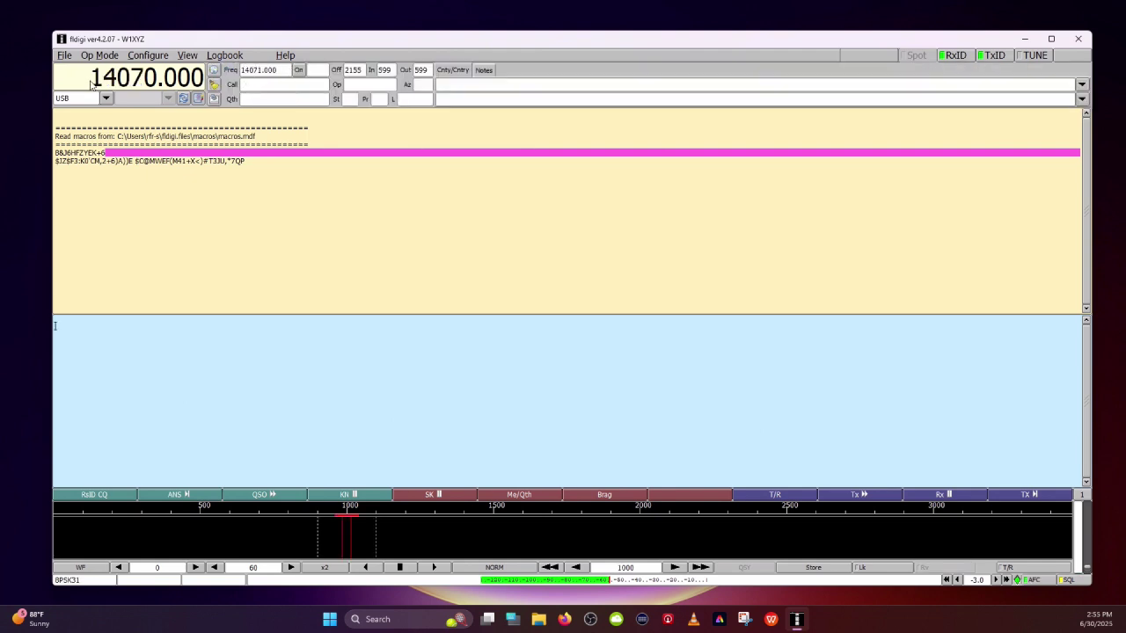
Tune the frequency to 14110.000 and set the operating mode to Contestia Cont4-250
click(124, 74)
scroll(137, 83, down, 3)
scroll(137, 83, down, 3)
click(93, 56)
mouse_move(129, 85)
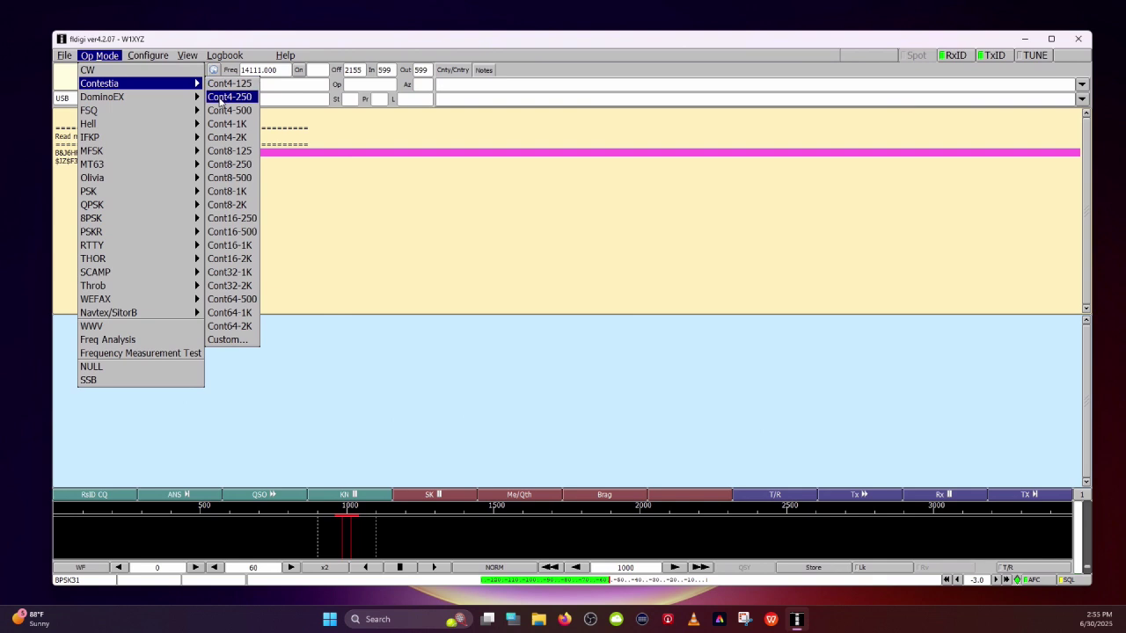
click(220, 99)
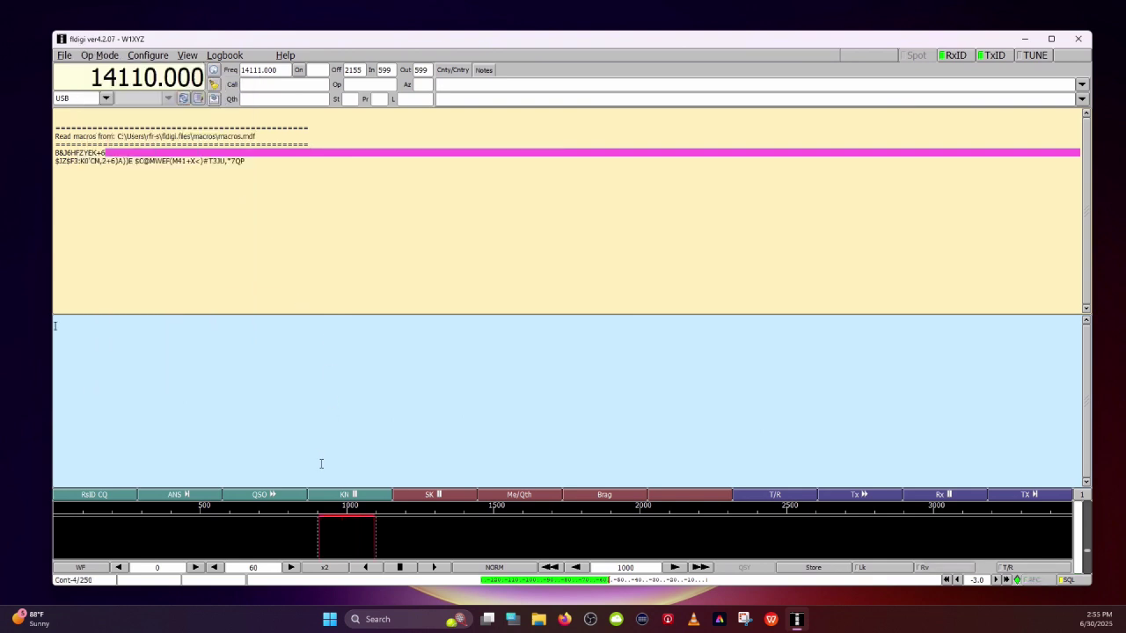
Move the waterfall marker to 900 for the 14110.000 Contestia setup and save the configuration
click(318, 538)
click(580, 569)
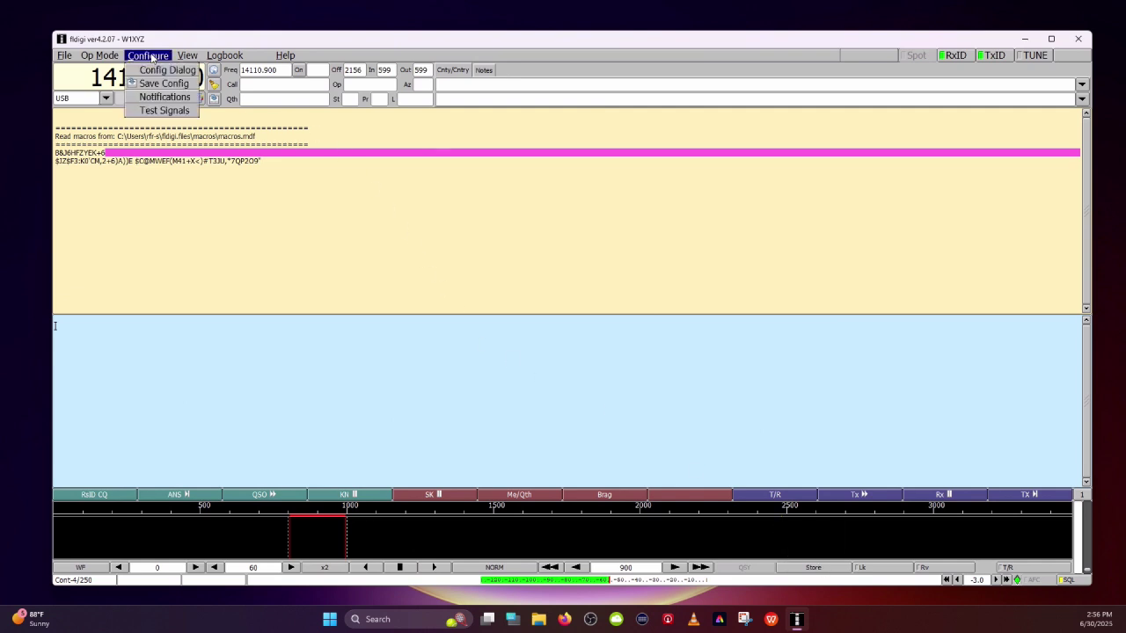
click(151, 58)
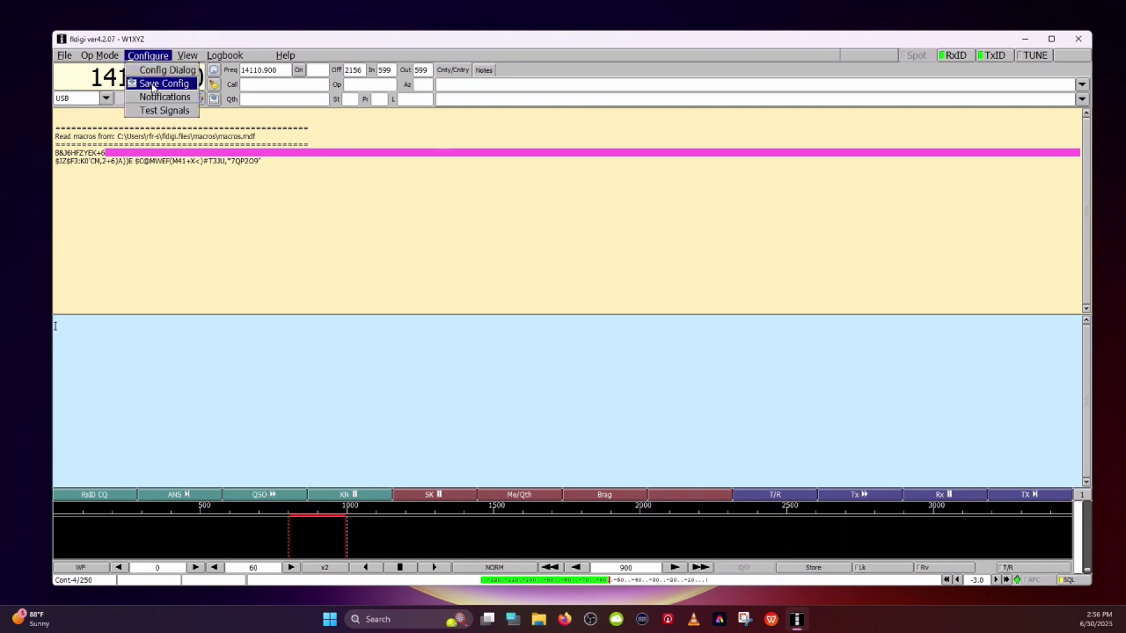
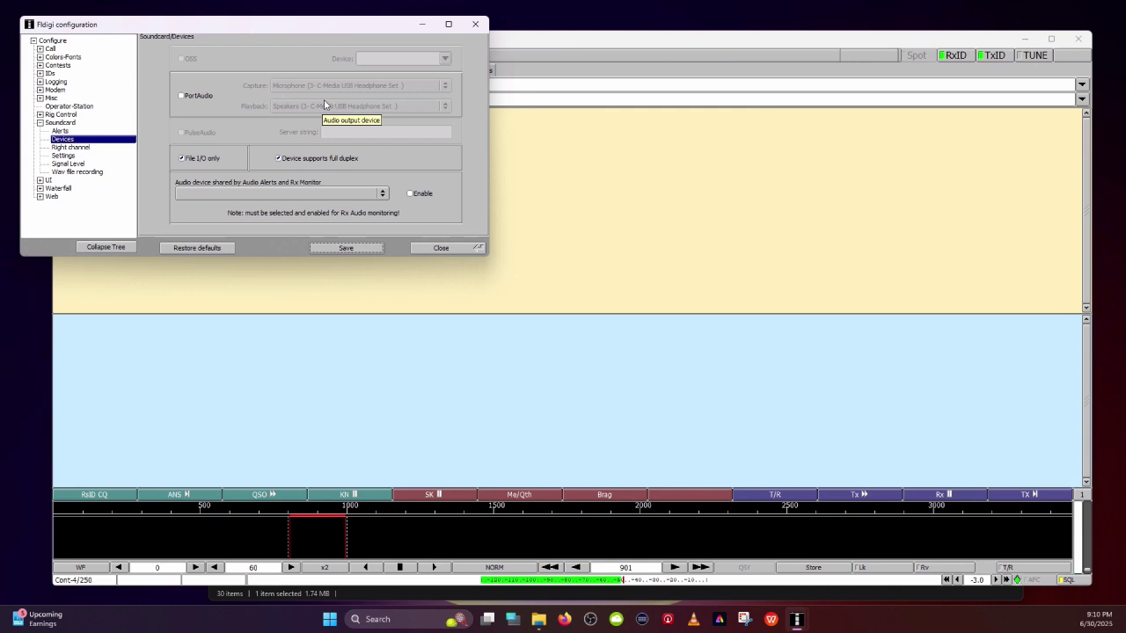
Enable PortAudio as the sound card device with the C-Media USB Headphone Set, save the setting and close the configuration
click(181, 97)
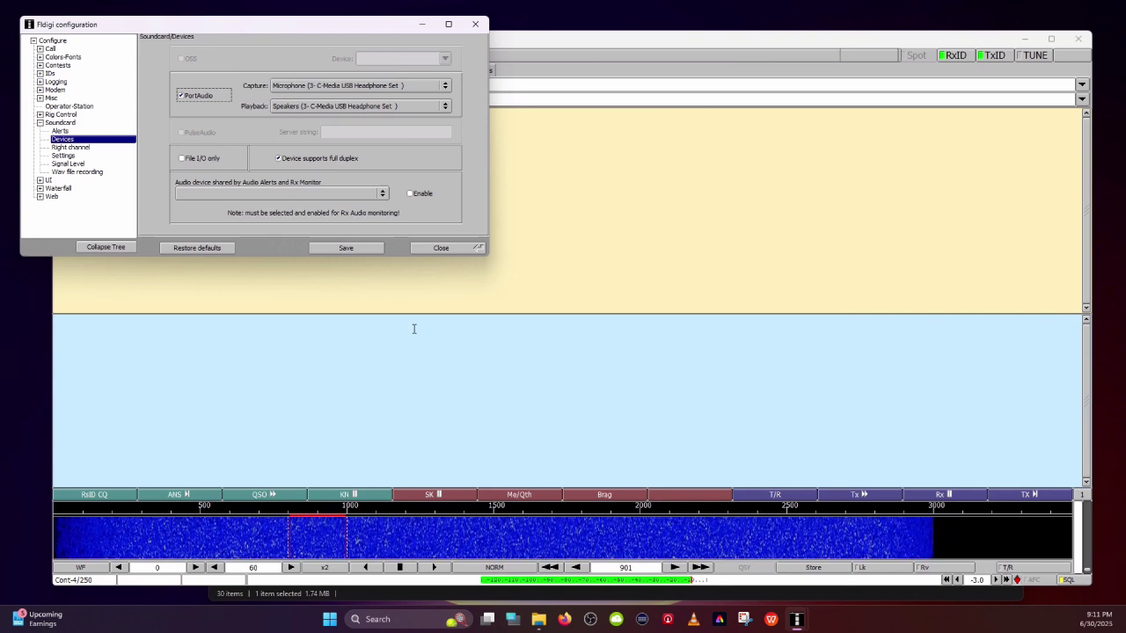
click(343, 249)
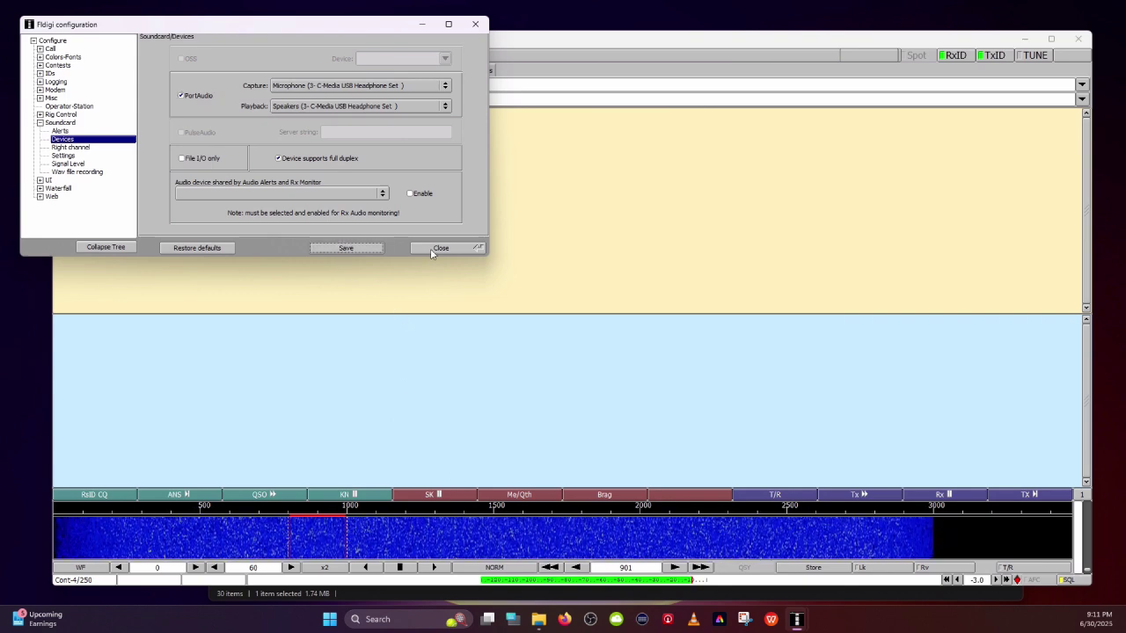
click(433, 252)
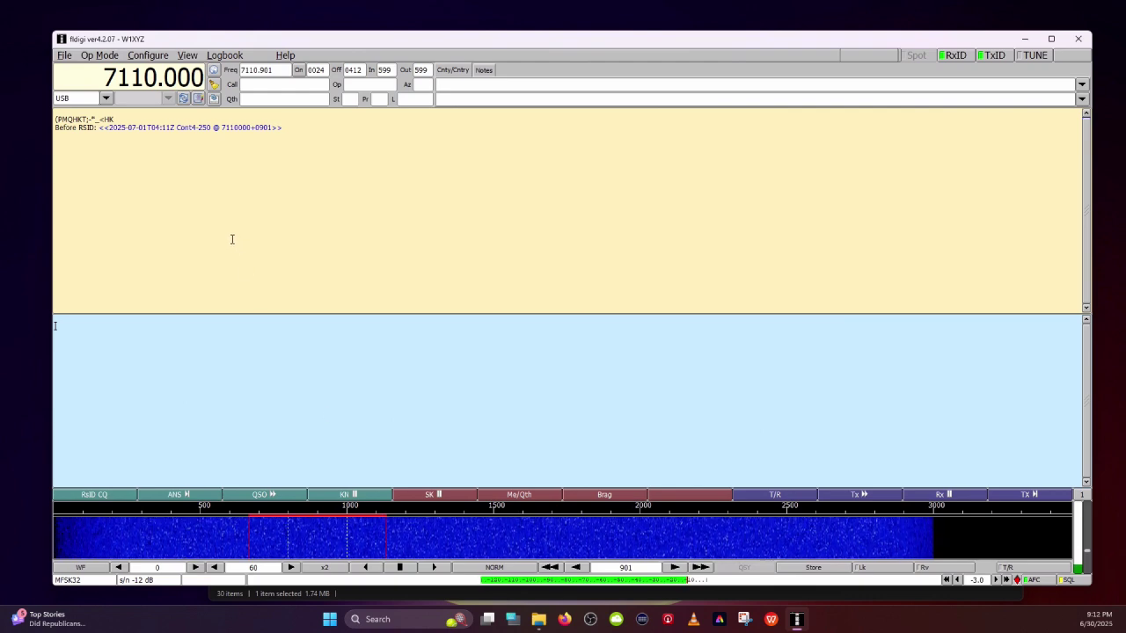
Restore the 7110.000 USB Cont-4/250 preset at 900 from the frequency list
click(199, 98)
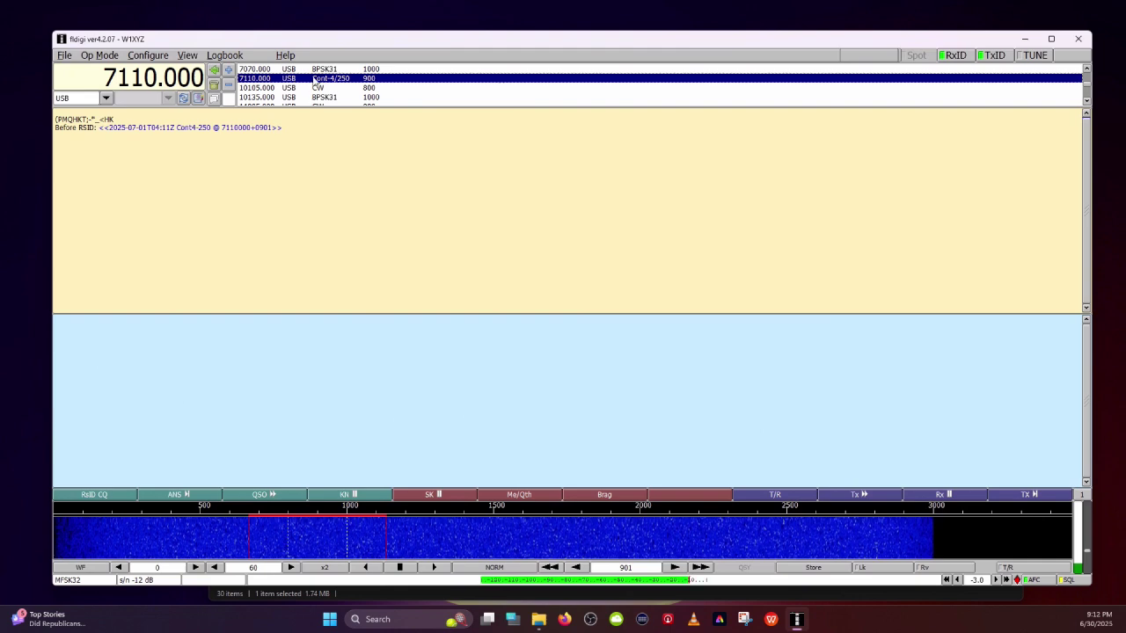
click(214, 72)
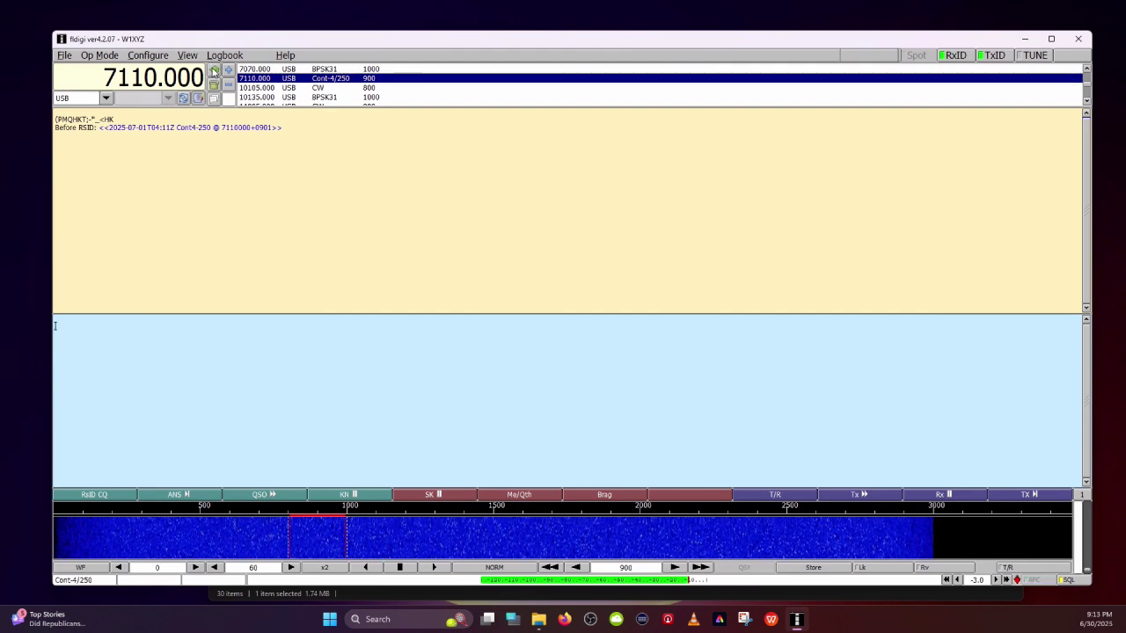